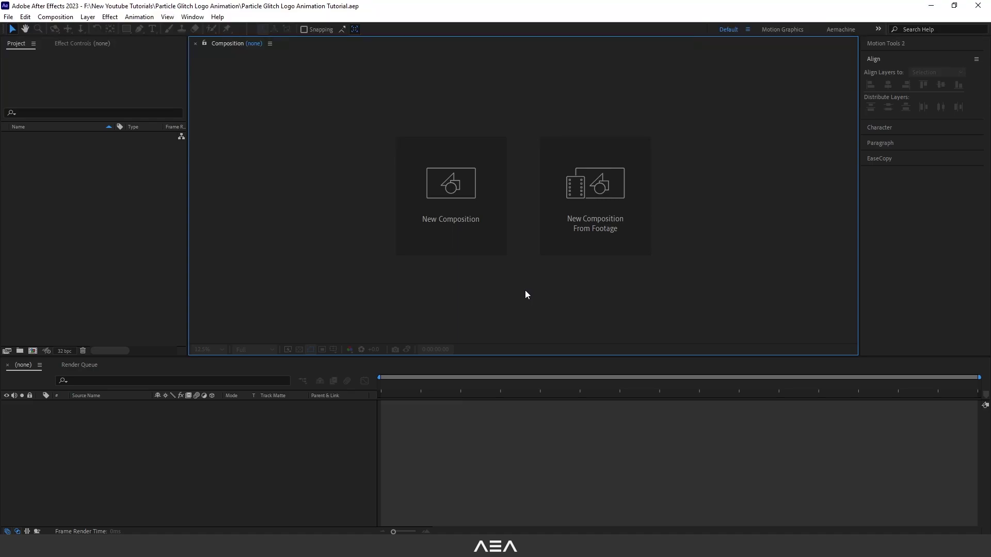
Create a 1920x1080, 24 fps, 10-second composition named "logo Placeholder"
click(472, 222)
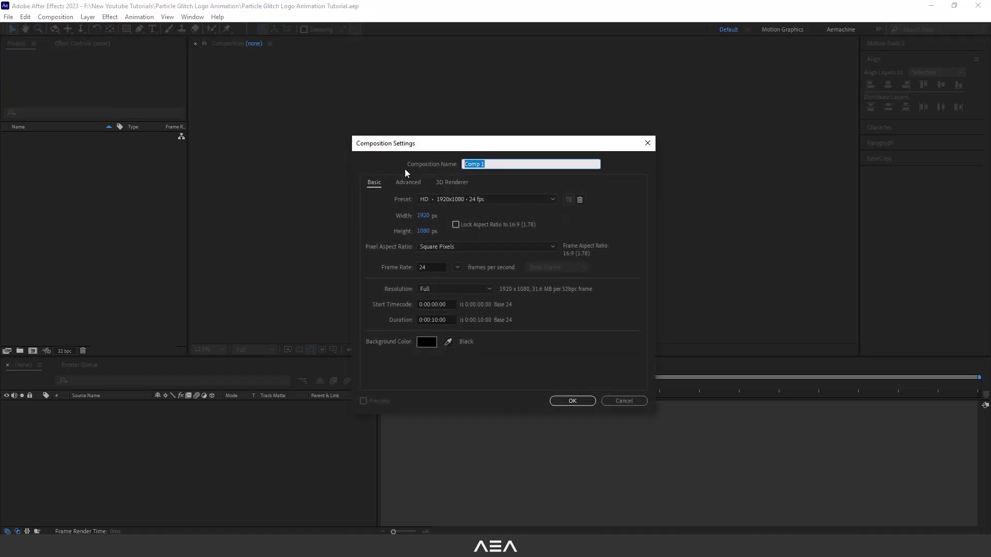
text(logo Placeholder)
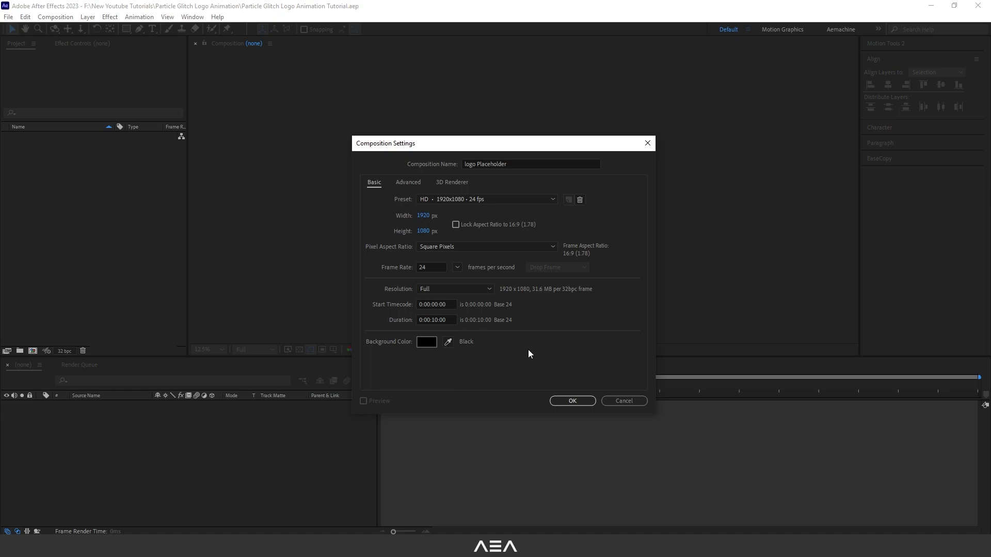
click(571, 400)
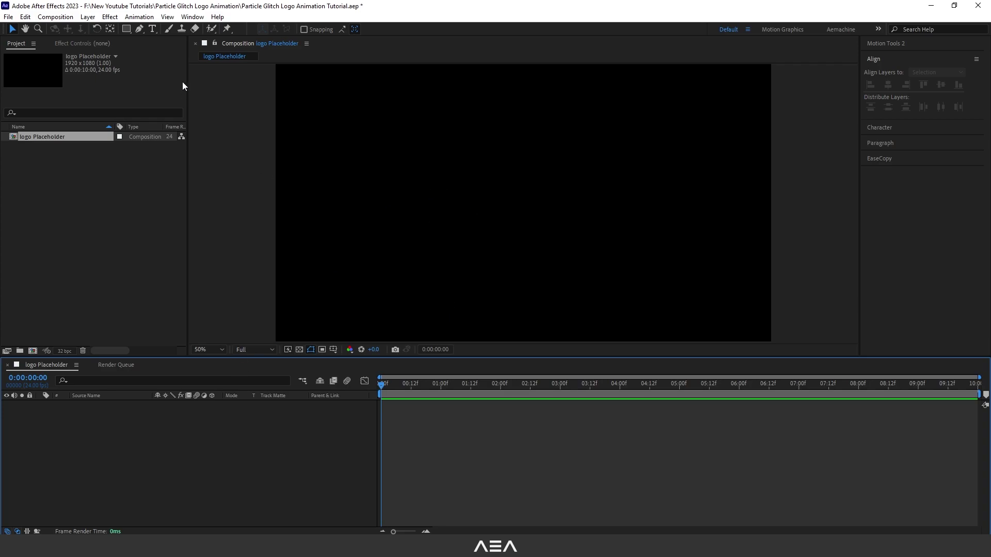
Add the white two-line text "PARTICLE GLITCH", centre its anchor point, and place it in the middle of the composition
click(153, 30)
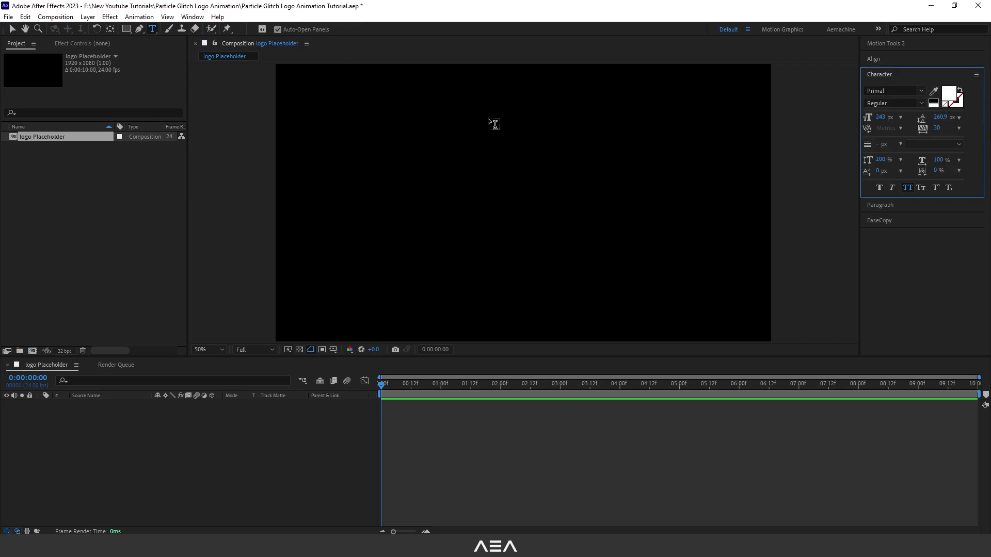
click(427, 200)
text(PARTICLE GLITCH)
click(12, 29)
key(ctrl+alt+Home)
key(ctrl+Home)
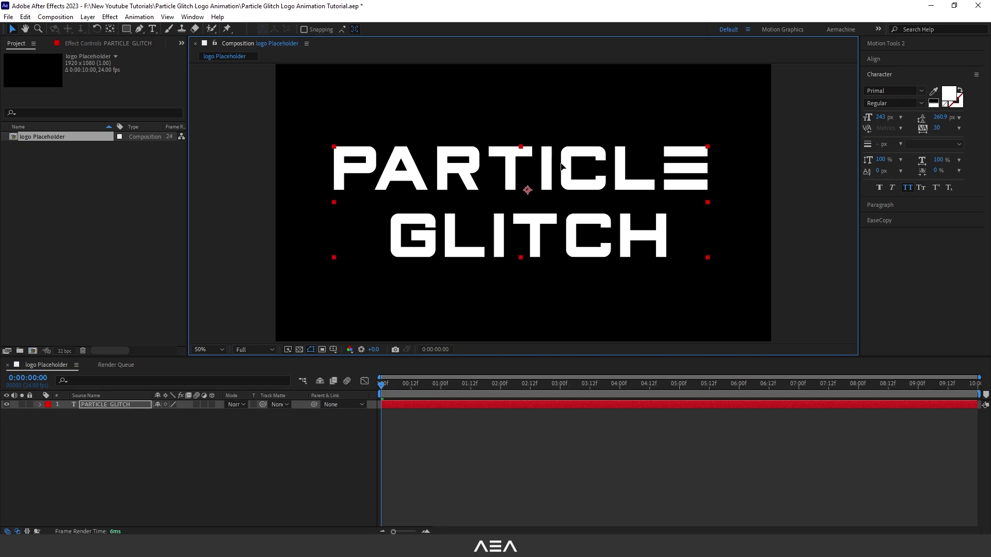
drag(880, 117, 873, 117)
click(653, 203)
key(ctrl+z)
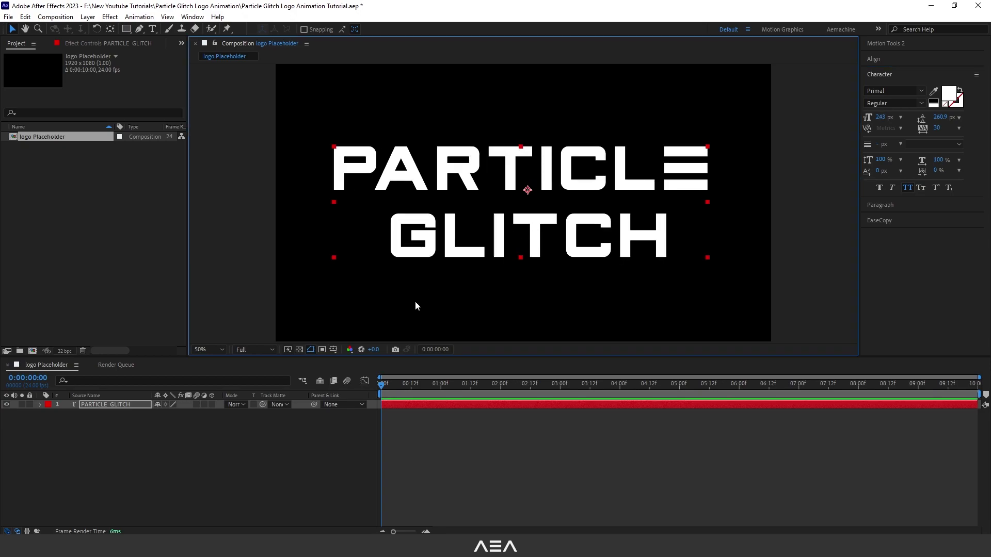
Scale the PARTICLE GLITCH text layer to 67% and centre it vertically in the composition
click(103, 406)
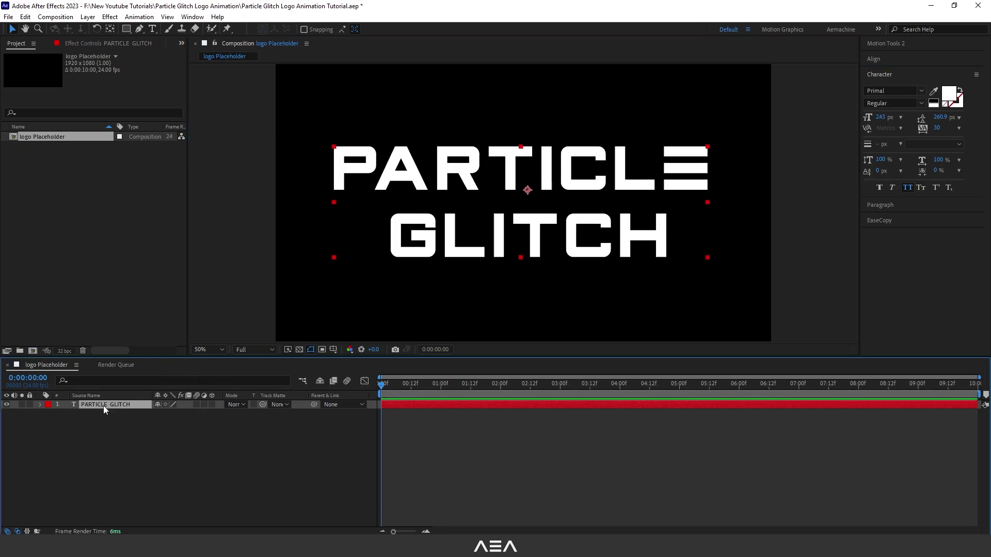
key(s)
drag(182, 413, 169, 413)
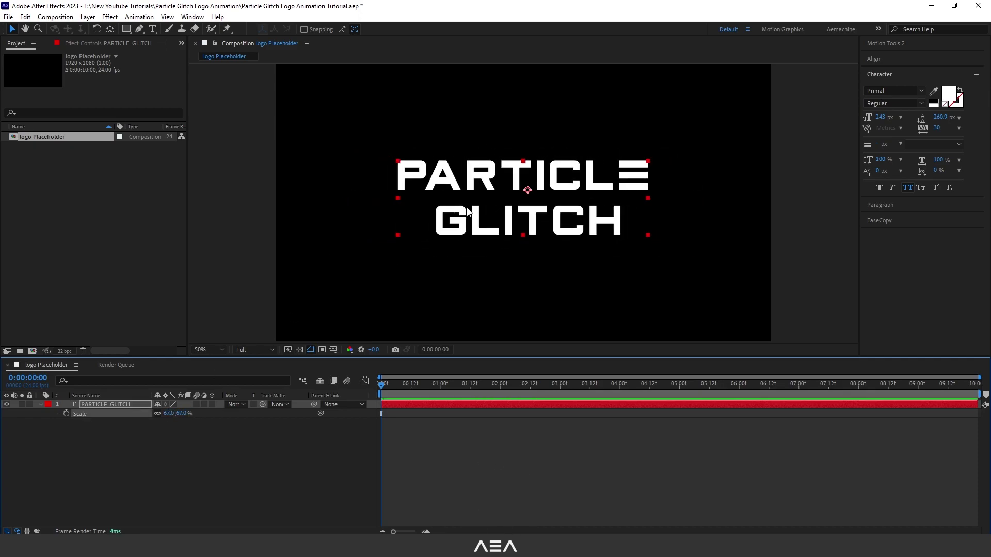
click(885, 59)
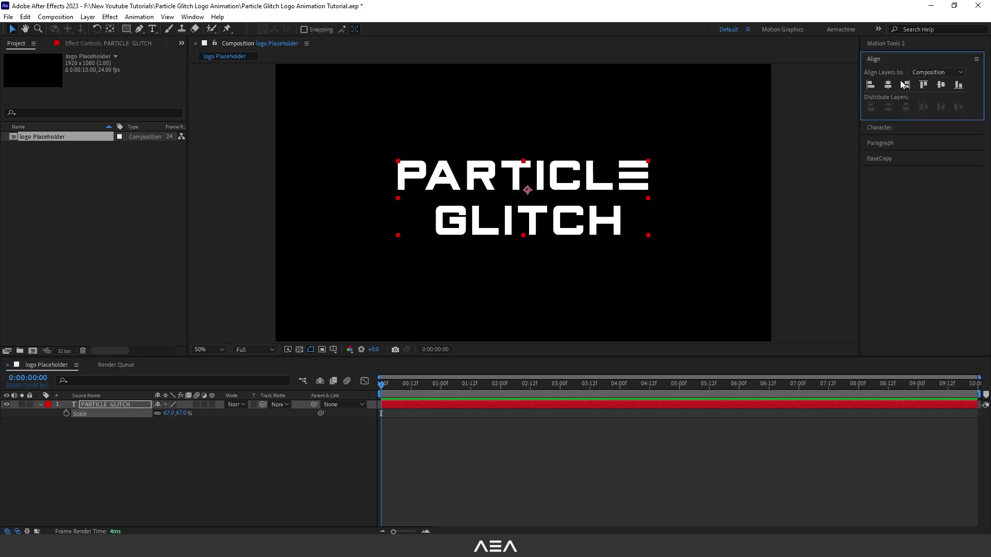
click(941, 85)
click(238, 494)
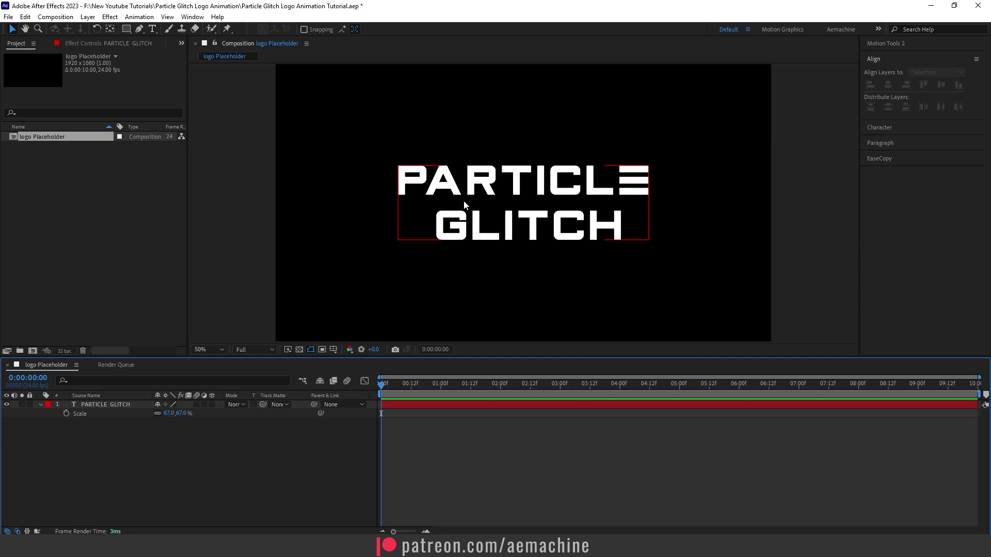
click(165, 483)
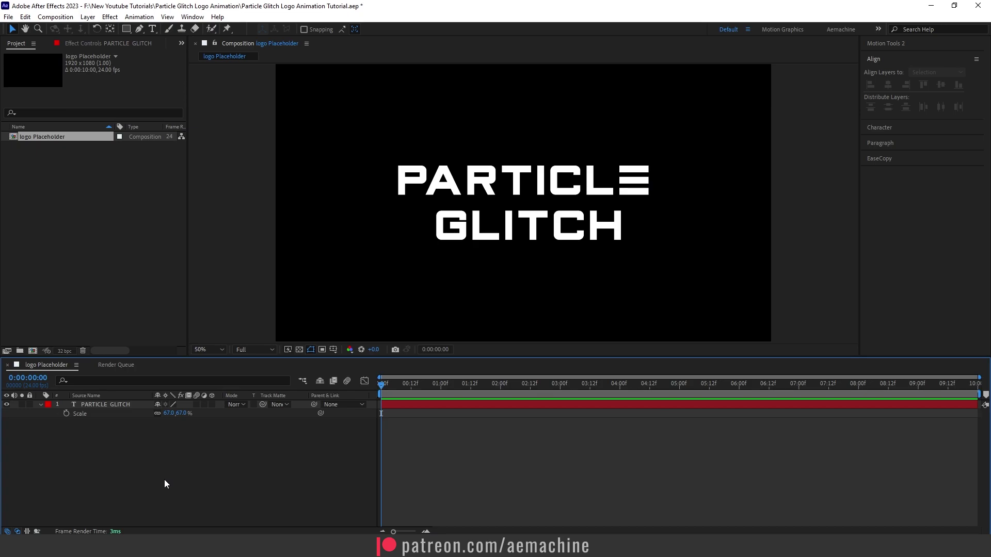
Create a 1920x1080, 24 fps, 10-second composition named "Particle Glitch" and place its timeline ahead of logo Placeholder
click(79, 328)
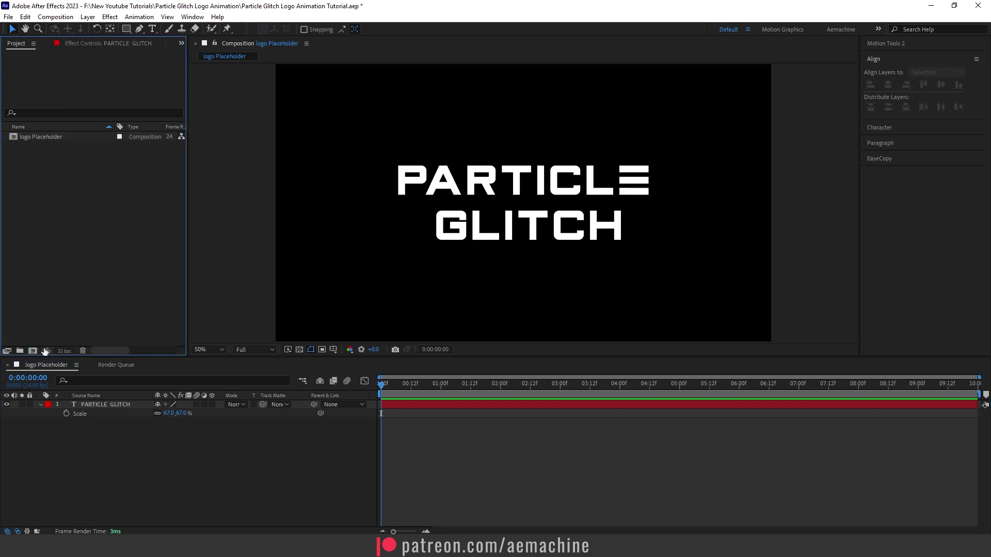
click(33, 351)
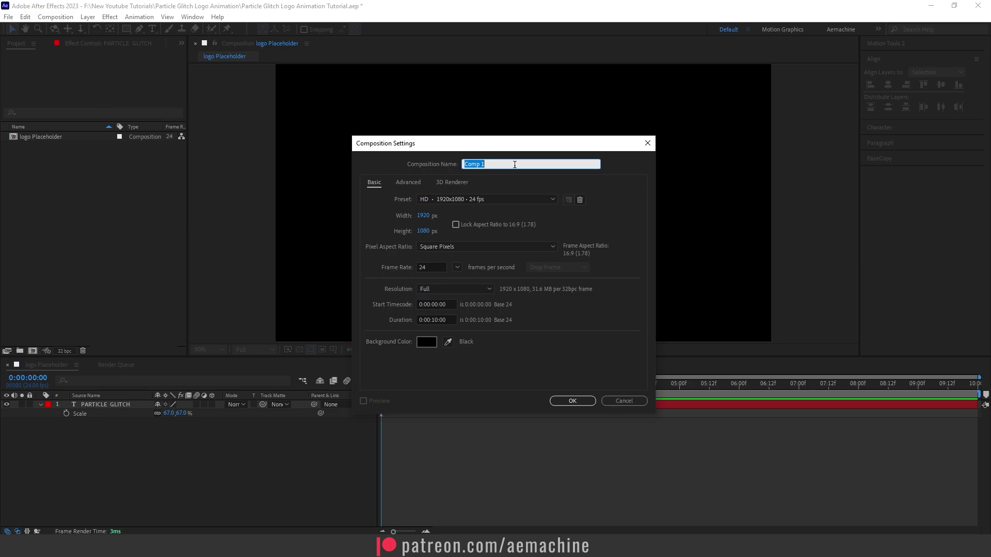
text(Particle Glitch)
click(424, 166)
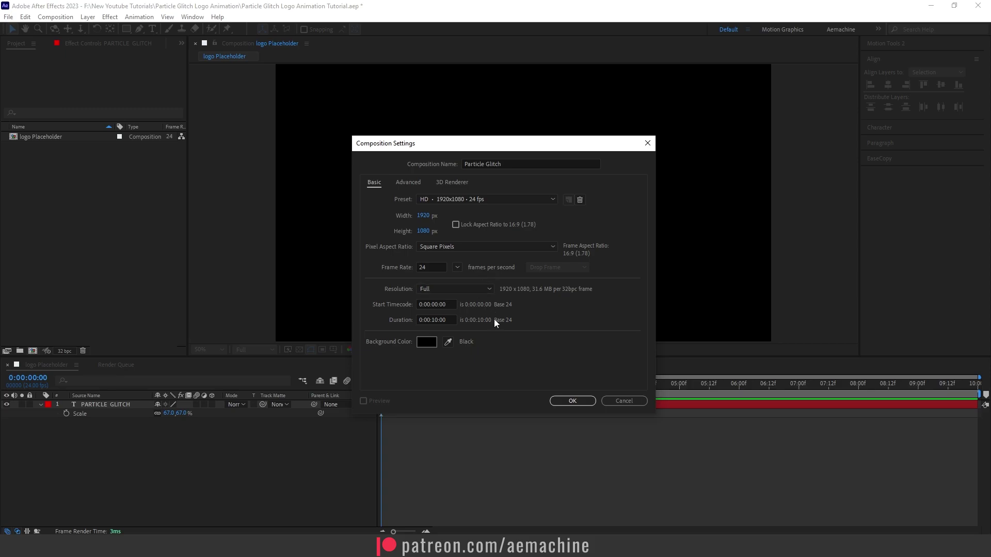
click(566, 401)
drag(89, 369, 40, 376)
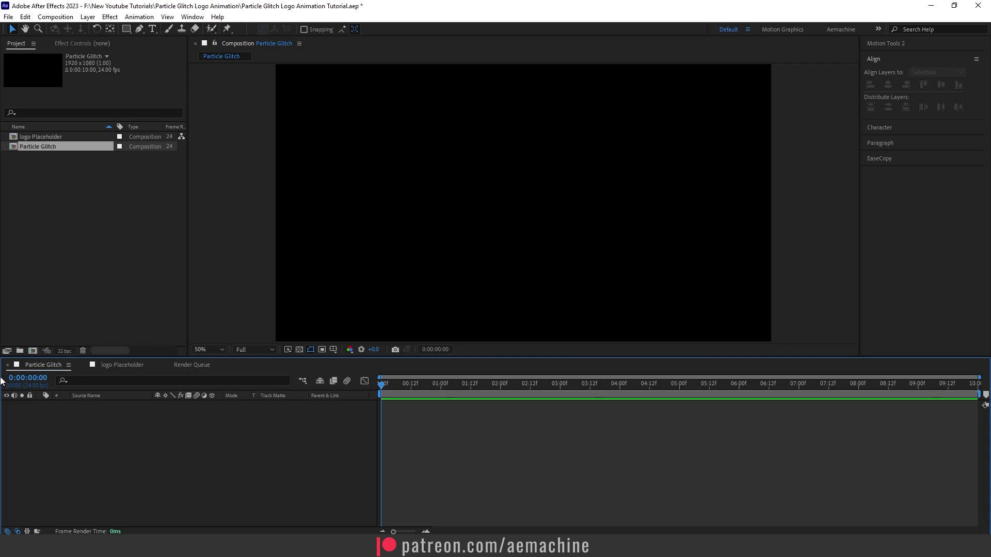
Add the logo Placeholder composition as a layer in Particle Glitch and hide it
drag(39, 140, 122, 468)
click(79, 426)
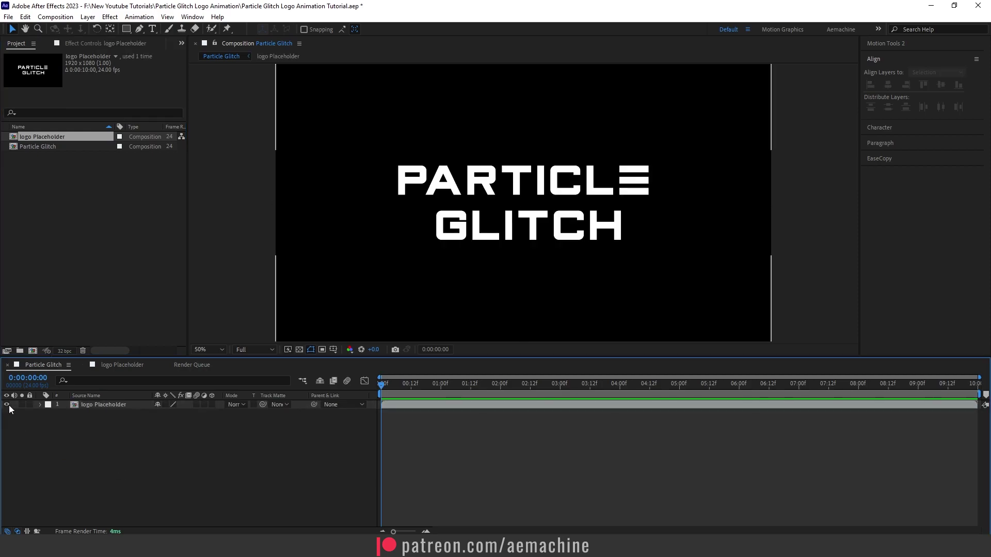
click(8, 405)
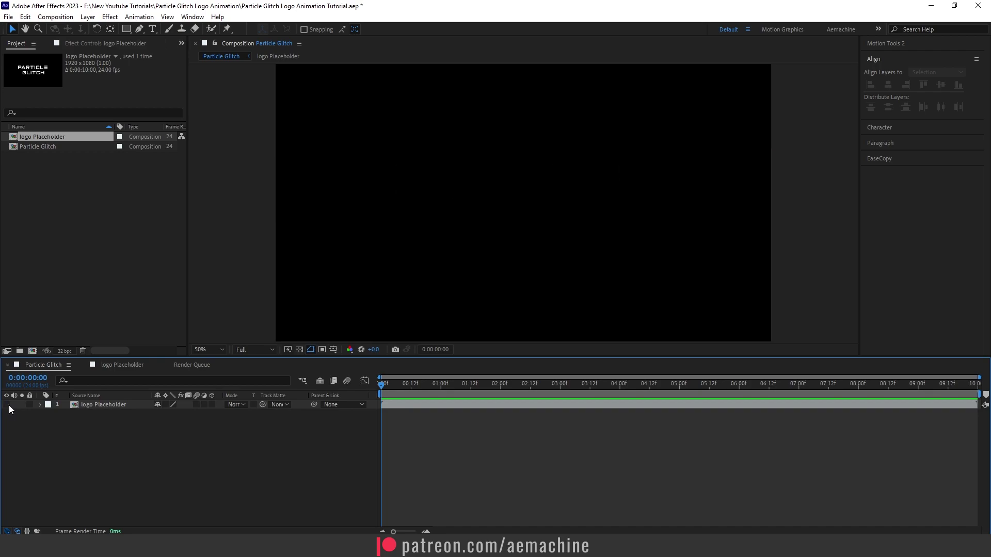
Add a black 1920x1080 solid layer named "Map" to the Particle Glitch composition
right_click(106, 451)
mouse_move(119, 320)
click(258, 344)
click(500, 202)
key(ctrl+a)
text(Map)
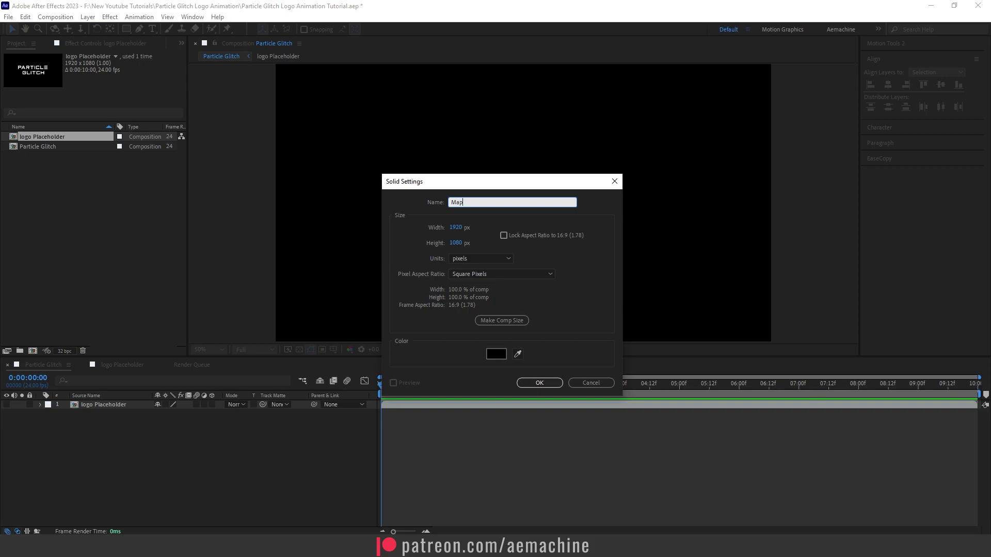
click(422, 258)
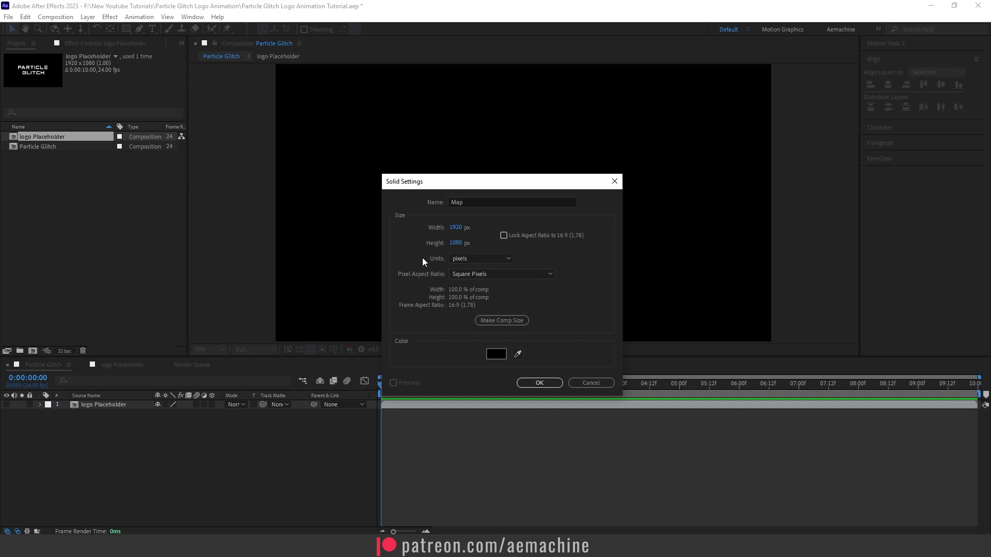
click(539, 383)
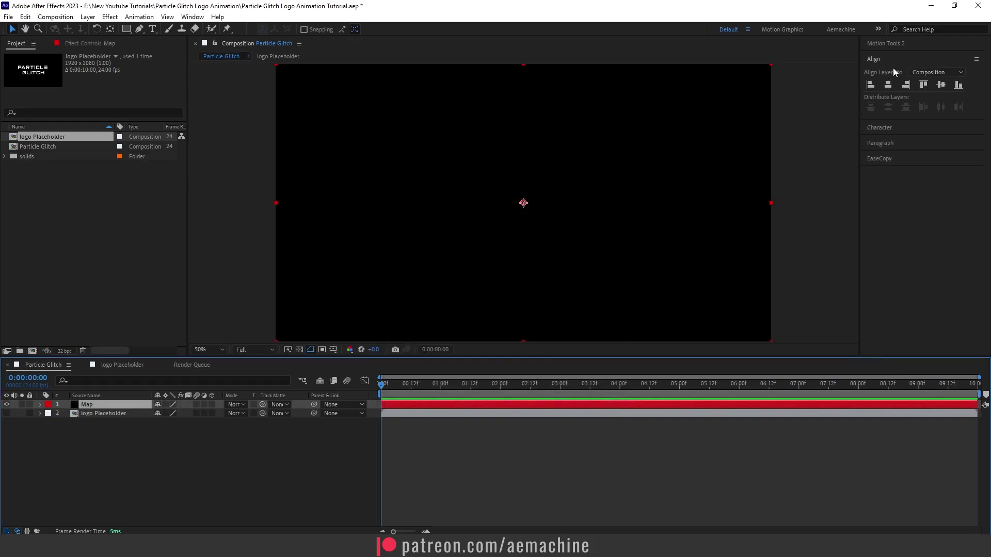
Find the Fractal Noise effect and apply it to the Map layer
click(192, 17)
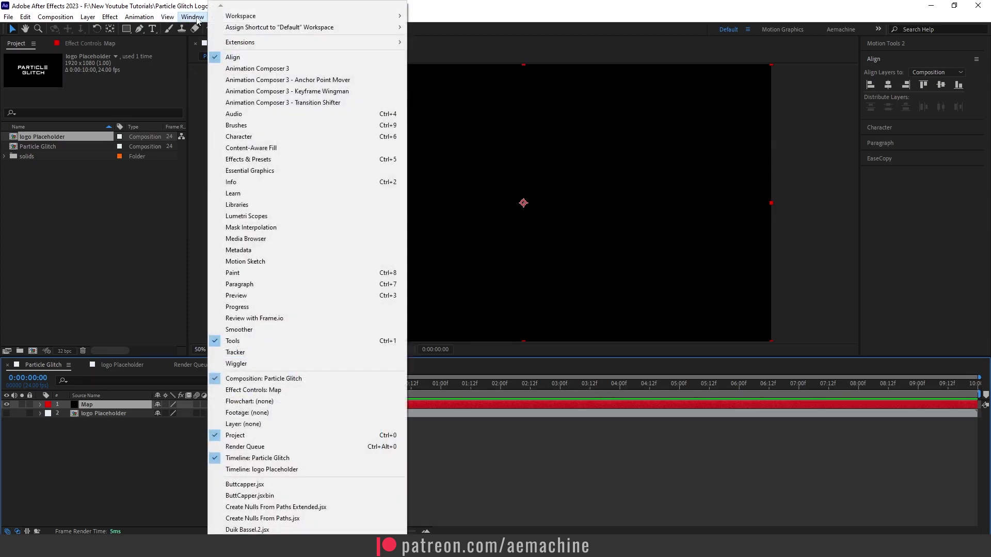
click(262, 160)
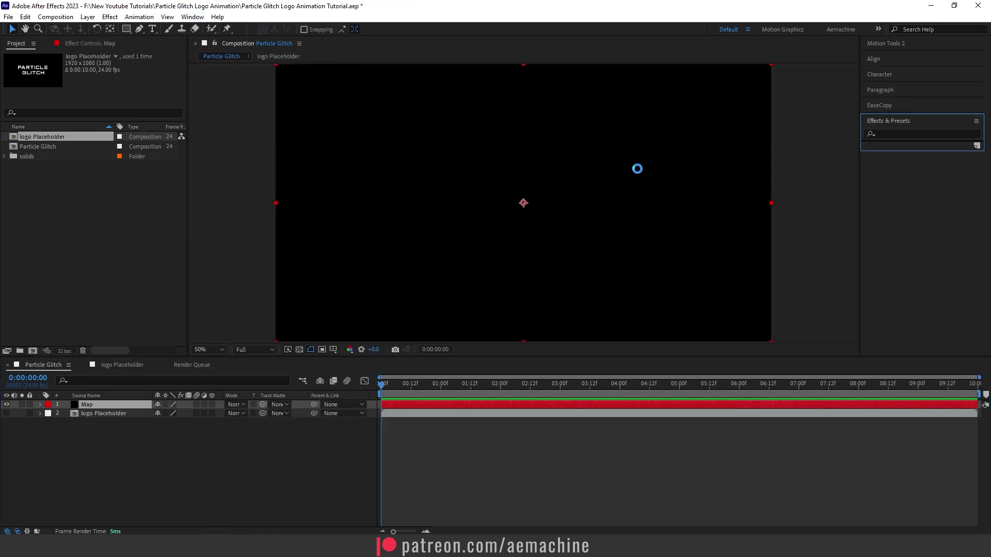
click(900, 135)
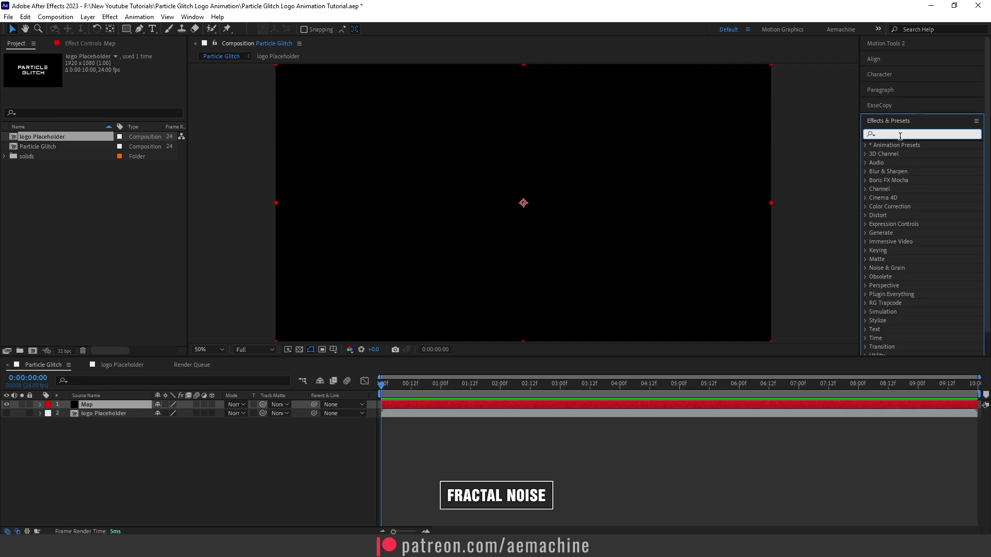
text(fractal n)
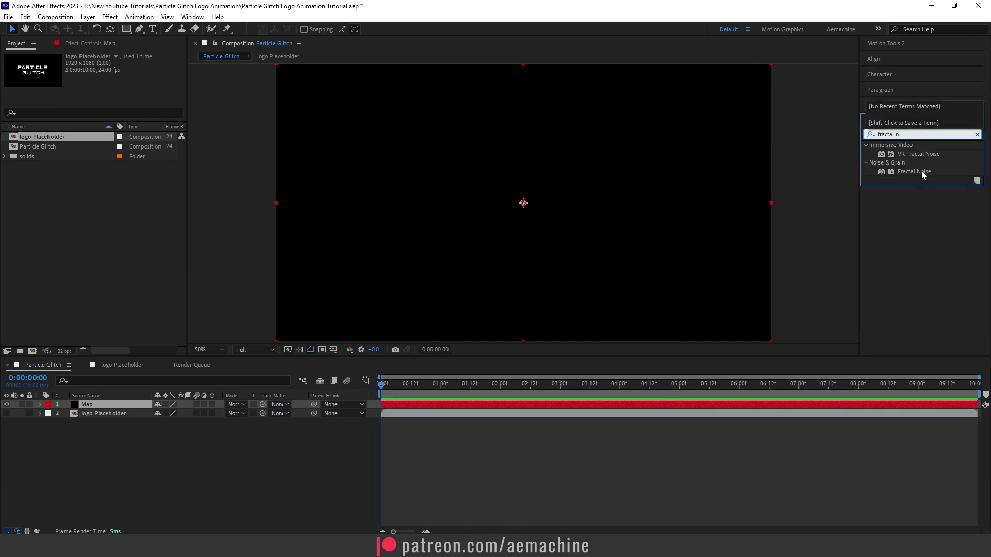
double_click(921, 171)
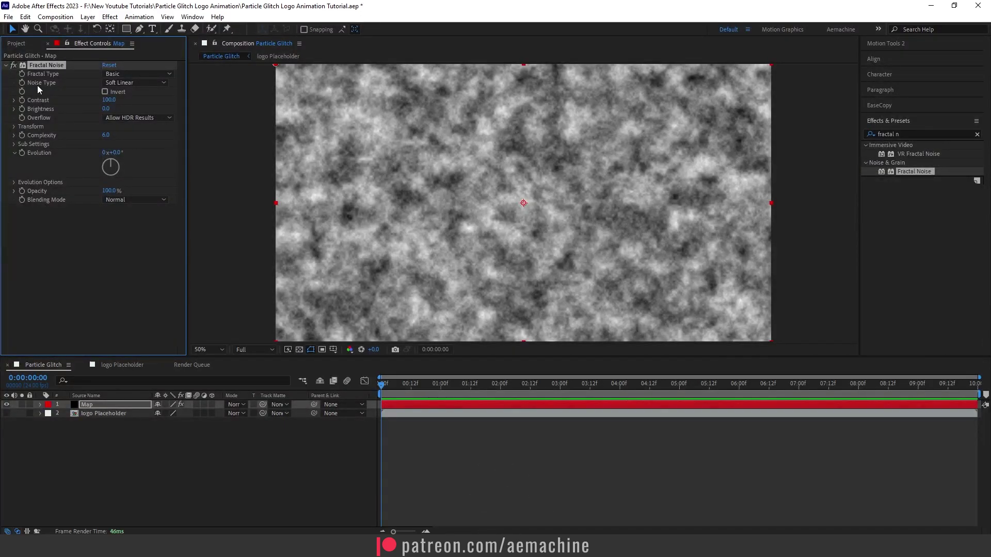
Set the Fractal Noise type to Block, with contrast 500 and brightness -150
click(132, 82)
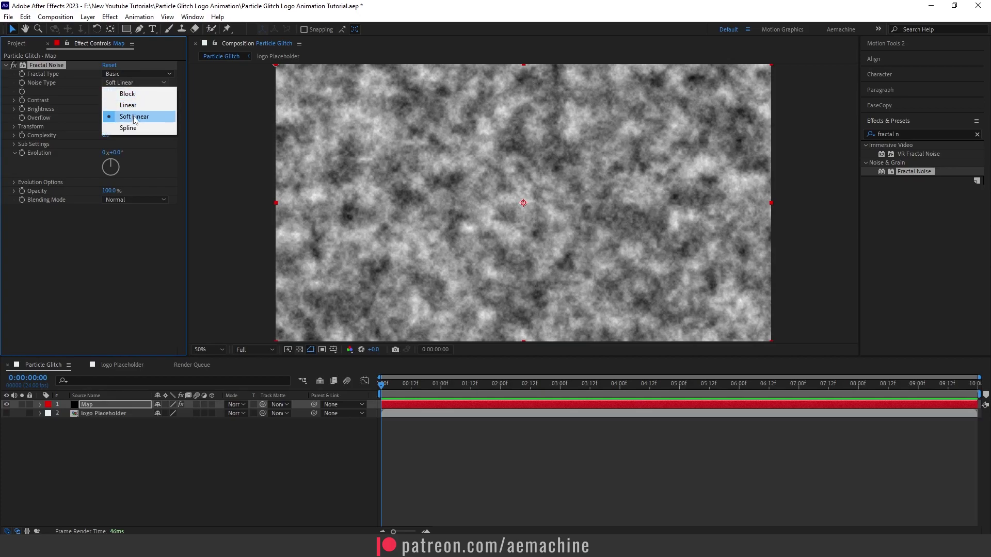
click(128, 94)
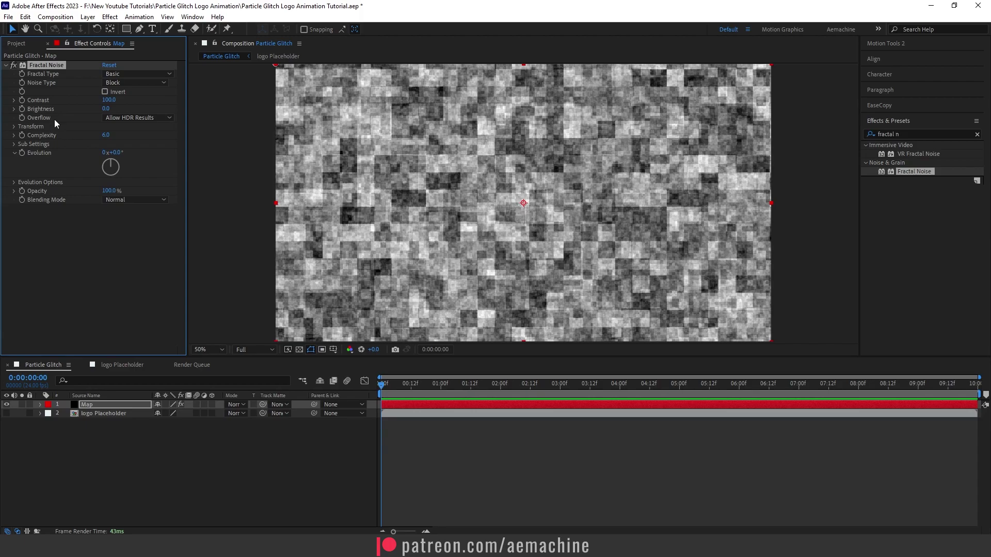
click(109, 100)
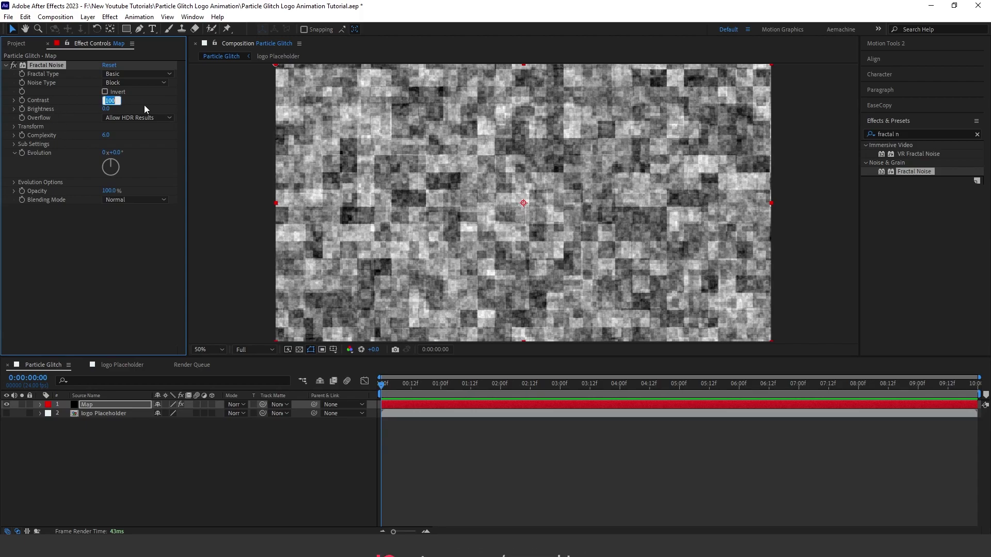
text(500)
key(Tab)
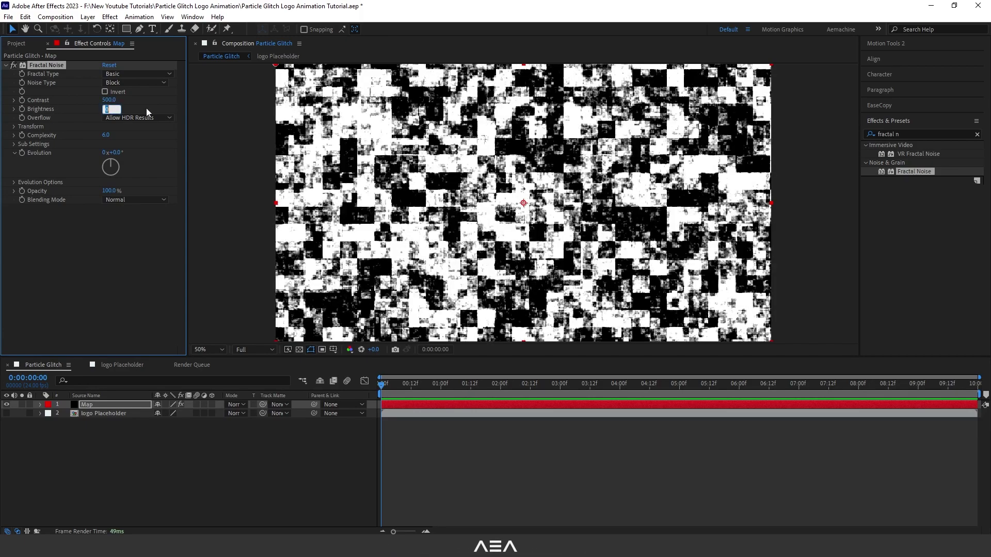
text(-150)
key(Return)
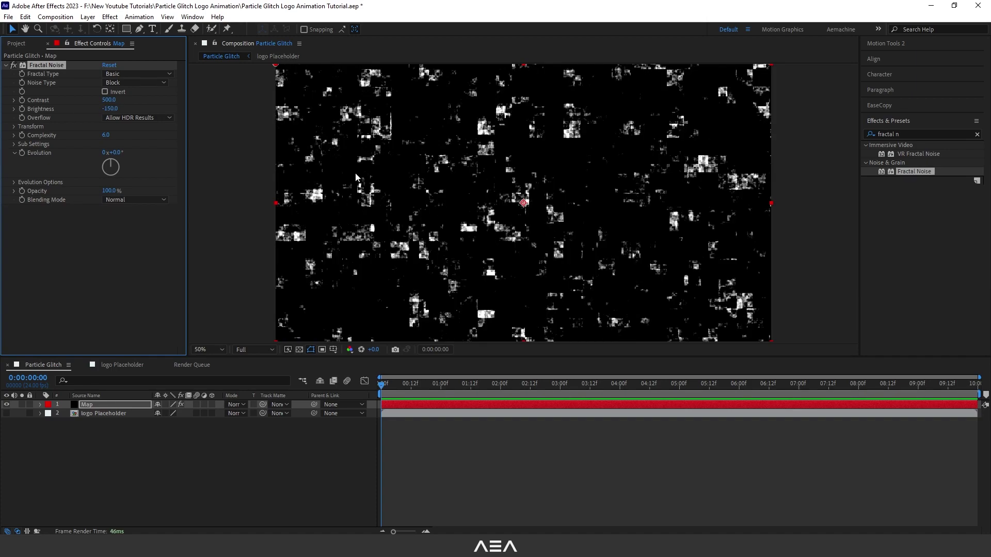
Set the Fractal Noise transform scale to 5 and preview the composition
click(14, 126)
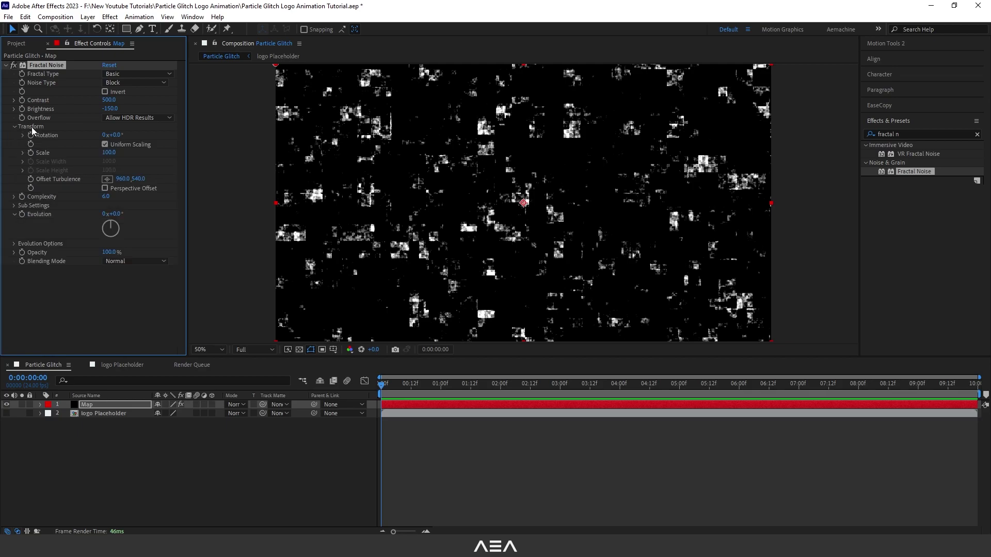
click(109, 153)
text(5)
key(Return)
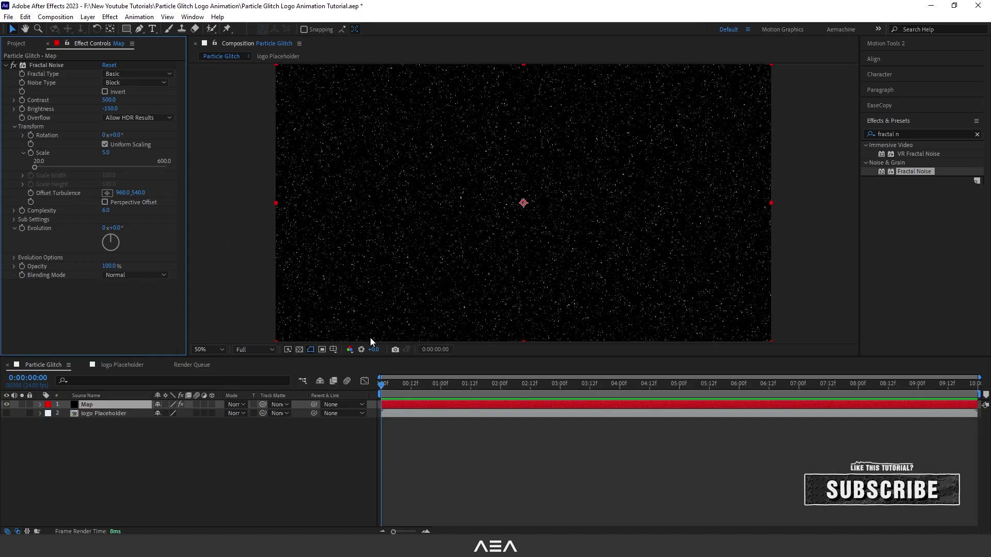
key(space)
key(space)
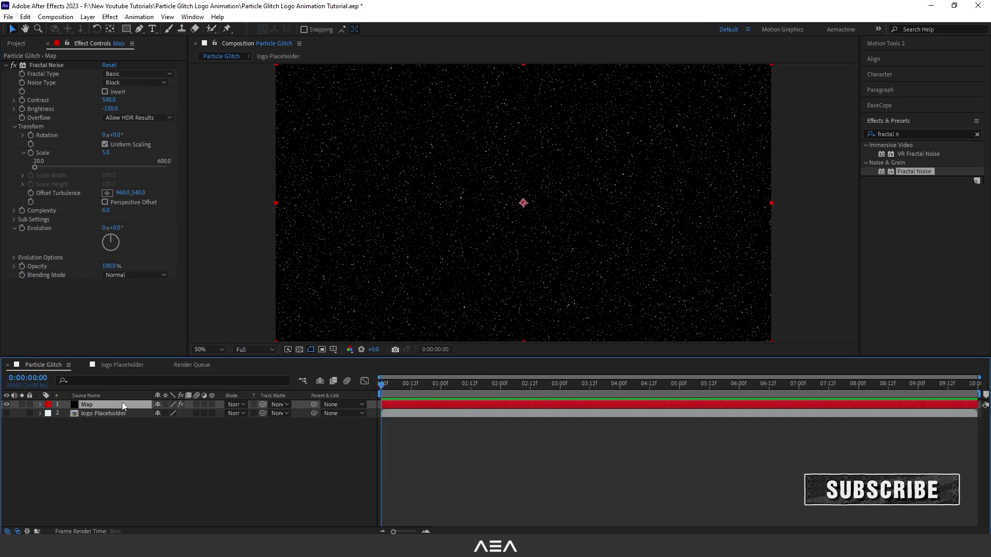
Animate Offset Turbulence from the first frame to about 1038, 462 at 5 seconds, and end the work area there
click(31, 193)
drag(487, 383, 678, 408)
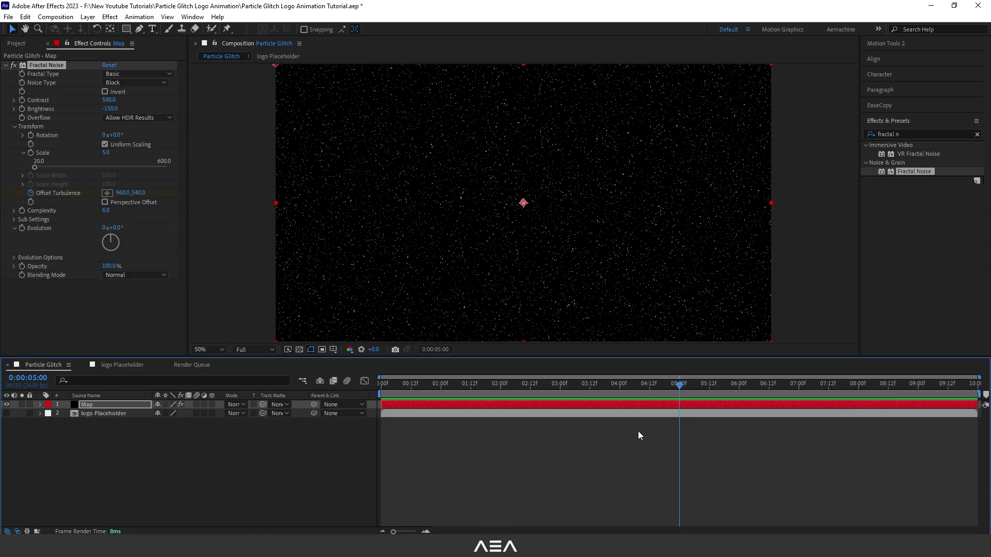
key(n)
click(107, 193)
click(543, 183)
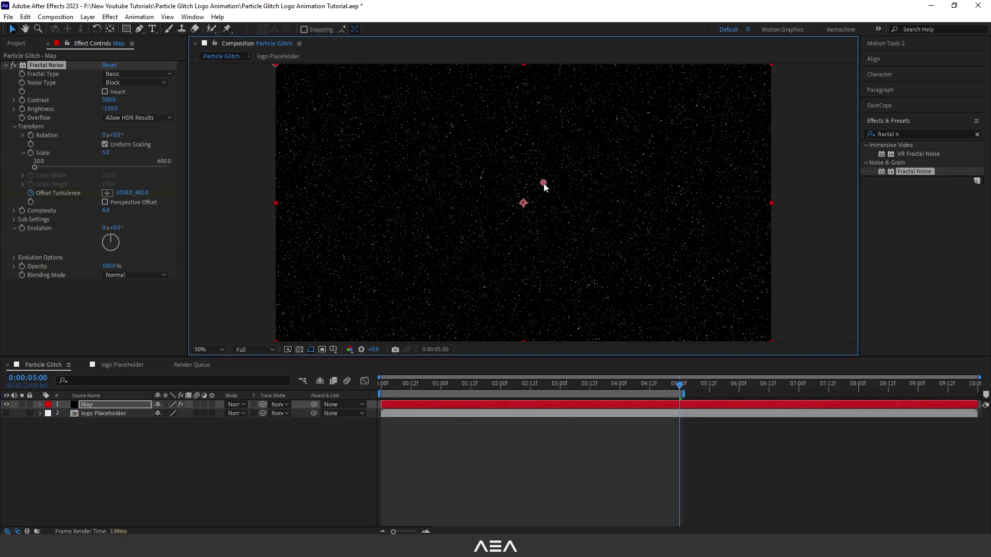
Move the Offset Turbulence point at 5 seconds close to the frame's upper-right corner and preview the noise motion
drag(543, 183, 765, 71)
click(338, 450)
key(space)
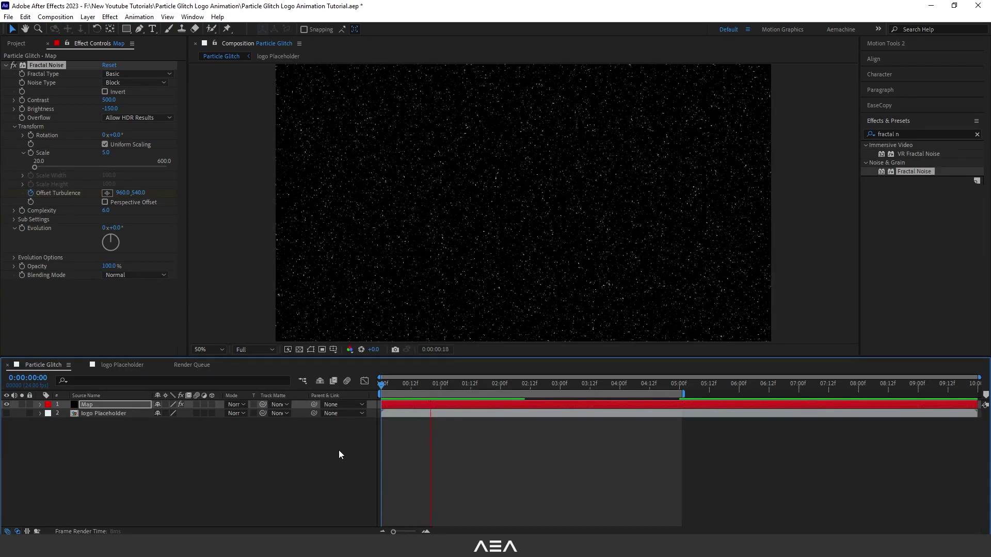
drag(496, 386, 381, 408)
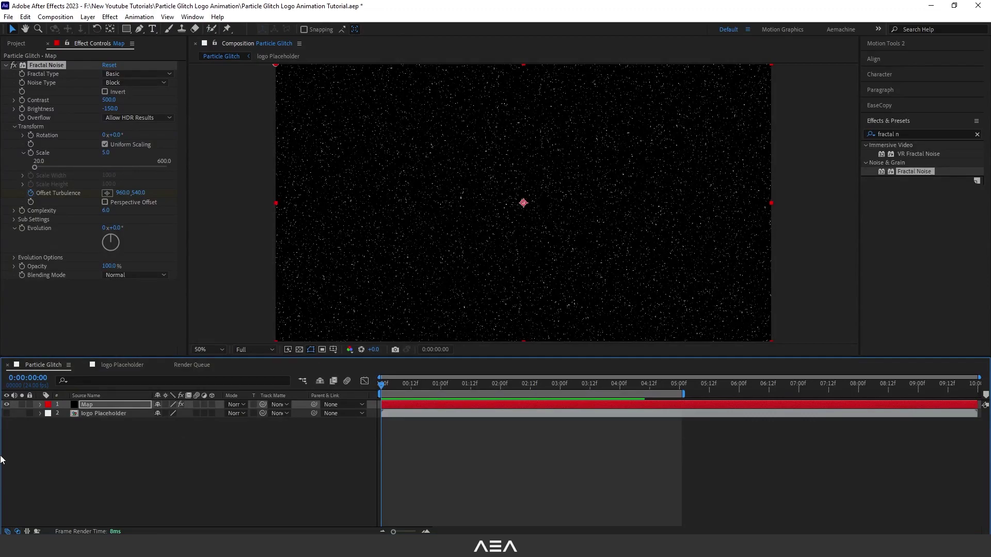
Hide the Map layer, show the logo Placeholder layer, and place Map beneath it in the layer stack
click(6, 405)
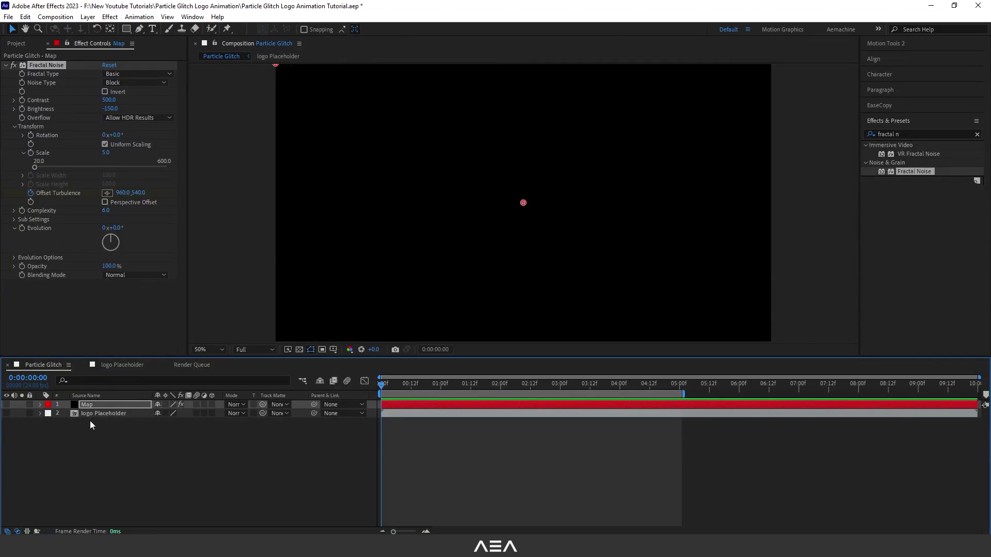
click(116, 414)
click(7, 413)
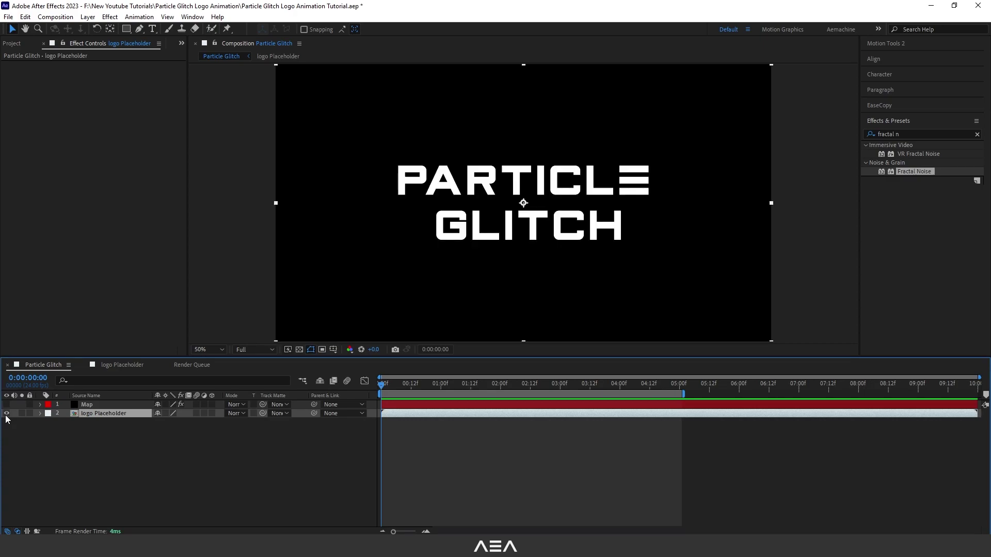
click(98, 405)
drag(123, 404, 142, 484)
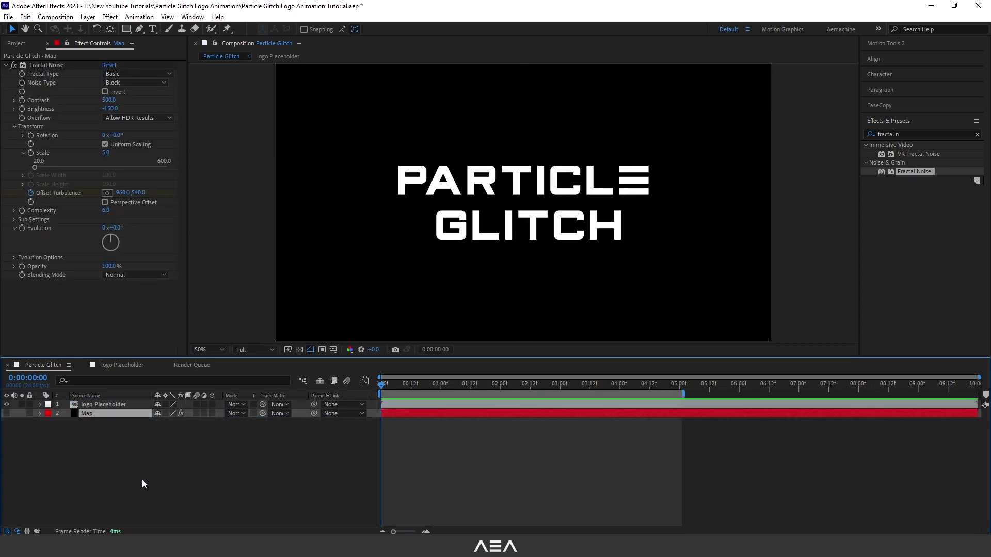
Create an adjustment layer above the logo and rename it Particle Glitch
right_click(114, 446)
mouse_move(175, 327)
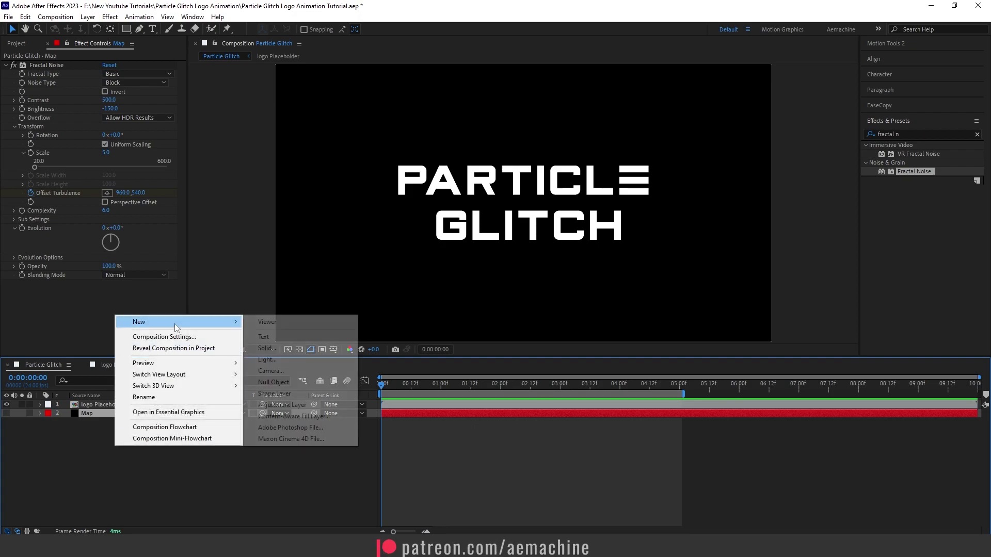
click(287, 404)
mouse_move(119, 416)
mouse_down()
mouse_move(121, 404)
mouse_move(103, 407)
mouse_up()
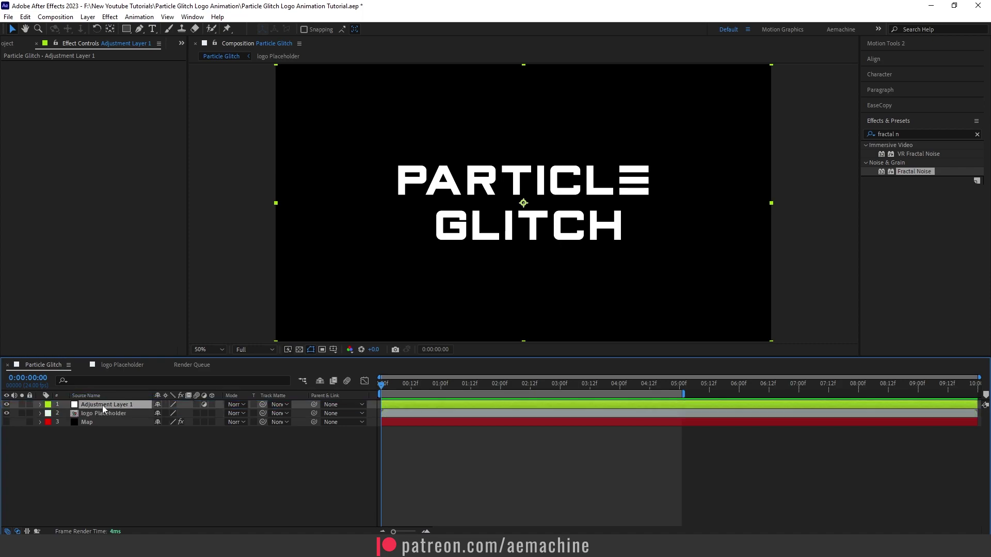
key(Return)
text(Particle Glitch)
key(Return)
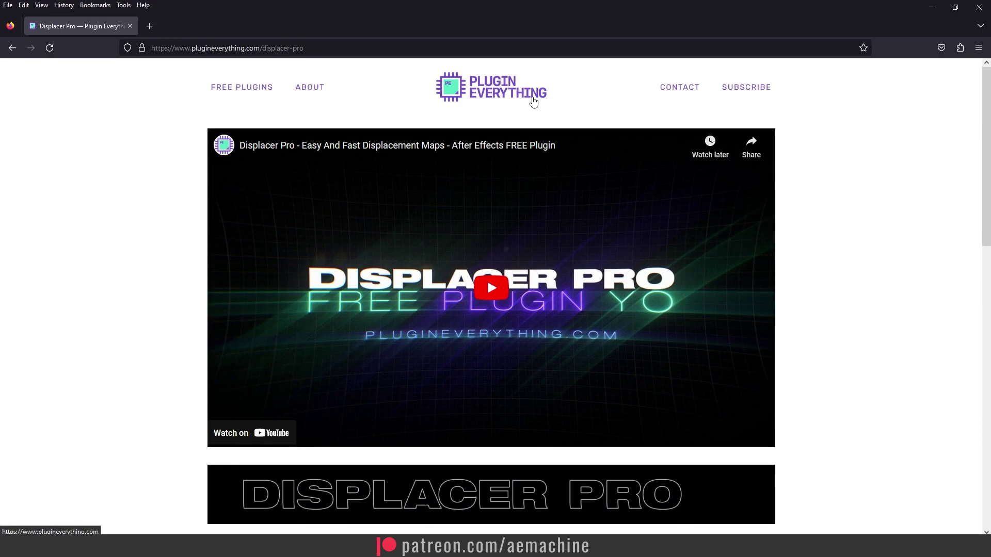
Review the Displacer Pro features and download options on the Plugin Everything page and return to After Effects
mouse_move(988, 115)
mouse_down()
mouse_move(988, 252)
mouse_move(988, 115)
mouse_up()
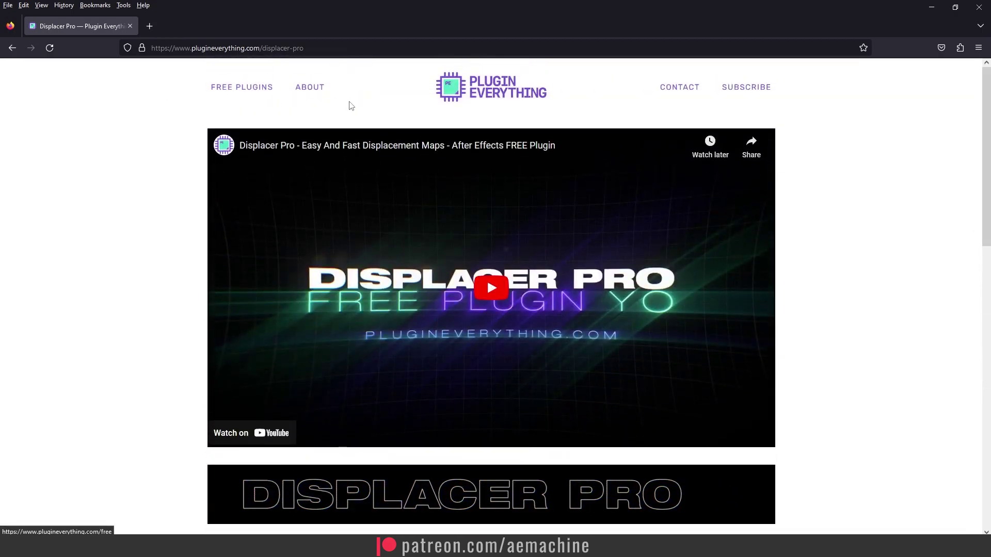
scroll(687, 256, down, 6)
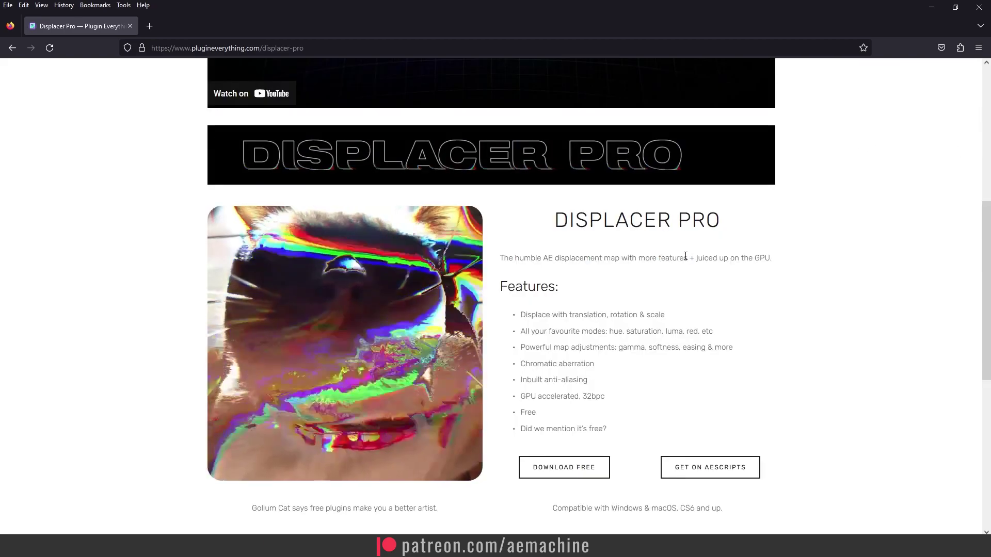
scroll(956, 203, up, 5)
scroll(936, 349, down, 6)
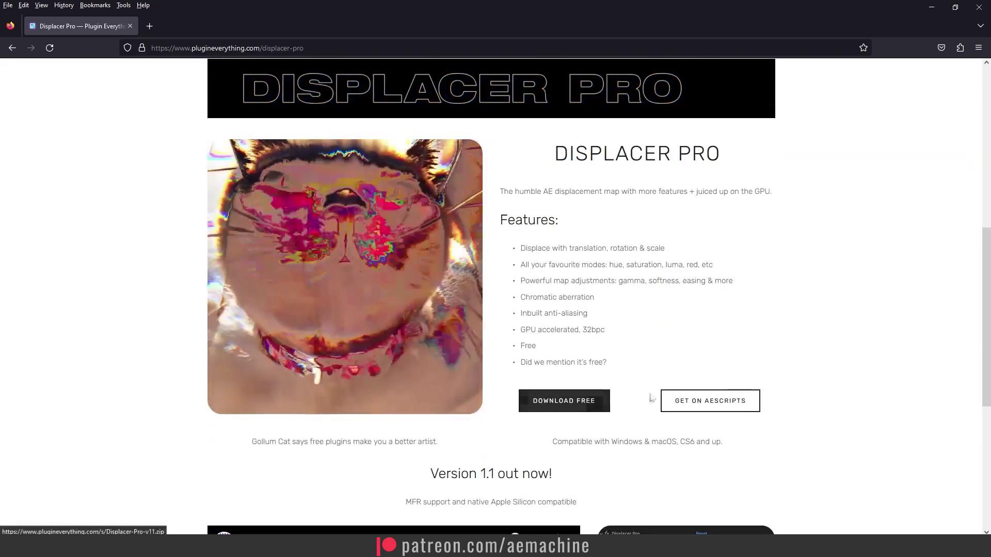
scroll(619, 403, up, 7)
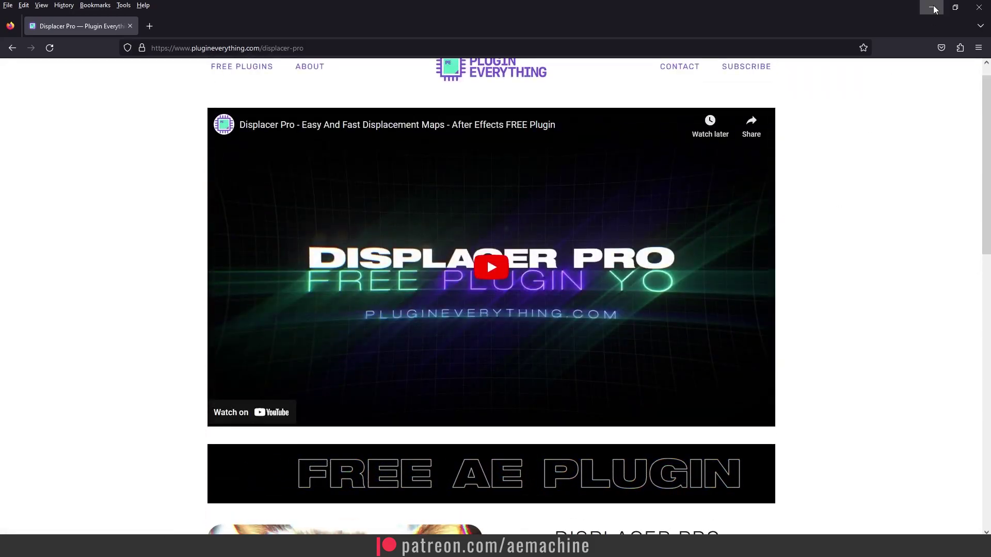
click(934, 7)
Find the Displacer Pro effect and apply it to the Particle Glitch adjustment layer
click(912, 135)
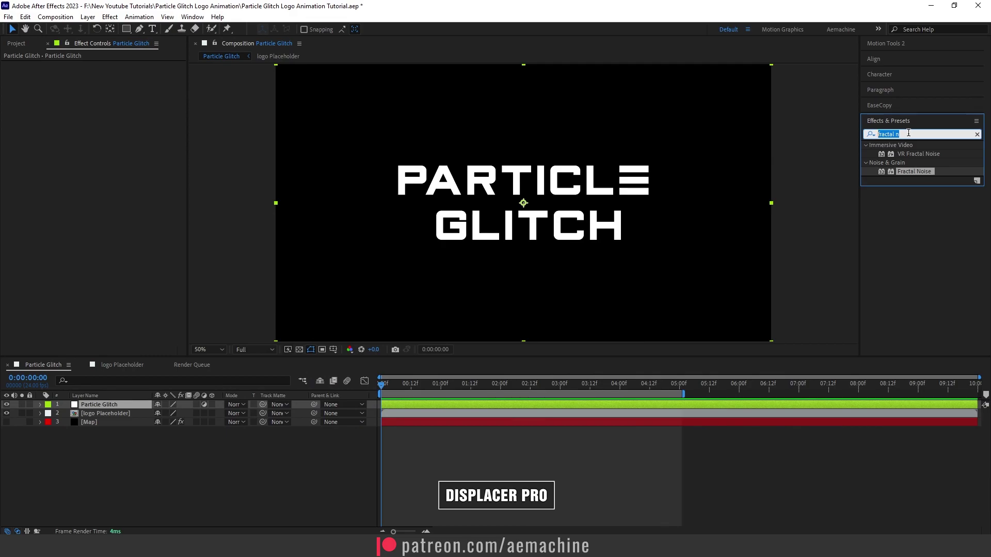
text(d)
key(BackSpace)
text(spla)
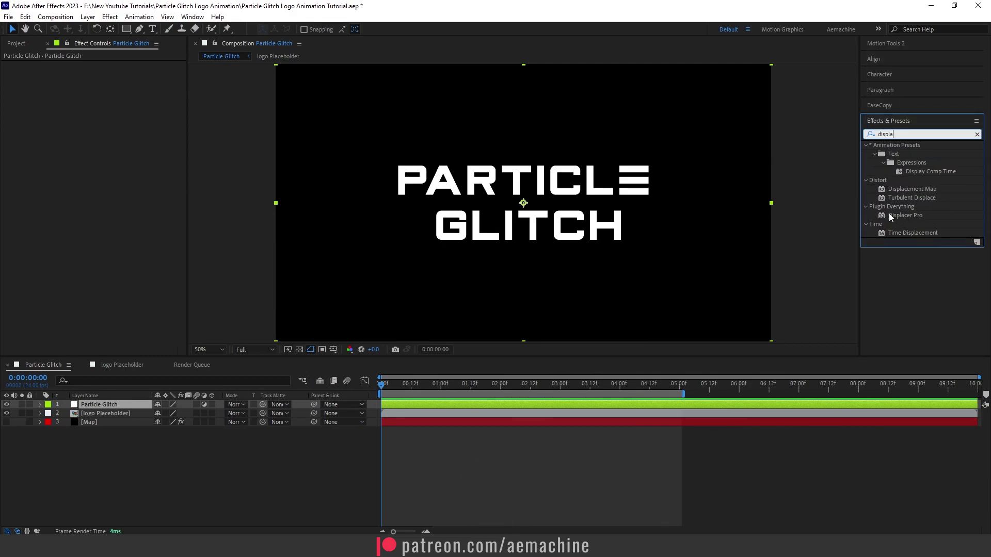
click(98, 406)
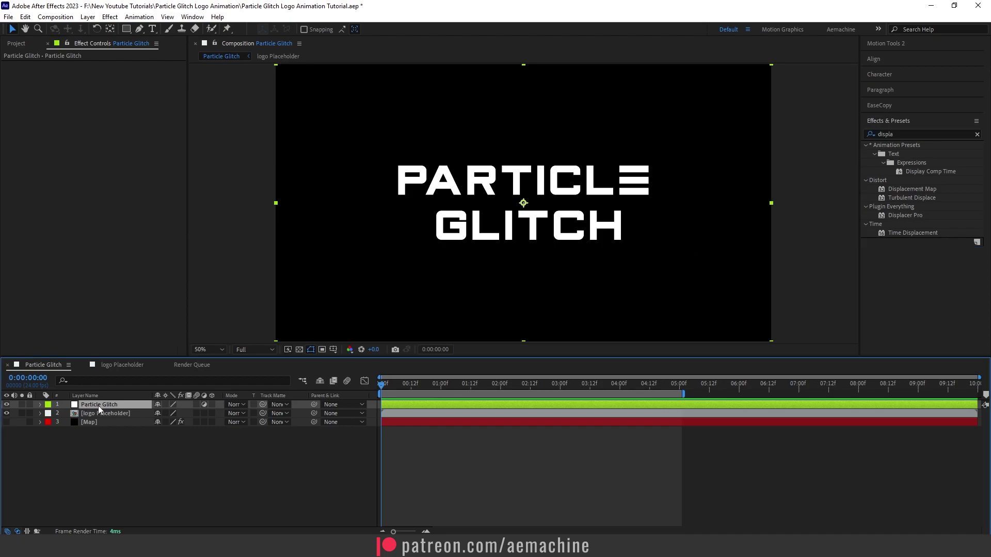
double_click(910, 215)
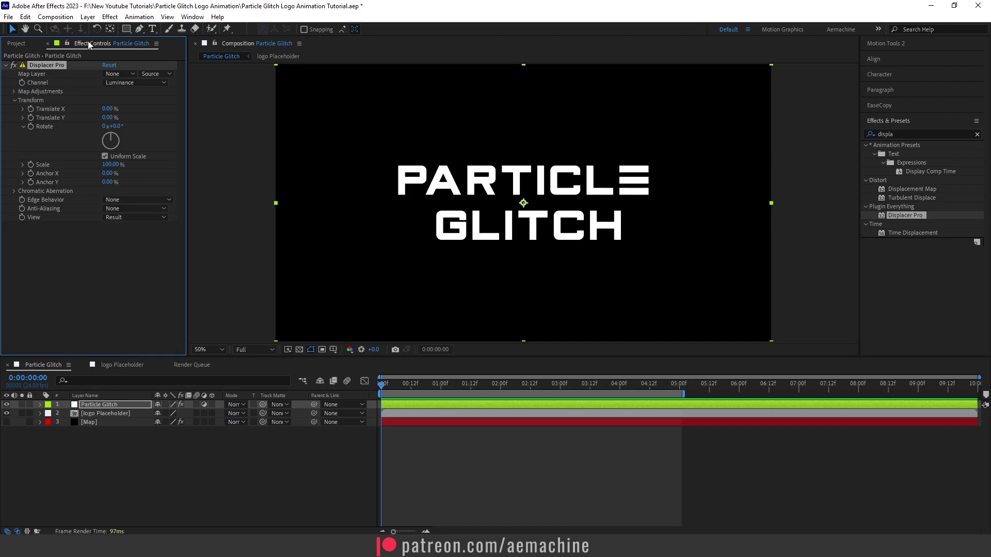
click(192, 17)
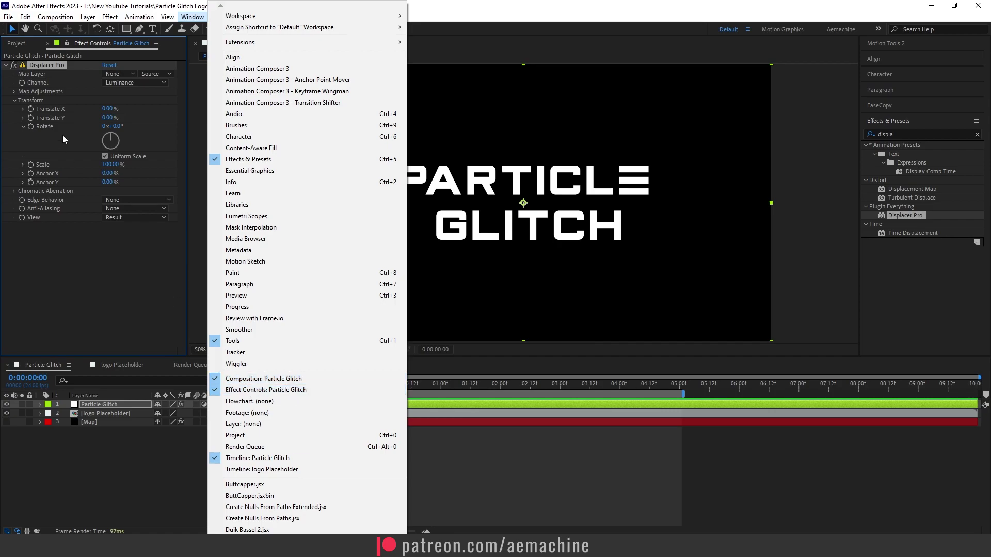
click(140, 16)
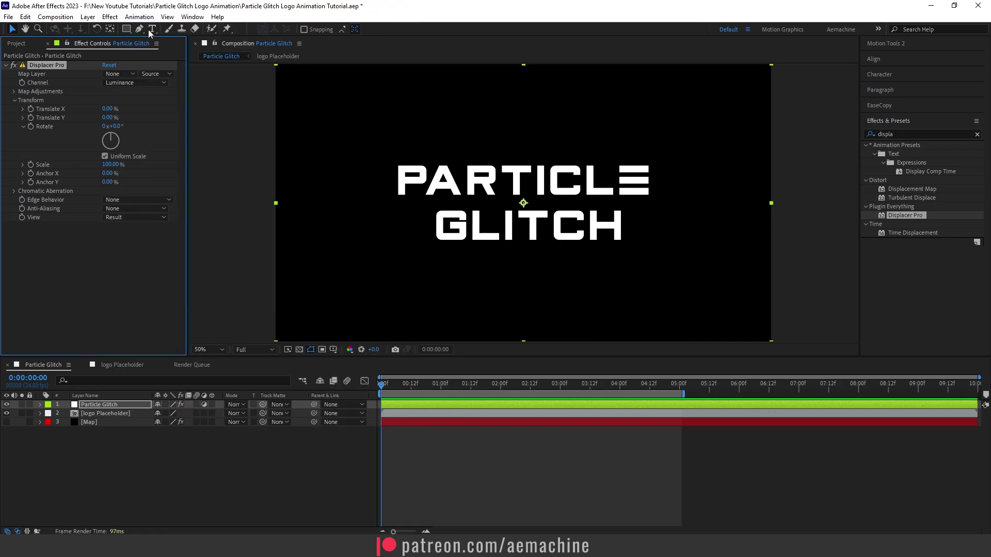
Use the Map layer with Effects & Masks as the Displacer Pro map, with Luminance as the channel
click(118, 74)
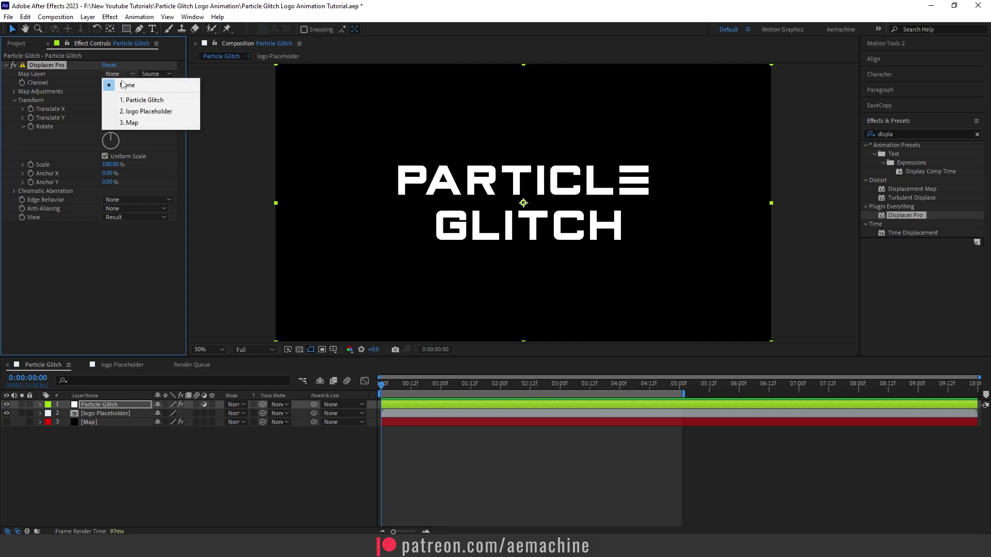
click(143, 122)
click(155, 74)
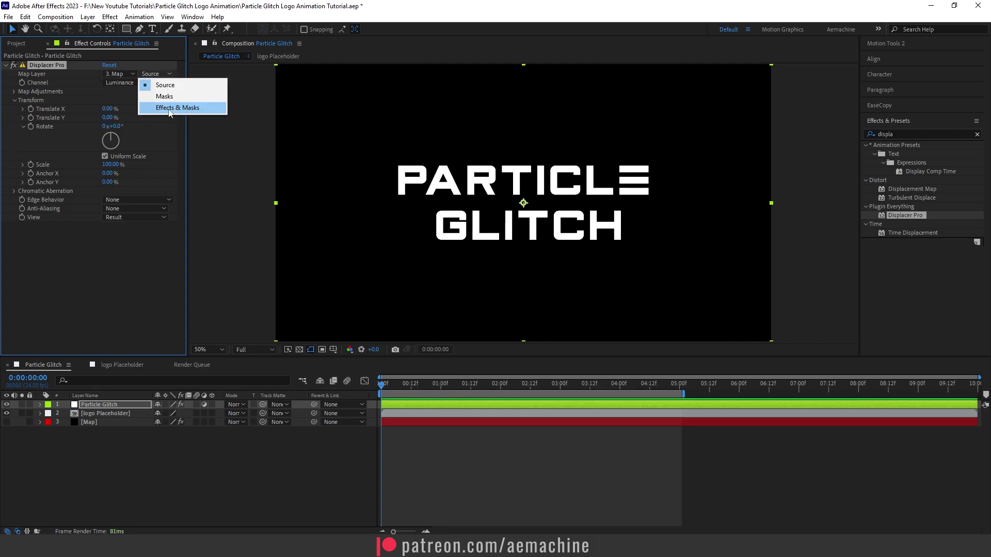
click(170, 110)
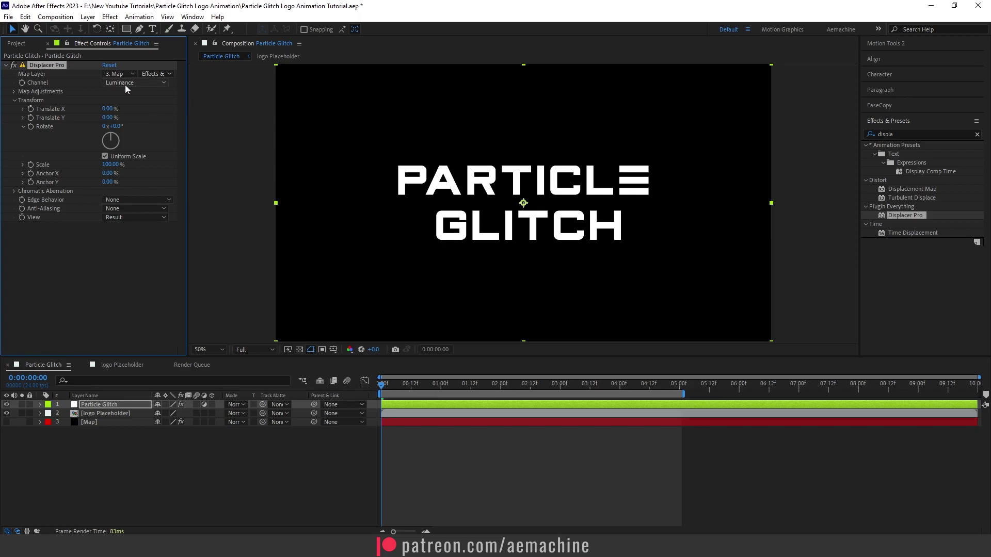
click(138, 86)
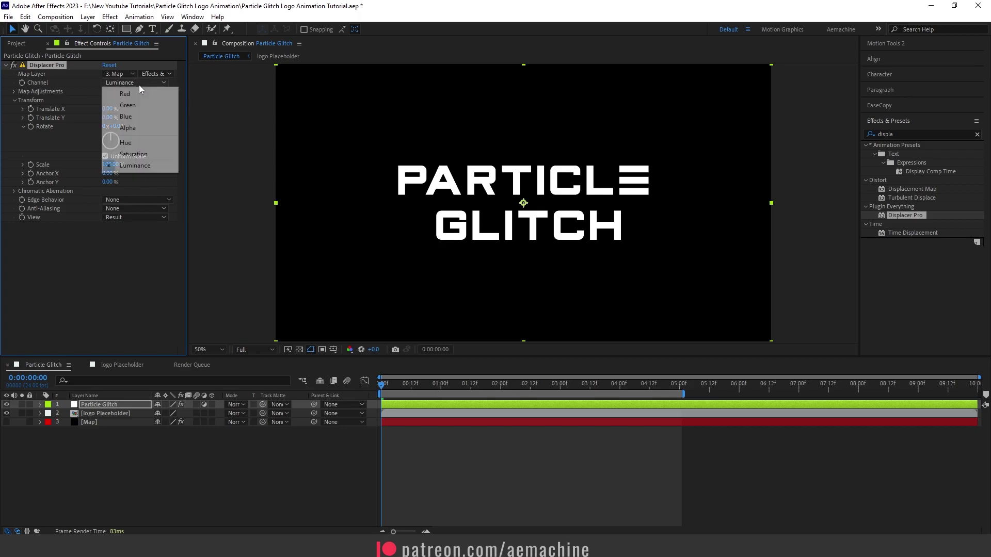
click(146, 168)
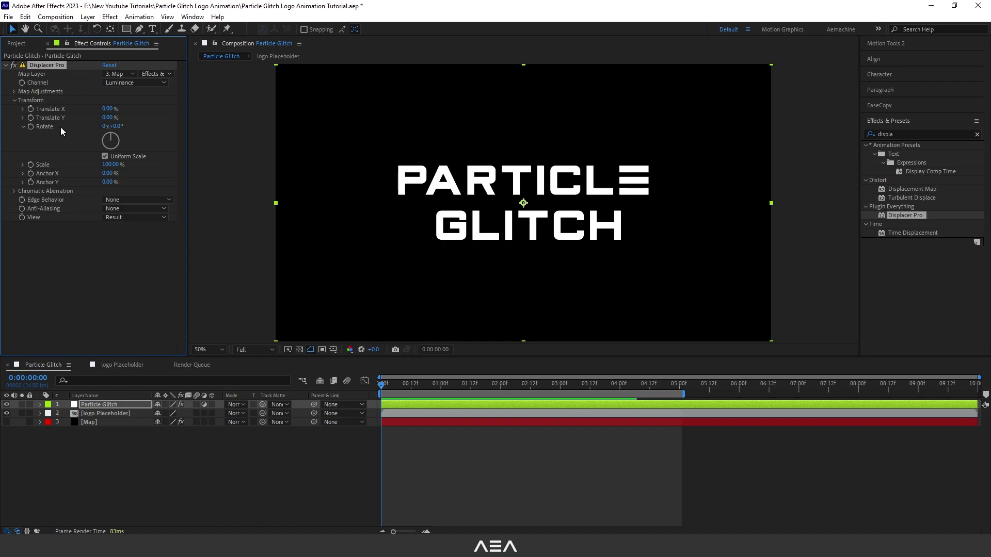
drag(111, 112, 332, 151)
drag(172, 162, 65, 104)
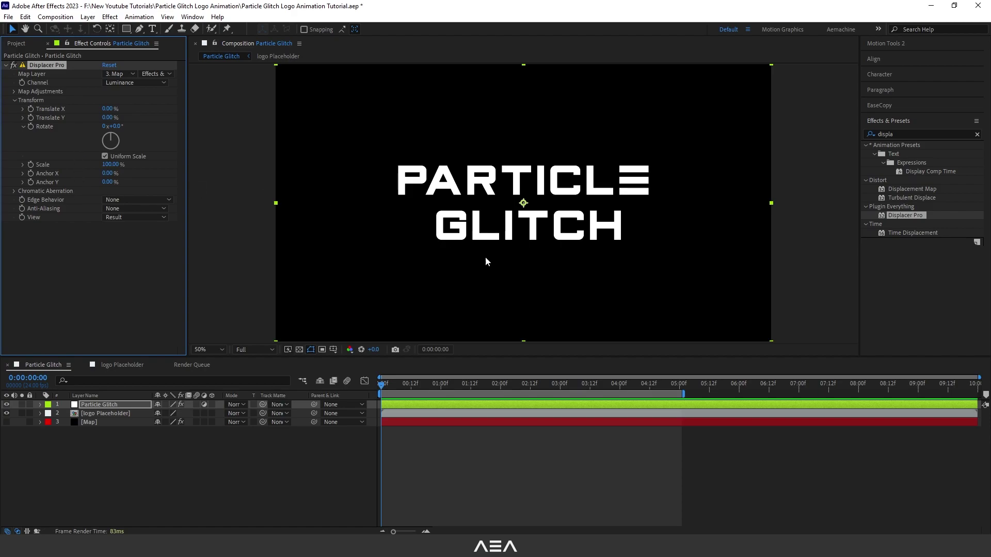
Keyframe the Displacer Pro Scale at 100% on the first frame and convert that keyframe to a hold keyframe
click(372, 391)
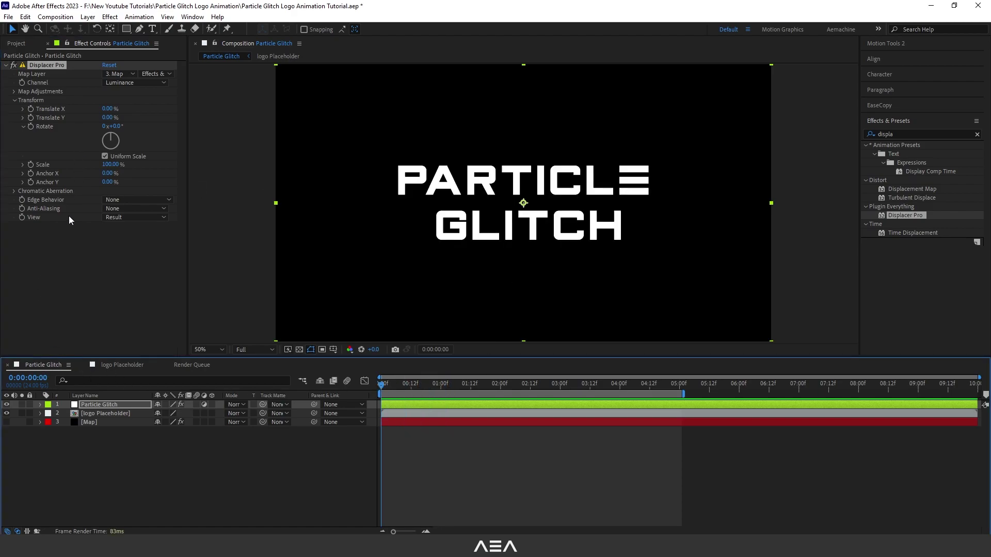
click(30, 164)
click(104, 405)
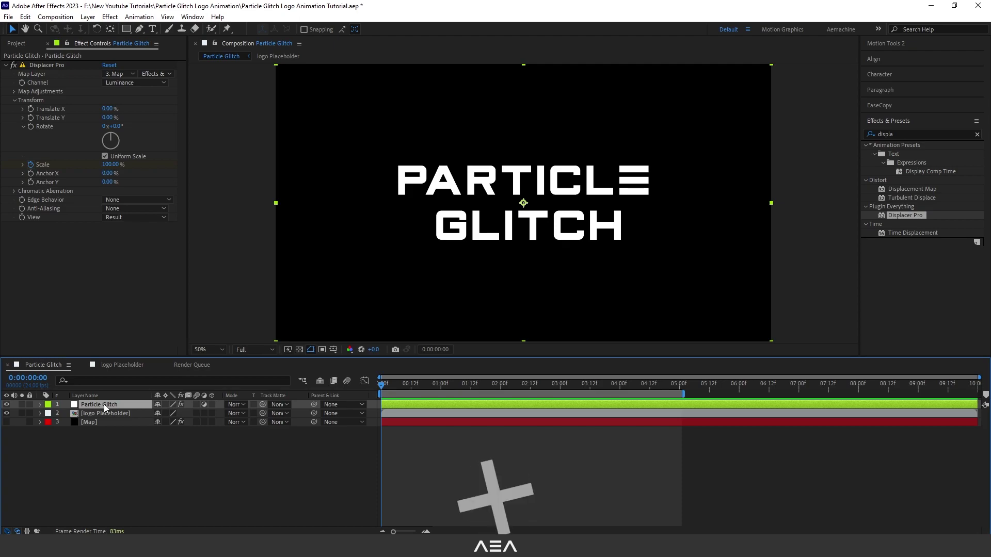
key(u)
mouse_move(382, 423)
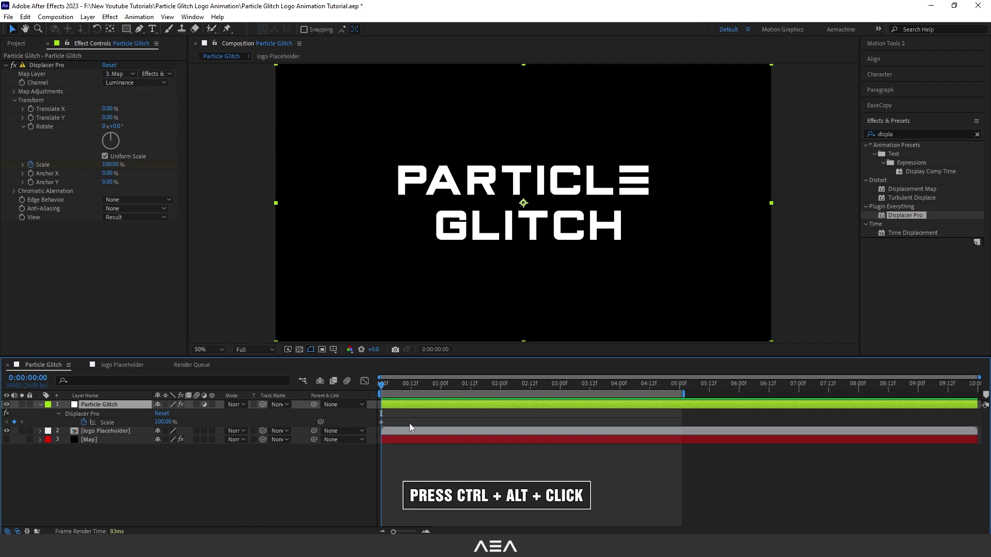
ctrl+alt+click(382, 422)
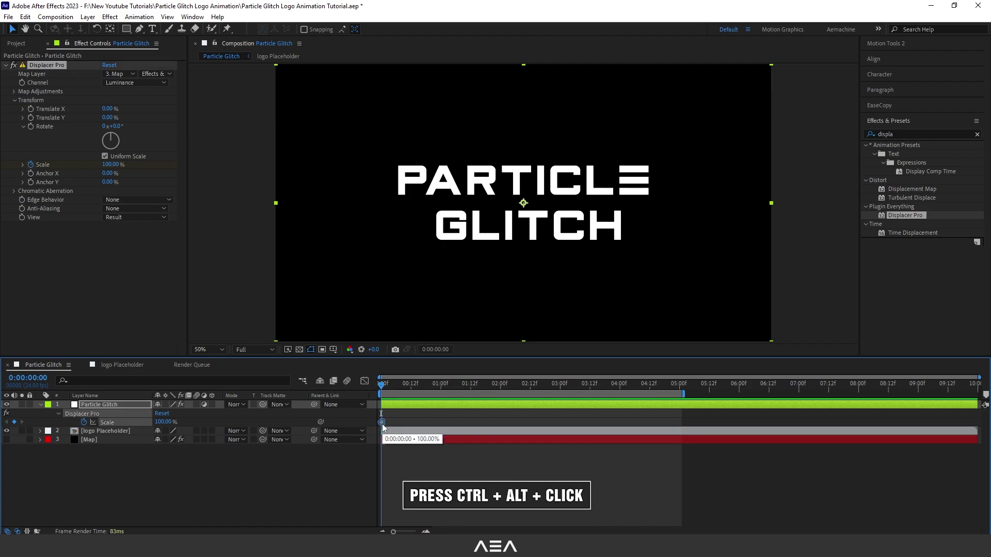
click(382, 422)
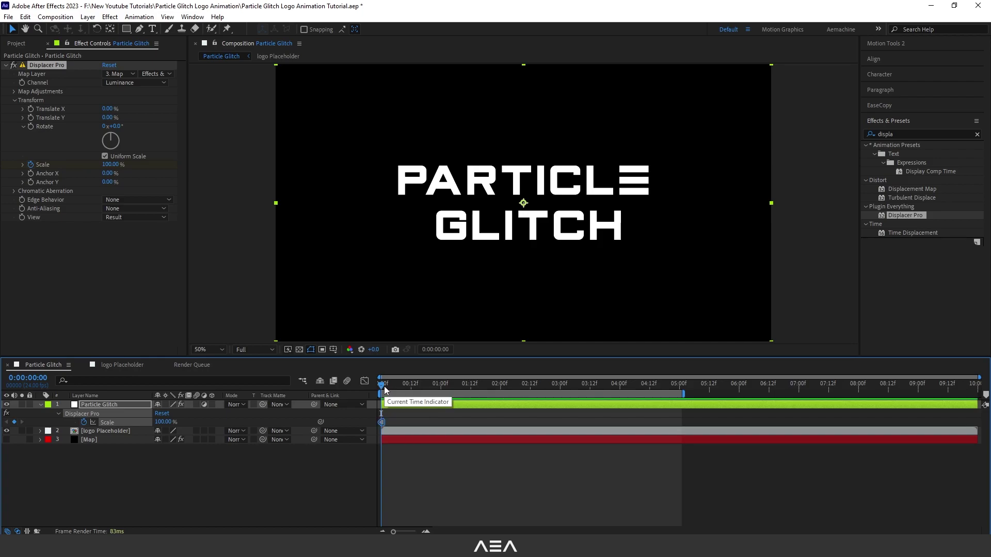
Add Displacer Pro Scale keyframes at frame 4 and frame 8, with 126% at frame 8
drag(388, 391, 391, 390)
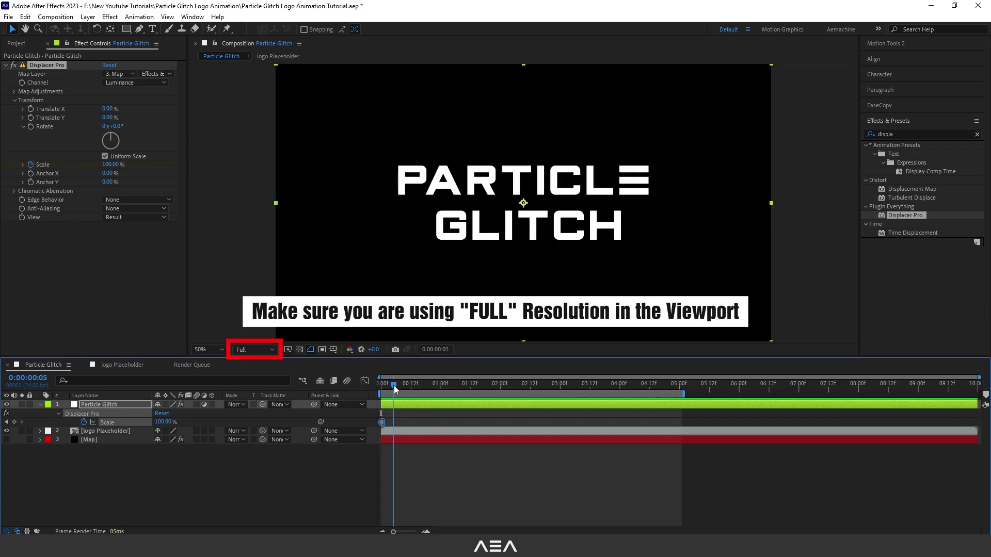
drag(110, 166, 175, 172)
key(Page_Down)
key(Page_Down)
key(Page_Down)
key(Page_Down)
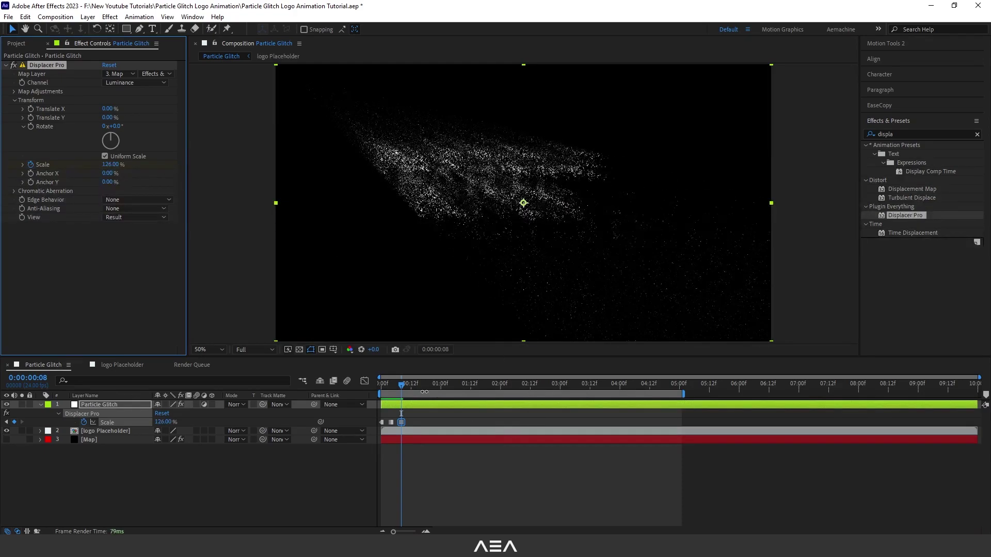
Add a Displacer Pro Scale keyframe of -36% at frame 12 and preview the glitch from the first frame
drag(405, 390, 414, 390)
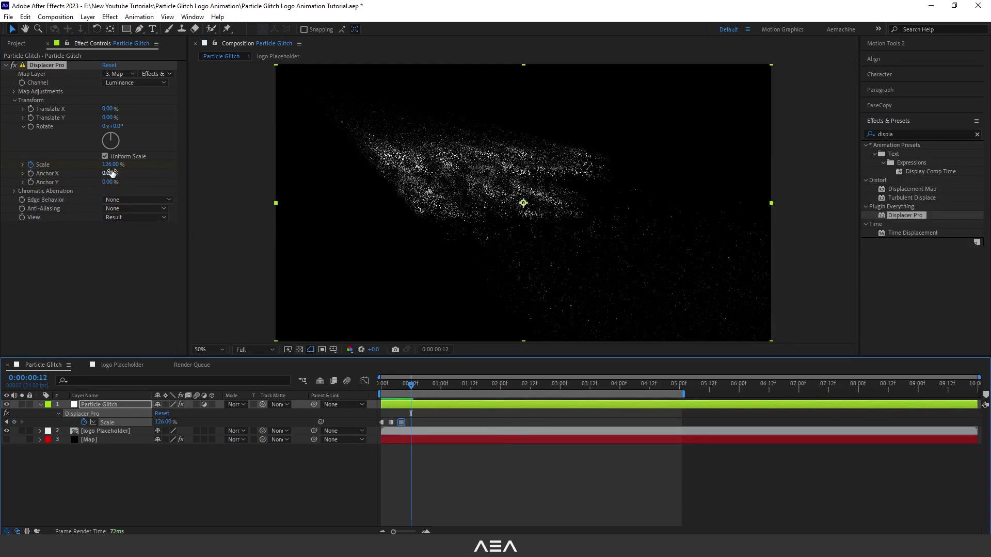
drag(110, 165, 25, 164)
drag(401, 386, 379, 386)
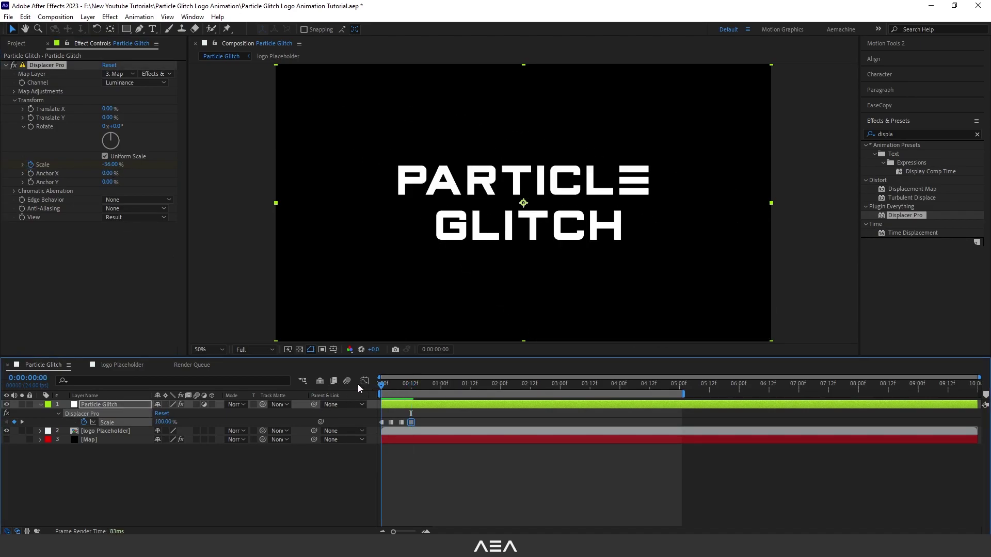
key(space)
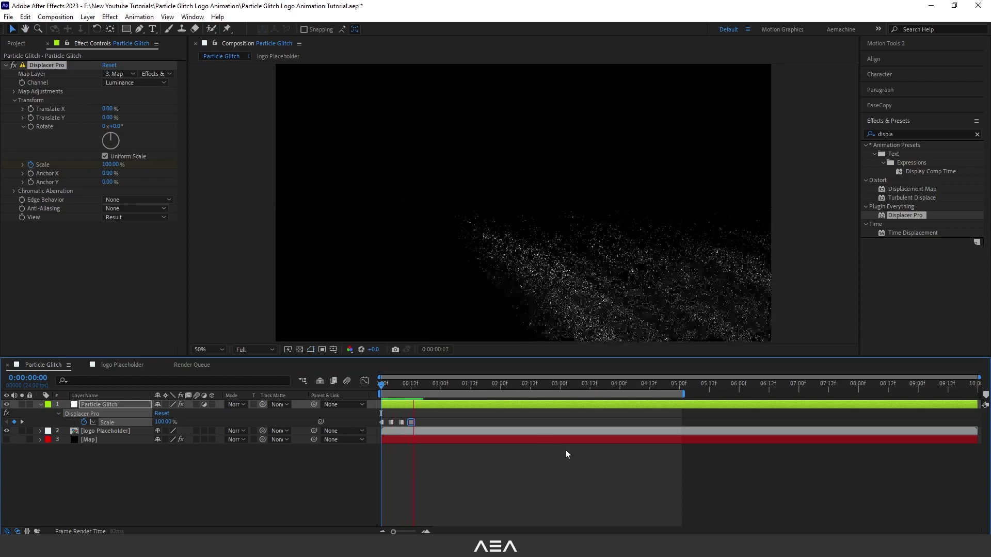
drag(401, 384, 413, 403)
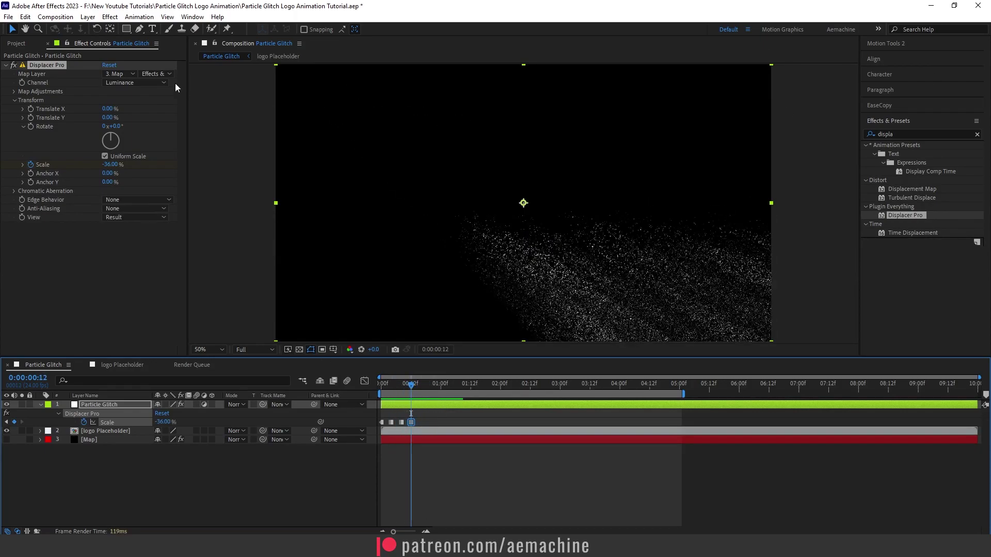
Start keyframing the Displacer Pro Rotate at 0° on frame 12 and convert that keyframe to a hold keyframe
click(31, 129)
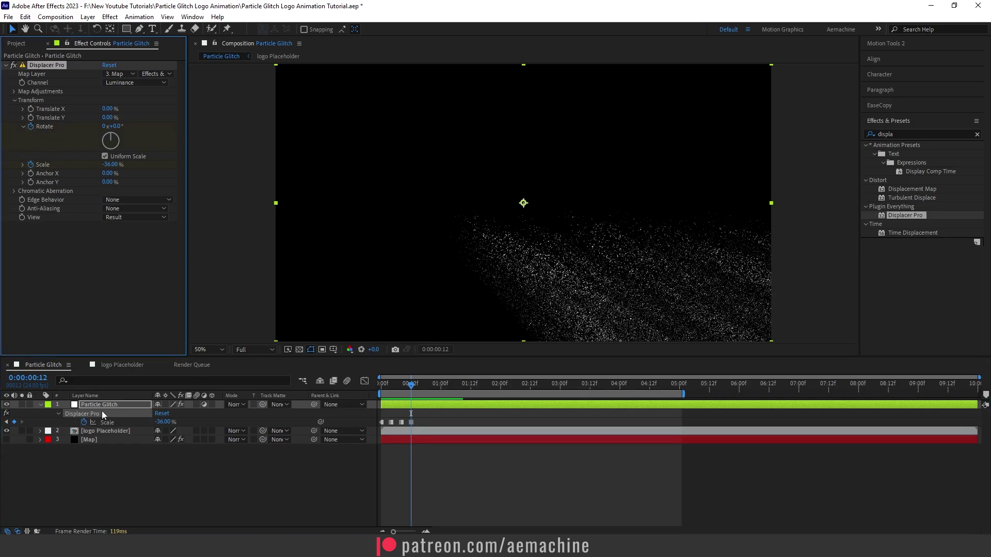
click(85, 404)
key(u)
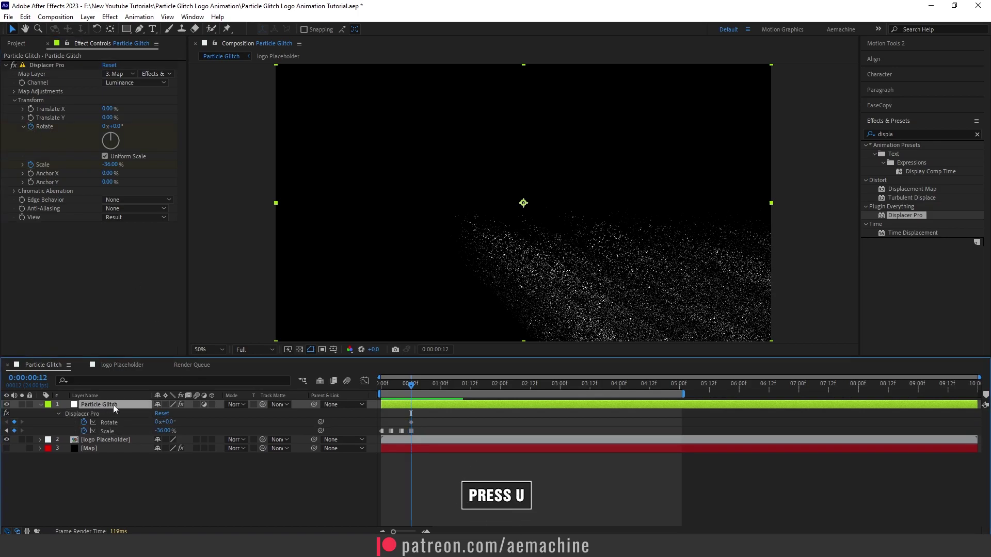
drag(412, 386, 422, 386)
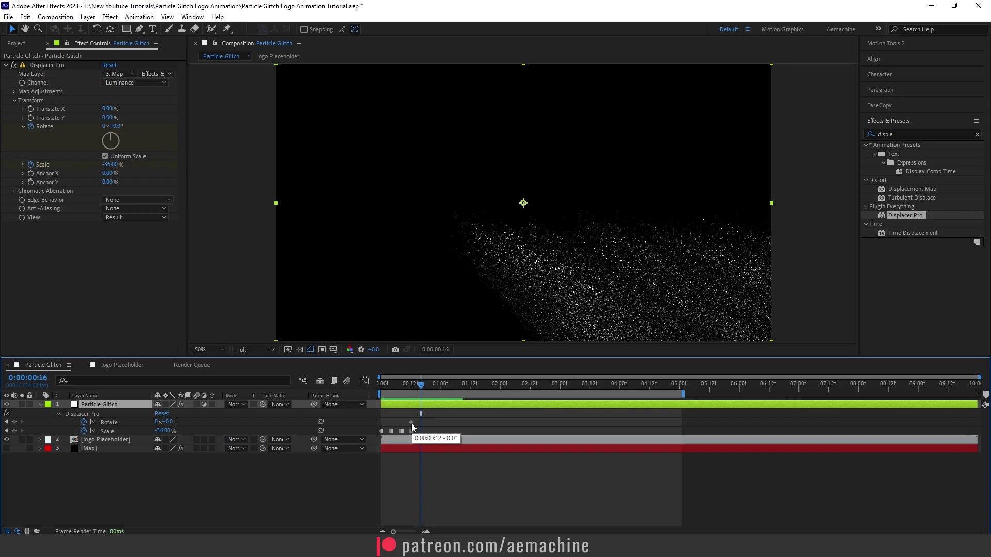
click(411, 422)
Add Displacer Pro Rotate keyframes of 12° at frame 16, -3° at frame 20 and -9° at 0:00:01:00
click(407, 387)
drag(408, 387, 421, 387)
mouse_move(115, 126)
mouse_down()
mouse_move(149, 130)
mouse_move(124, 134)
mouse_up()
key(Page_Down)
key(Page_Down)
key(Page_Down)
key(Page_Down)
click(441, 387)
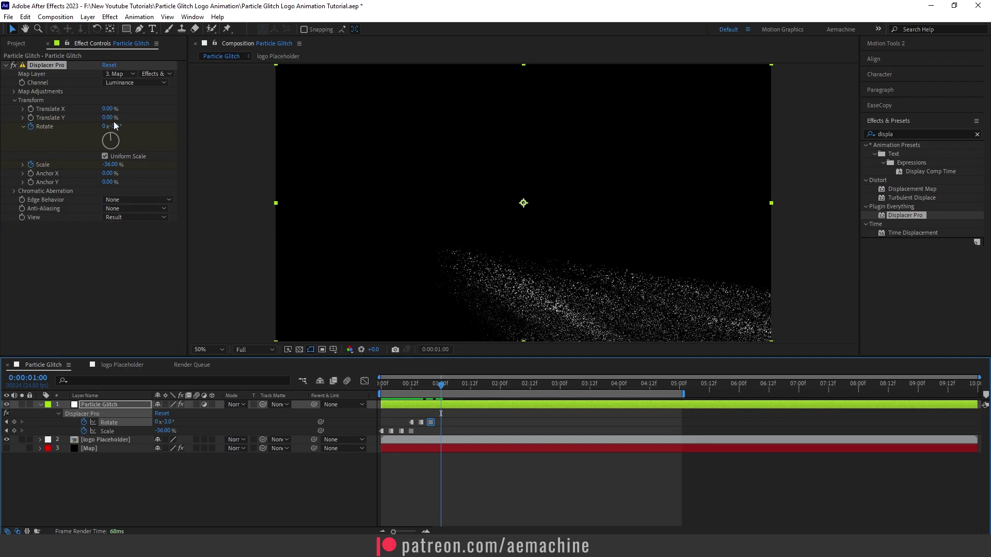
drag(116, 126, 124, 128)
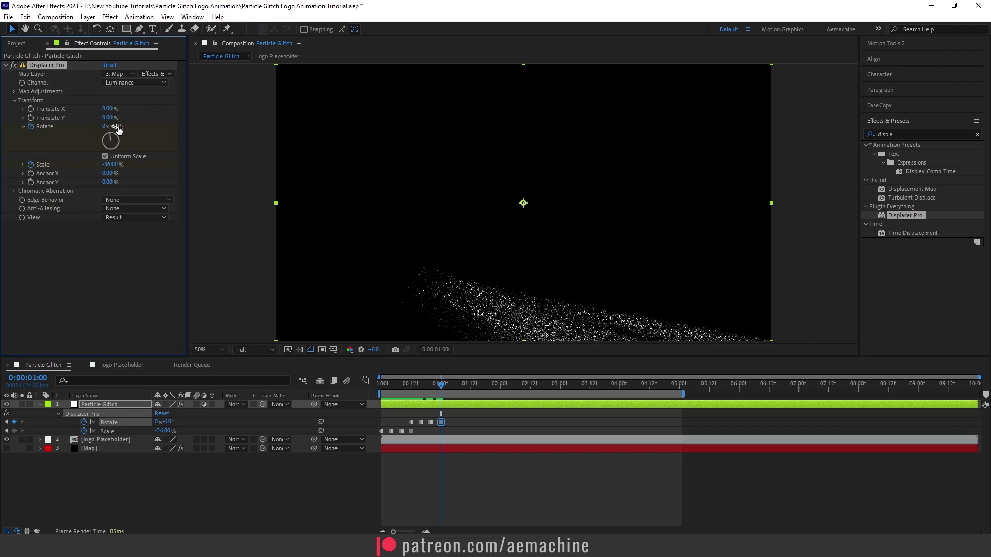
drag(117, 129, 115, 127)
Keyframe Translate X and Translate Y at 0% on frame 18 and convert both keyframes to hold keyframes
mouse_move(442, 384)
mouse_down()
mouse_move(463, 387)
mouse_move(414, 392)
mouse_move(426, 393)
mouse_up()
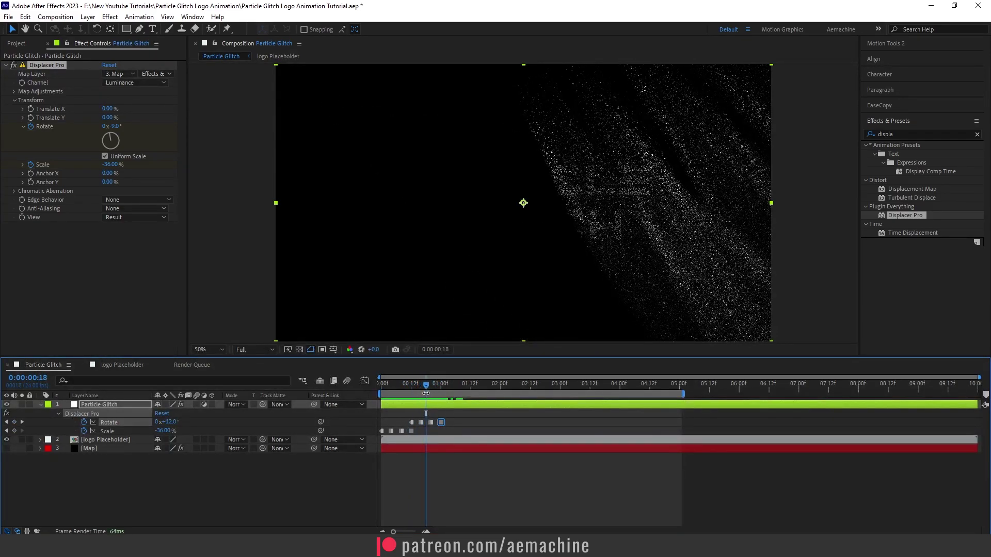
click(32, 113)
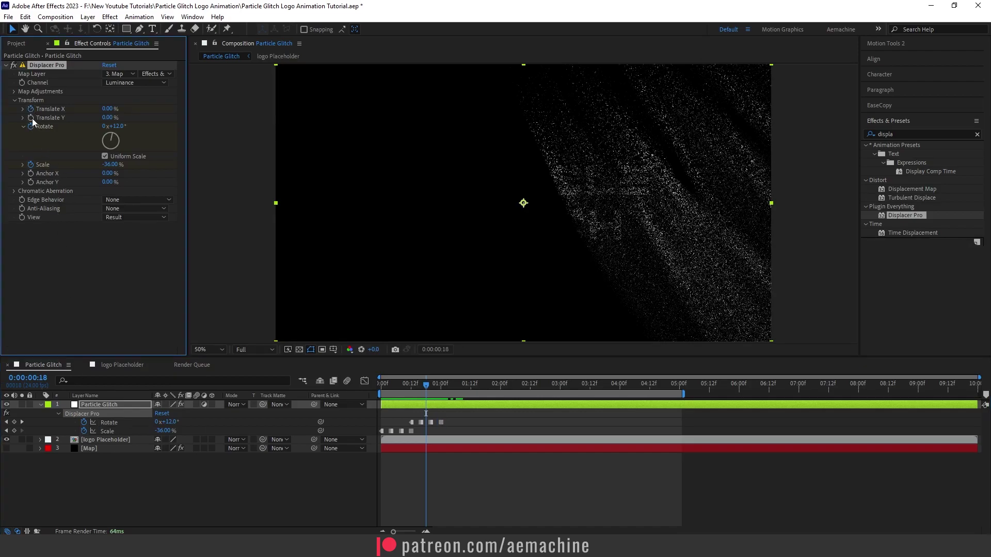
click(113, 406)
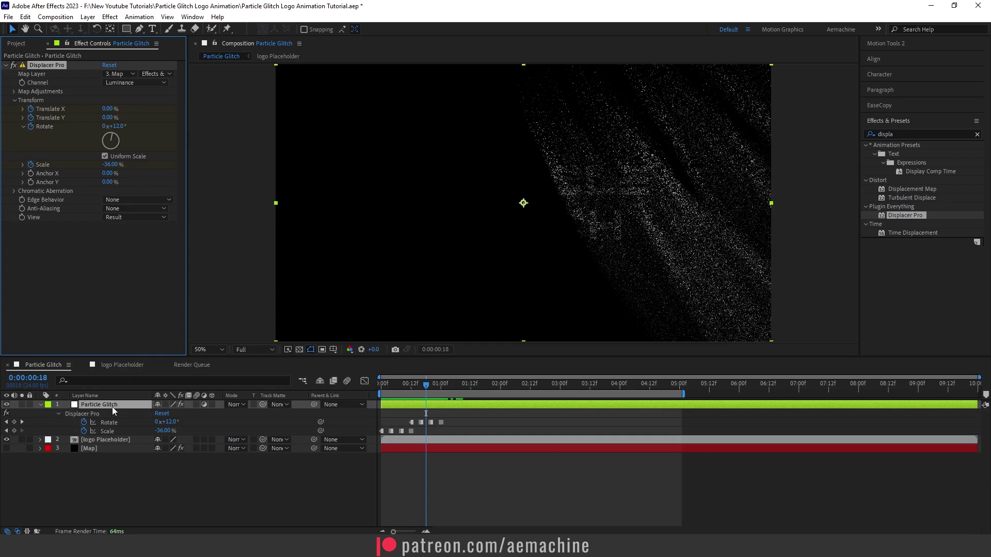
key(ctrl+v)
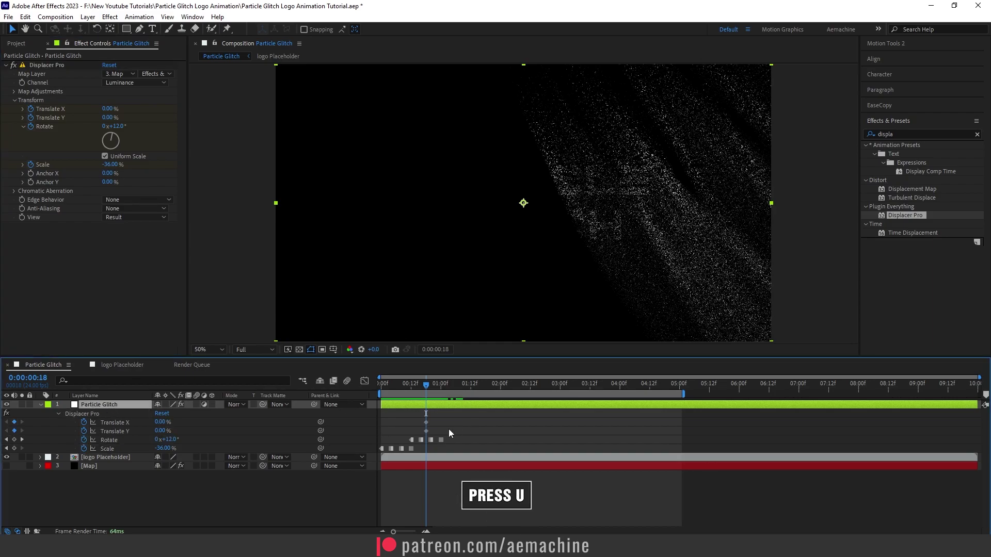
drag(444, 418, 427, 434)
ctrl+alt+click(426, 431)
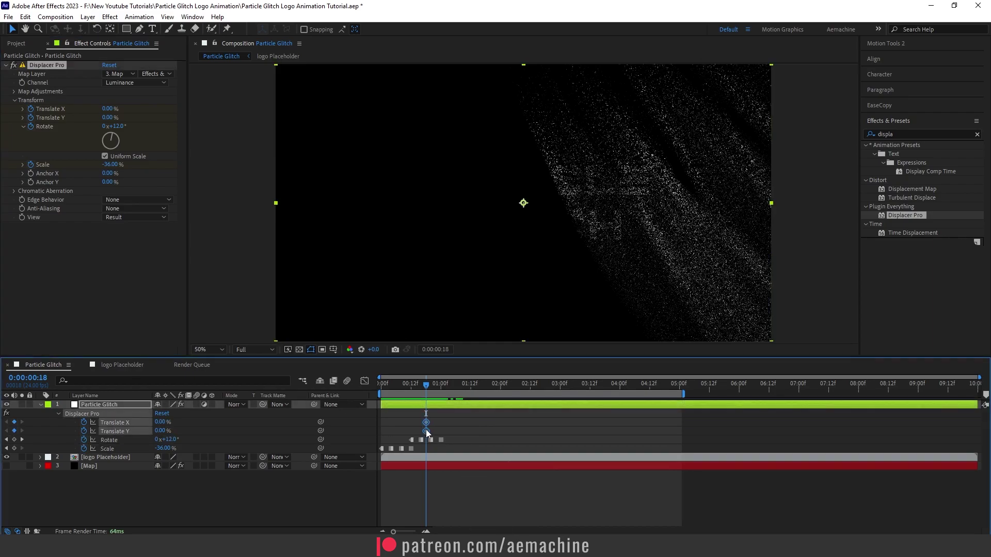
click(452, 424)
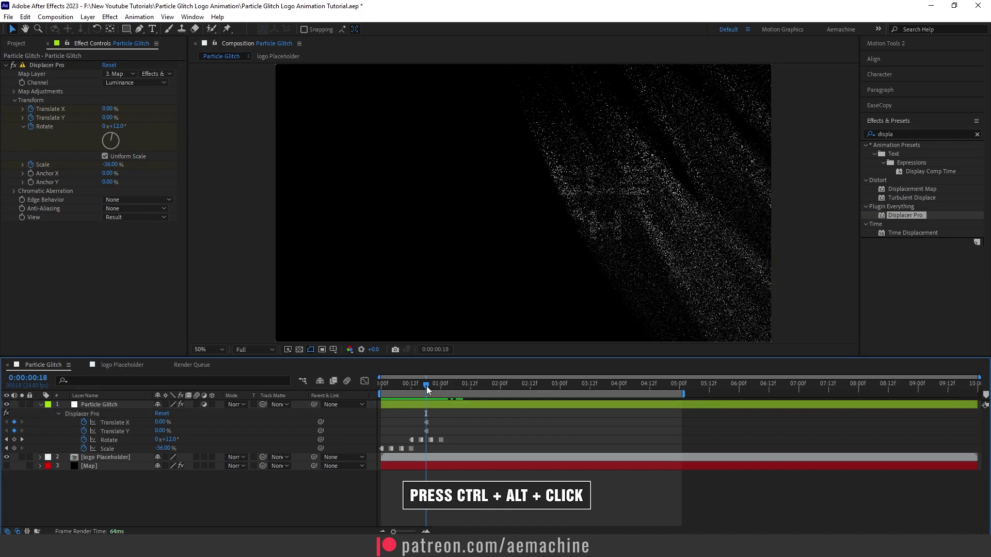
Add Translate X keyframes of 57% at frame 22 and 25% at 0:00:01:04
drag(426, 386, 435, 386)
drag(108, 111, 136, 108)
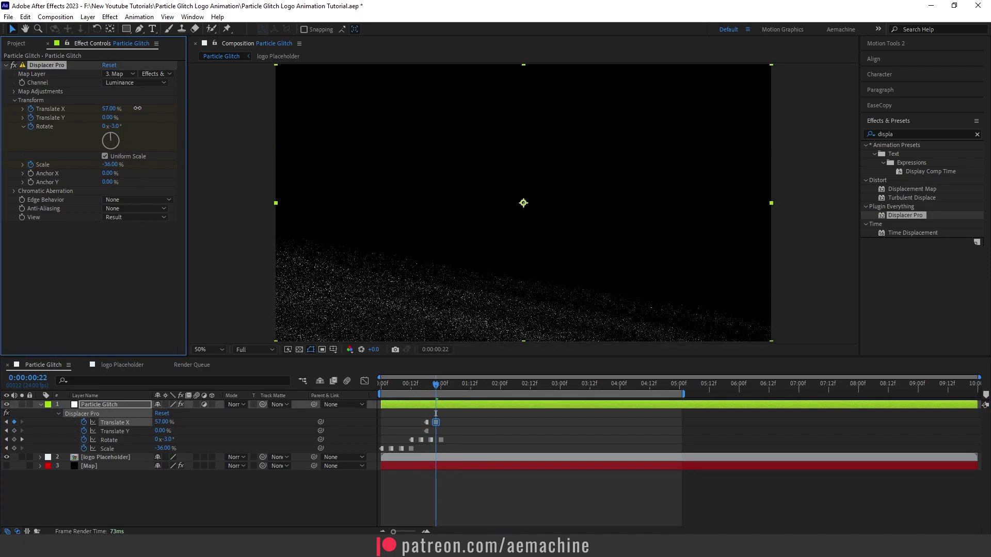
drag(442, 389, 451, 385)
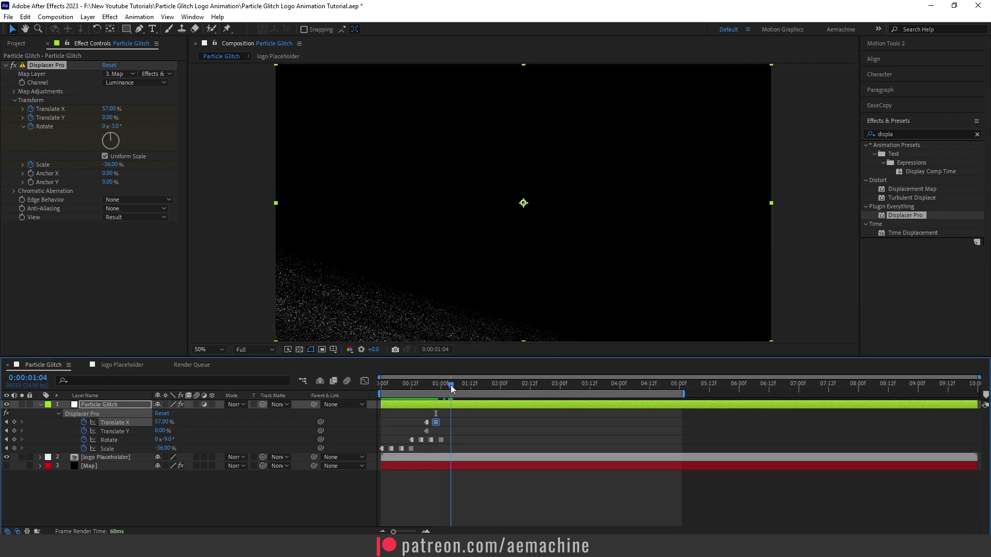
drag(107, 113, 81, 168)
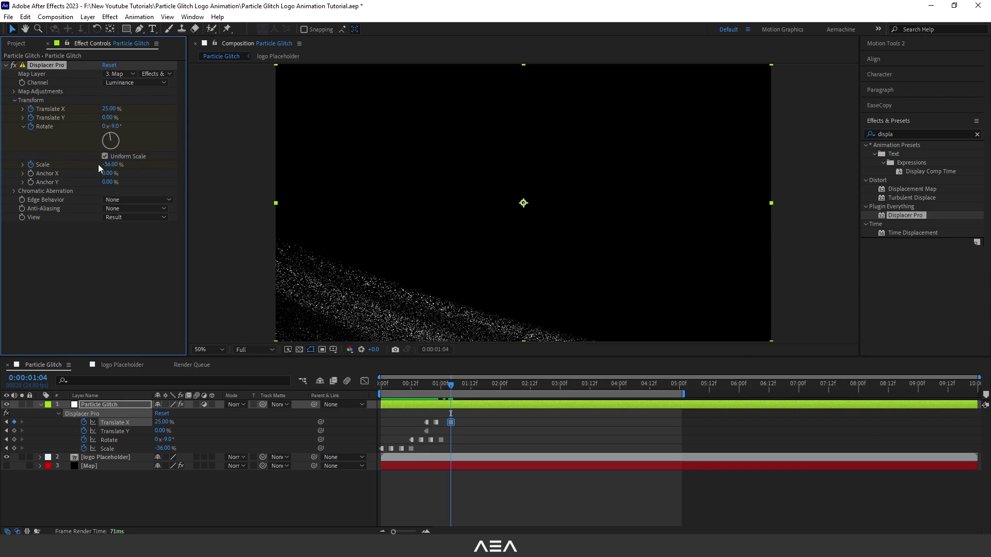
Add keyframes of 0% Scale and 0° Rotate at 0:00:01:04, and preview the glitch from frame 12
key(Return)
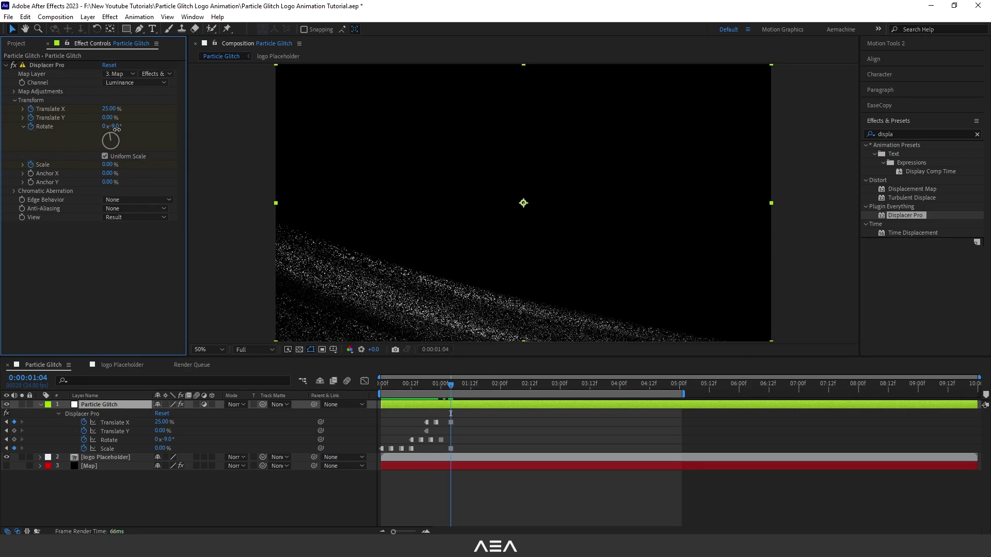
click(411, 386)
key(space)
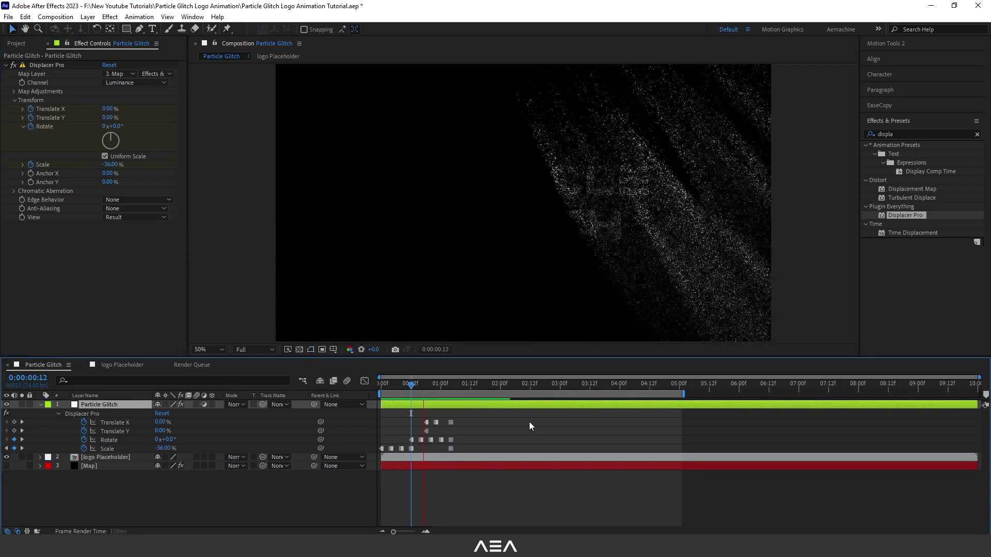
key(space)
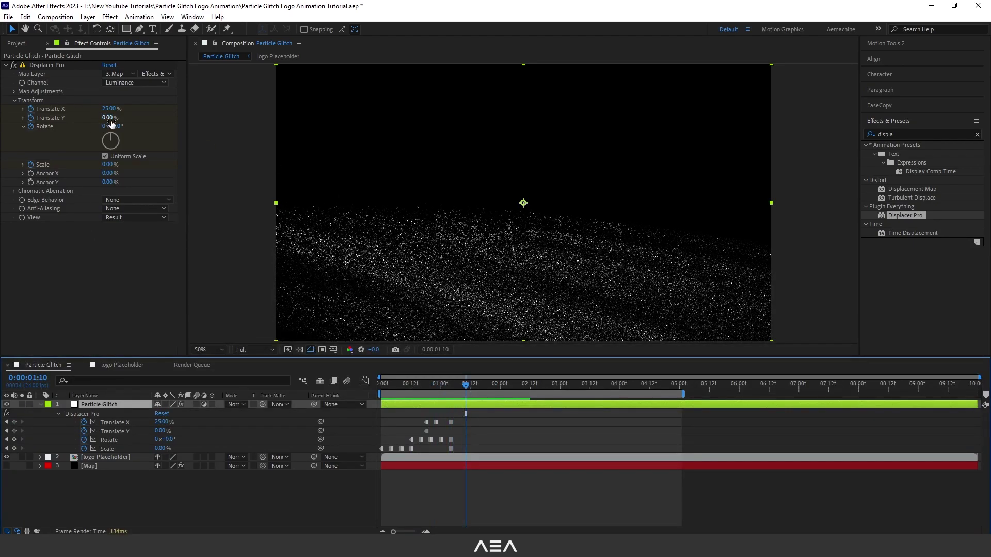
Keyframe Translate Y at 33% on 0:00:01:10, 129% on 0:00:01:13 and 31% on 0:00:01:17, with Translate X at 68% on 0:00:01:17
drag(110, 121, 123, 119)
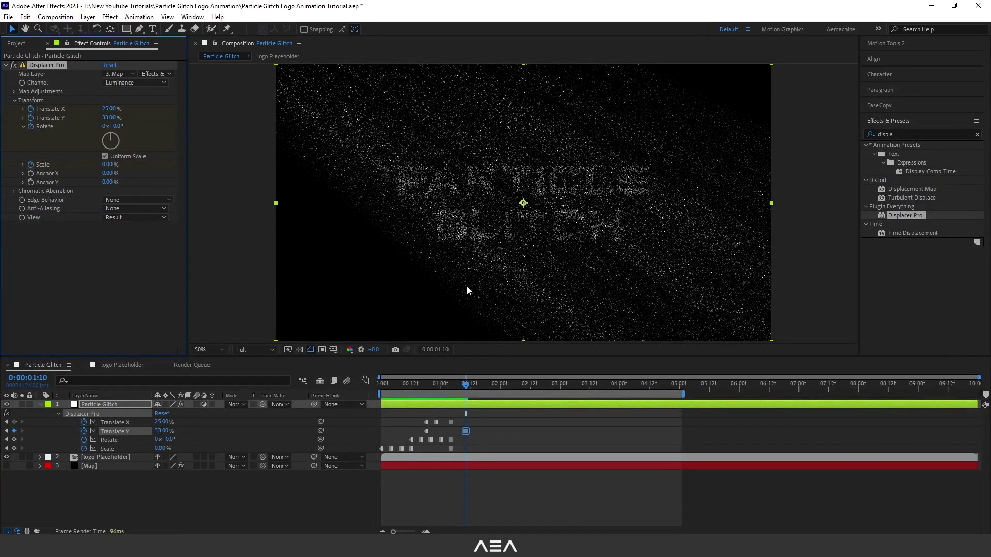
drag(467, 386, 473, 386)
drag(112, 117, 158, 108)
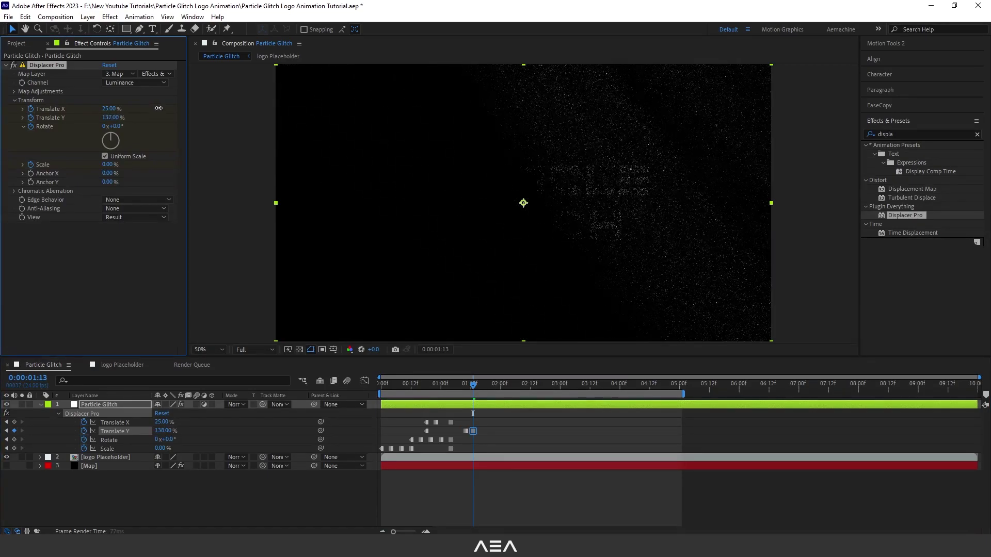
drag(473, 385, 483, 385)
drag(110, 118, 133, 110)
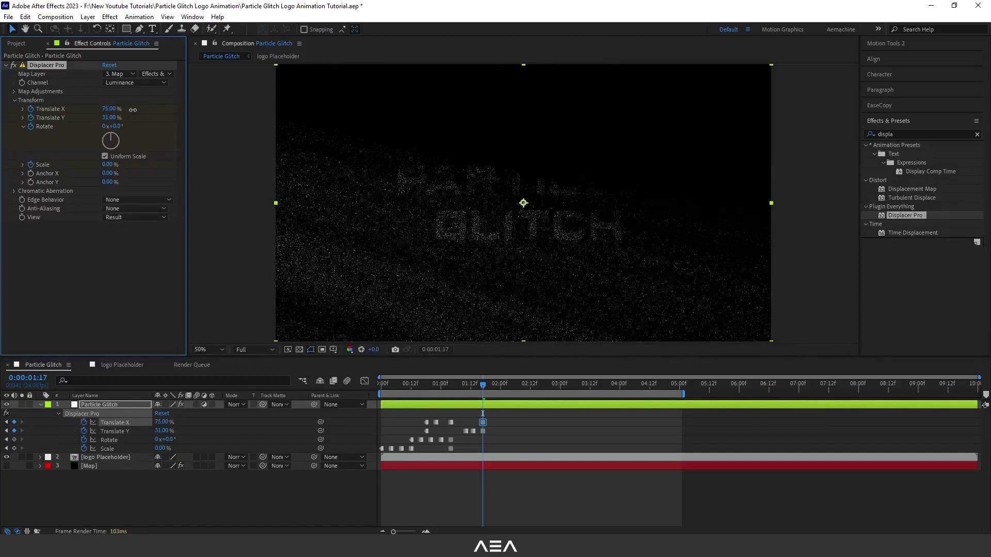
Add Rotate keyframes of 76° at 0:00:01:20, 96° at 0:00:02:00 and 109° at 0:00:02:04
drag(481, 388, 490, 384)
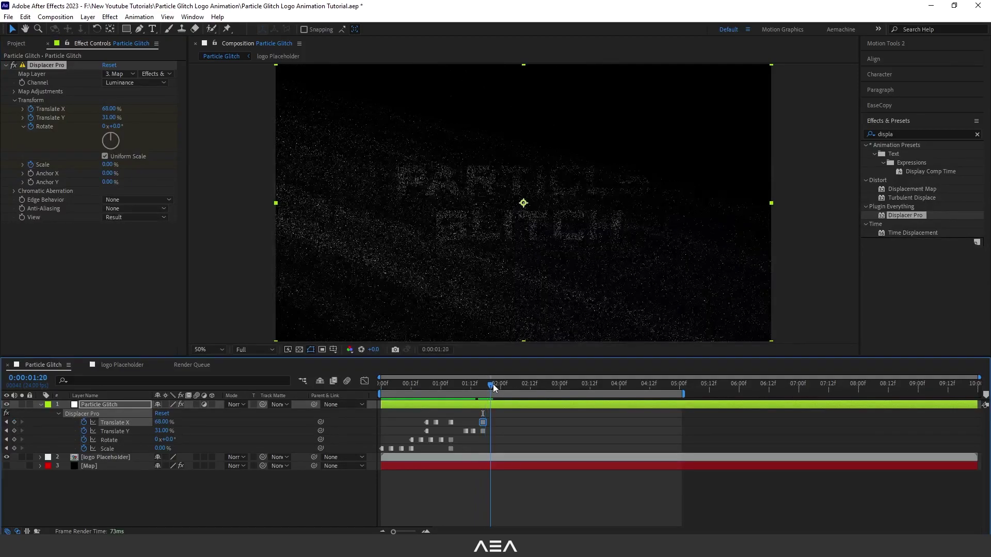
drag(111, 125, 151, 121)
drag(487, 385, 499, 385)
drag(124, 125, 129, 125)
key(Page_Down)
key(Page_Down)
key(Page_Down)
key(Page_Down)
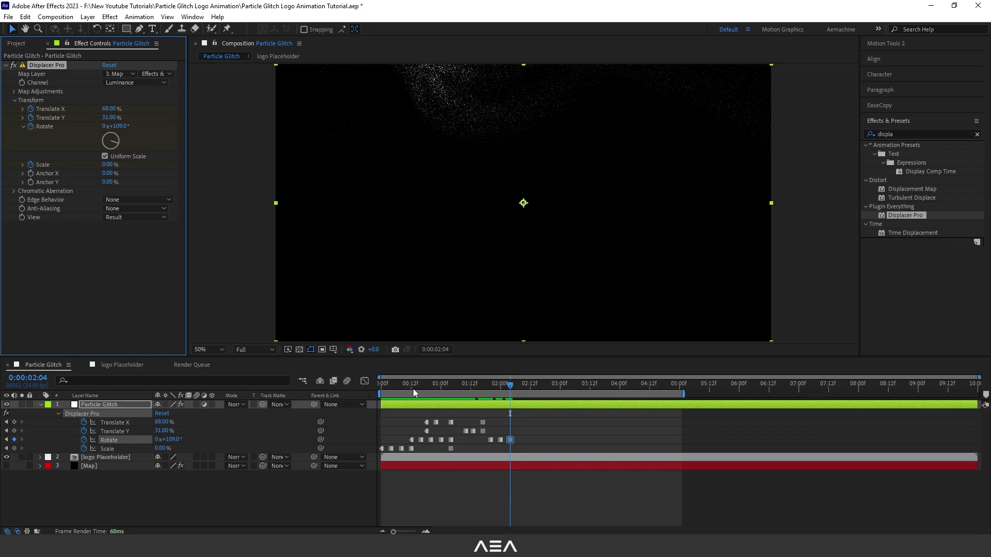
Preview the particle glitch animation from the first frame
key(space)
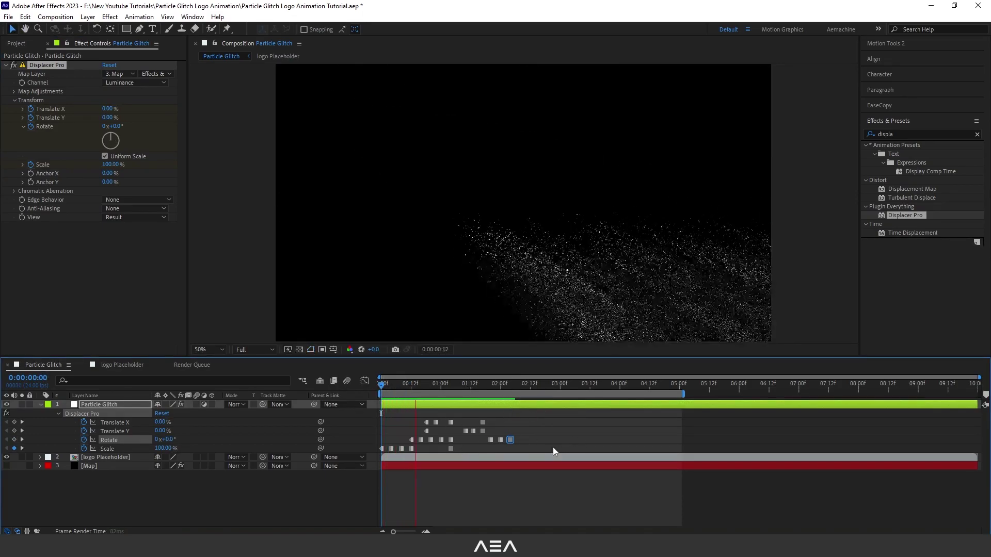
key(space)
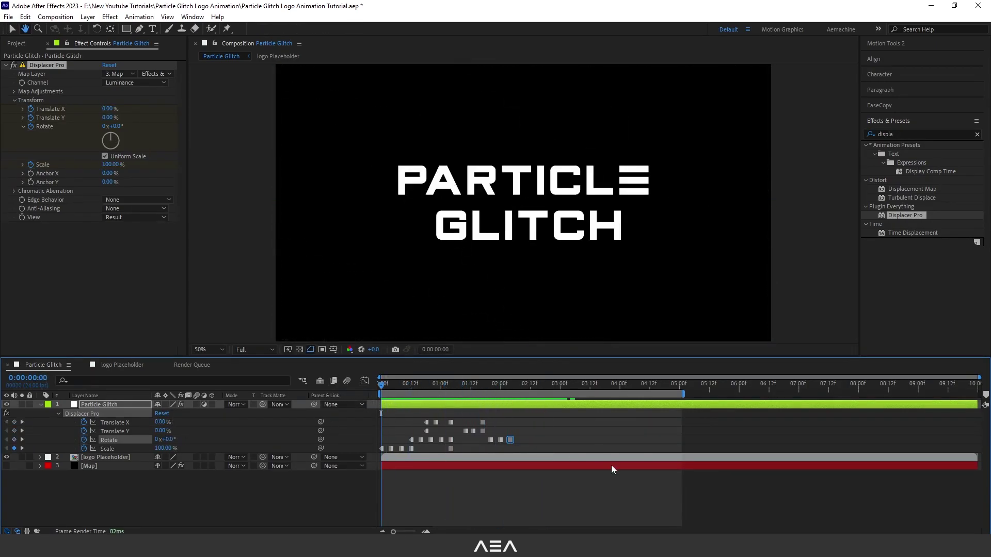
key(space)
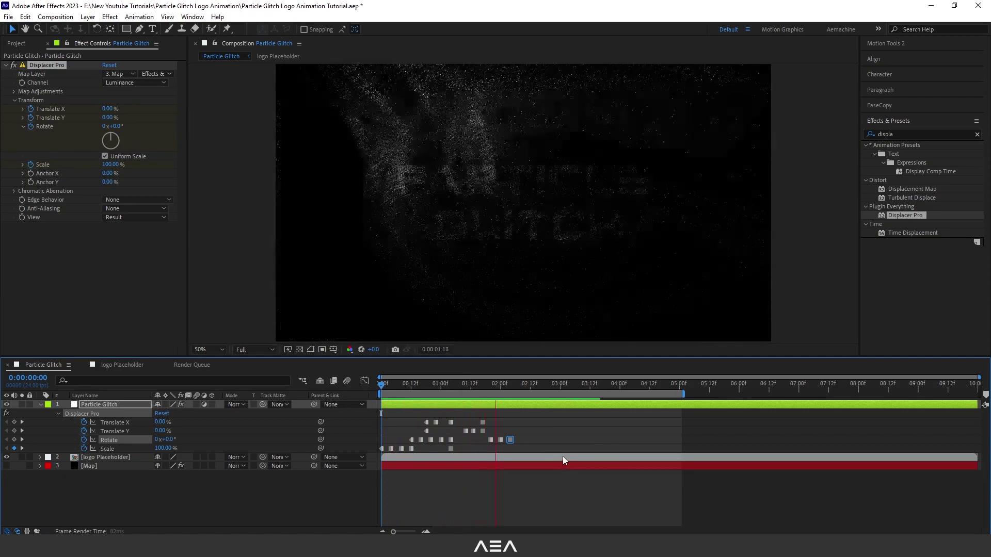
Add Displacer Pro Scale keyframes of 0% at 0:00:01:13 and 105% at 0:00:01:17
drag(446, 382, 473, 394)
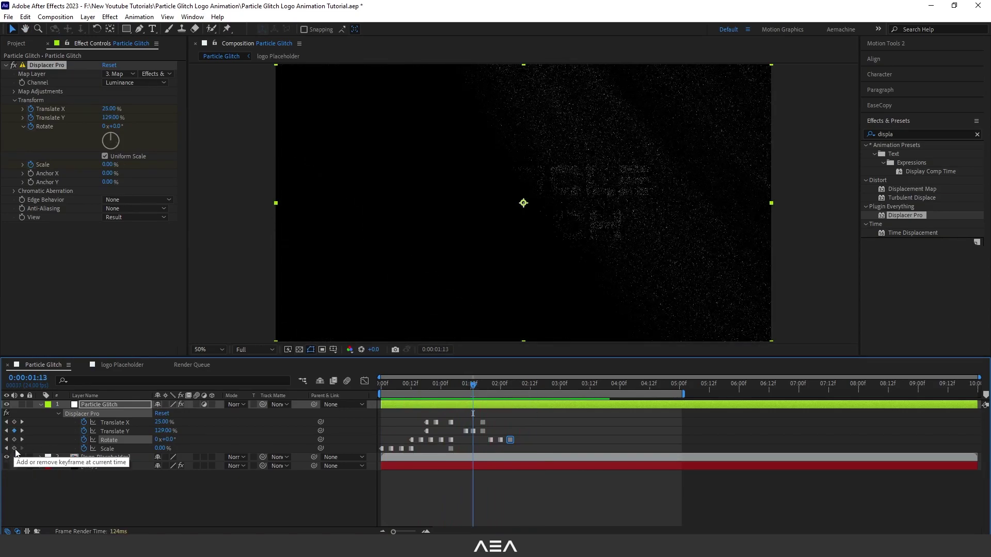
click(15, 448)
click(482, 385)
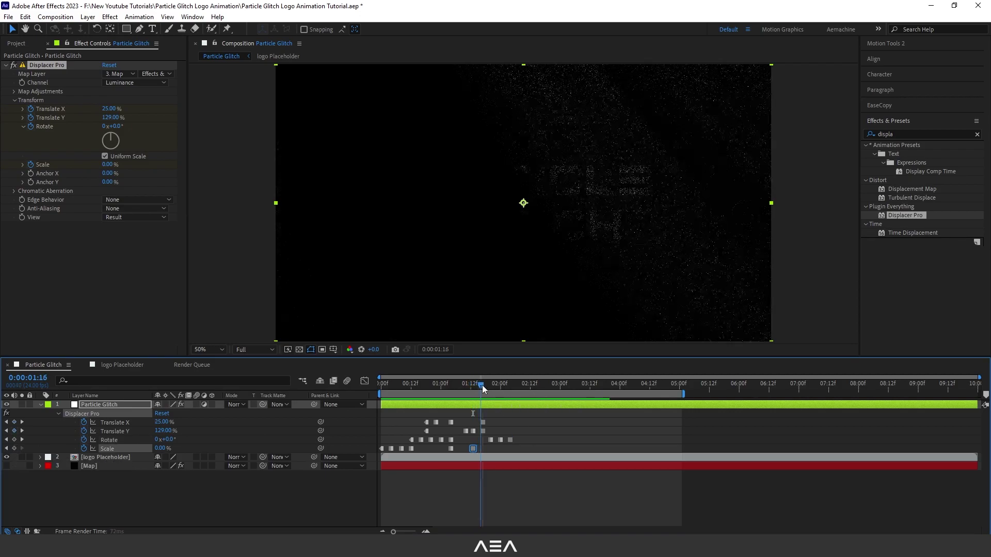
drag(161, 449, 209, 443)
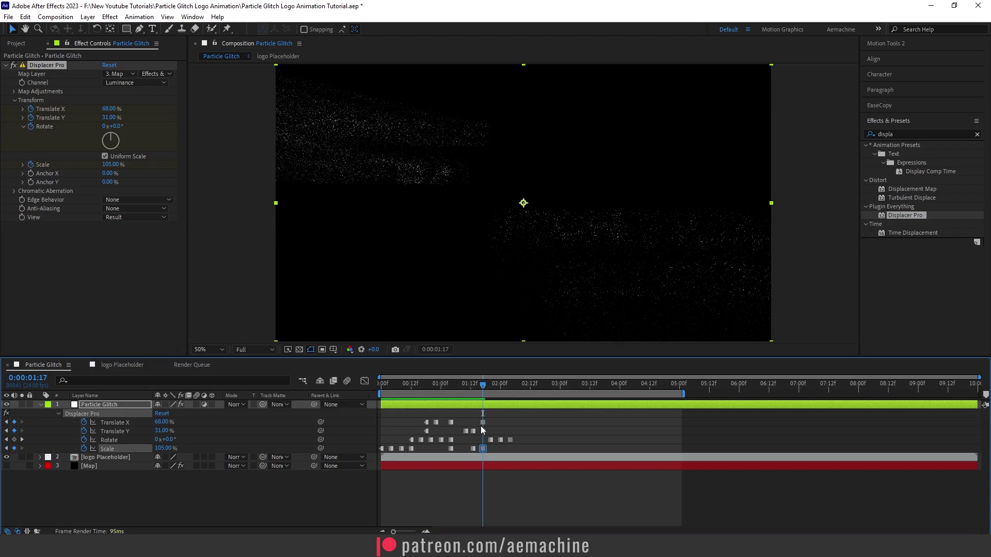
Add Displacer Pro Scale keyframes at 0:00:01:21 and 0:00:02:03, with 0% at 0:00:02:03
drag(485, 383, 490, 383)
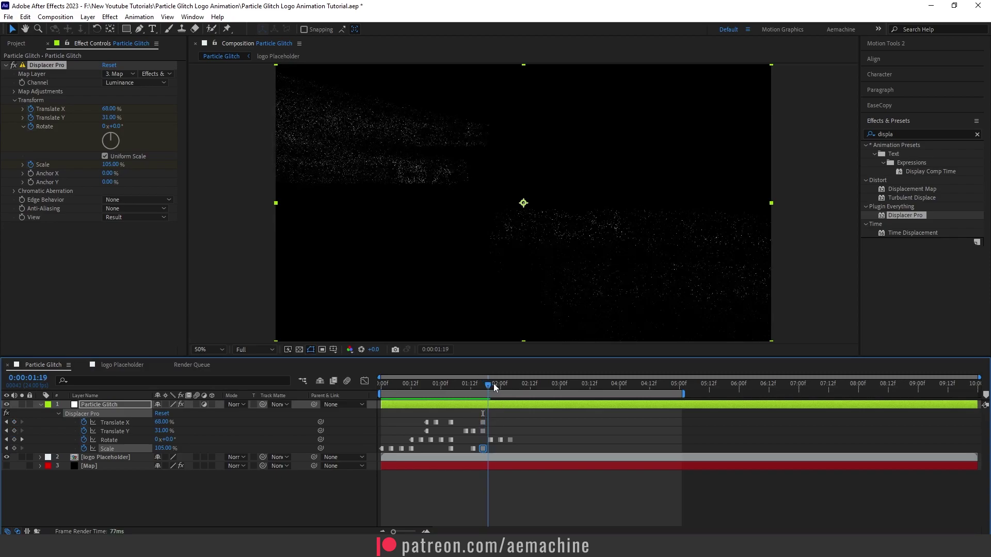
drag(176, 447, 116, 449)
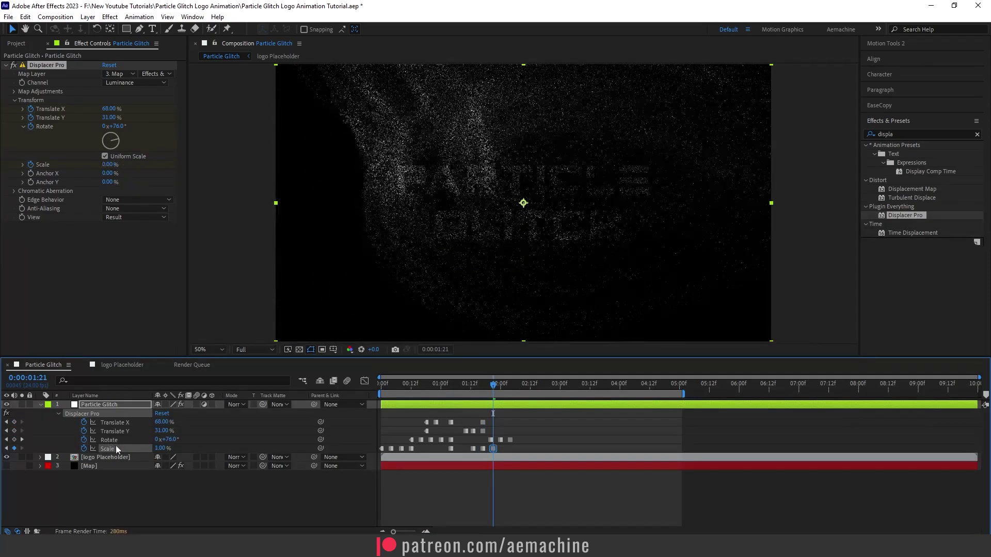
drag(494, 388, 508, 384)
click(160, 448)
text(0)
key(Return)
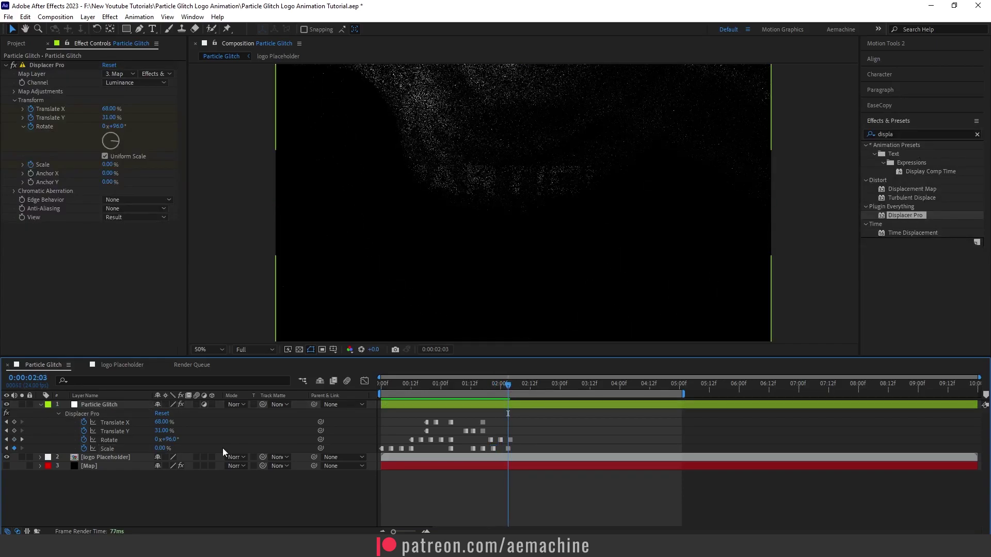
Keyframe Rotate at 0° and both Translate X and Translate Y at 0% on 0:00:02:07
mouse_move(160, 439)
mouse_down()
mouse_move(97, 432)
mouse_move(169, 440)
mouse_up()
key(space)
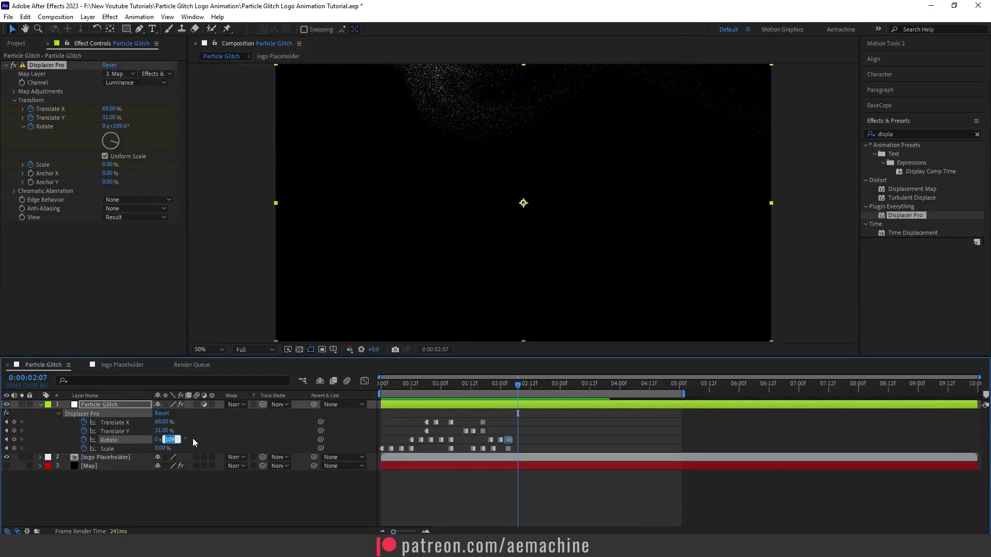
text(0)
key(Return)
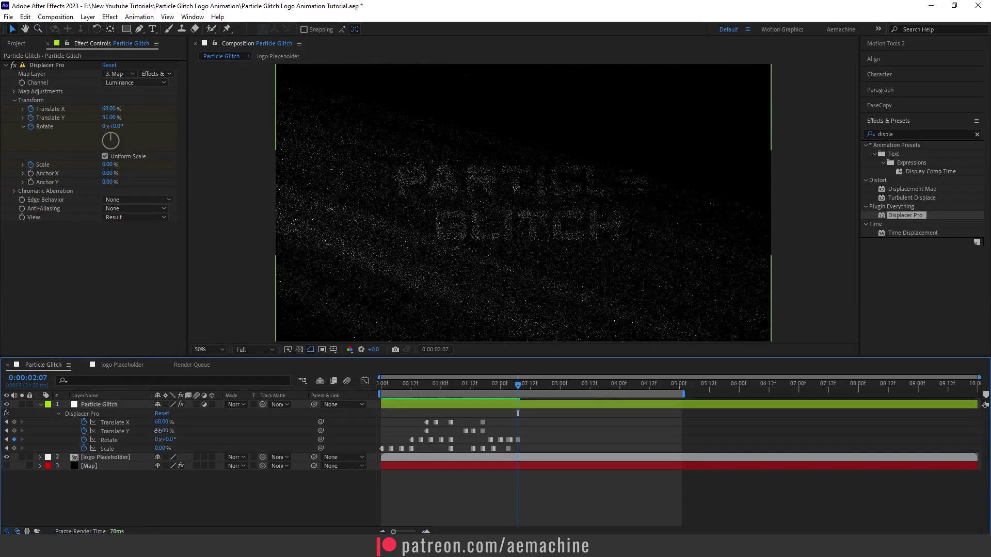
click(161, 422)
text(0)
key(Return)
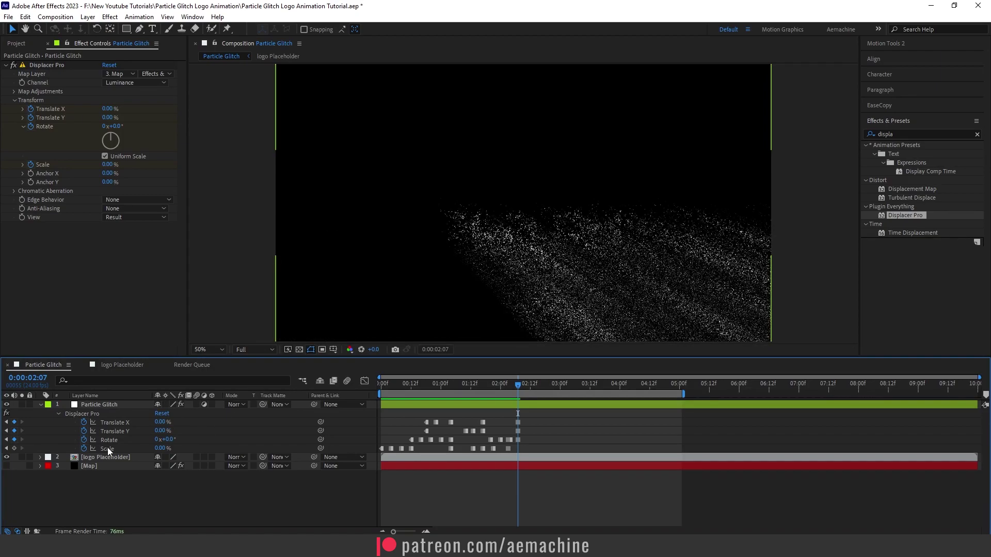
Add a Displacer Pro Scale keyframe of 100% at 0:00:02:07 to restore the undistorted logo
click(163, 448)
text(100)
key(Return)
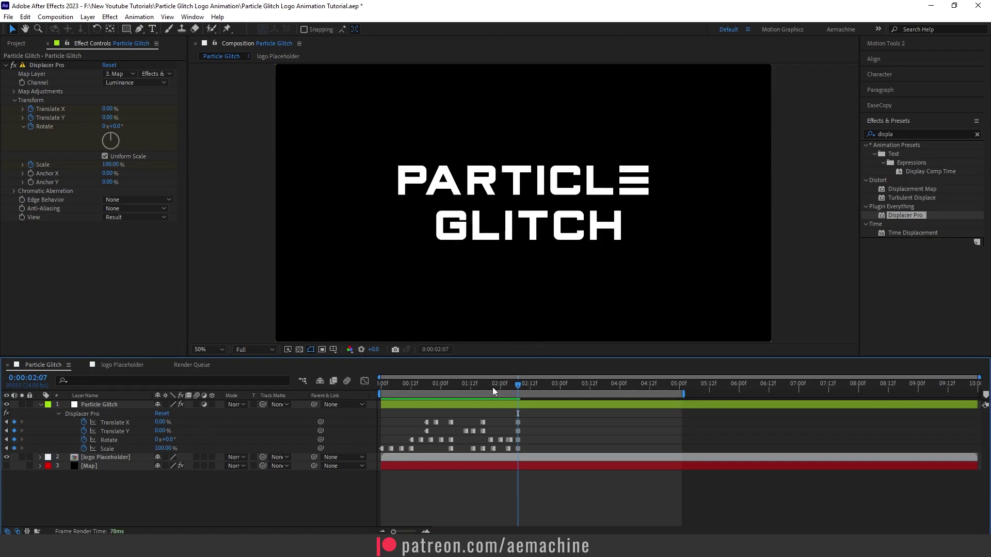
Stagger the final Translate X, Translate Y, Rotate and Scale keyframes so each property ends at a different time, and preview the glitch
mouse_move(518, 423)
mouse_down()
mouse_move(529, 431)
mouse_move(520, 439)
mouse_up()
mouse_move(518, 448)
mouse_down()
mouse_move(547, 453)
mouse_move(537, 448)
mouse_up()
click(466, 386)
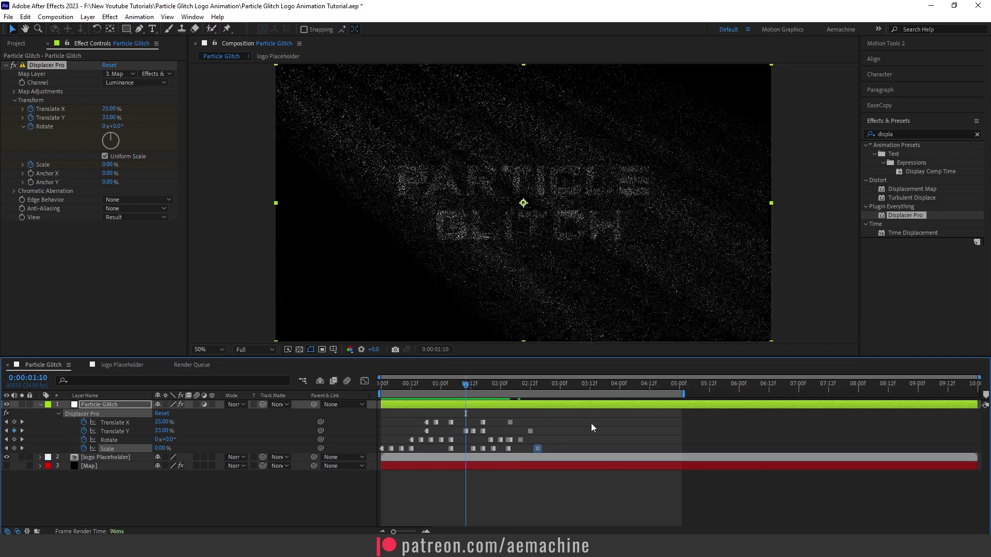
key(space)
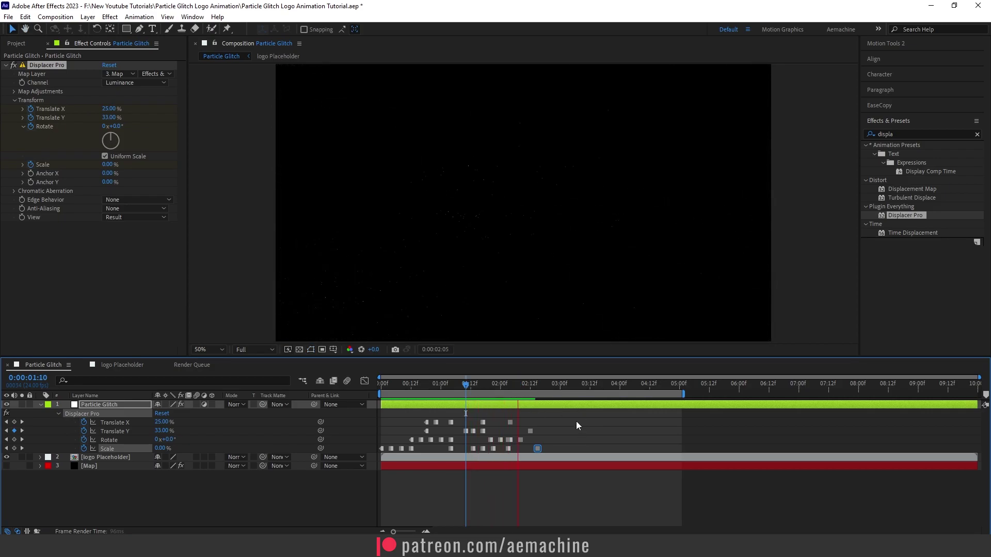
drag(541, 386, 311, 407)
key(space)
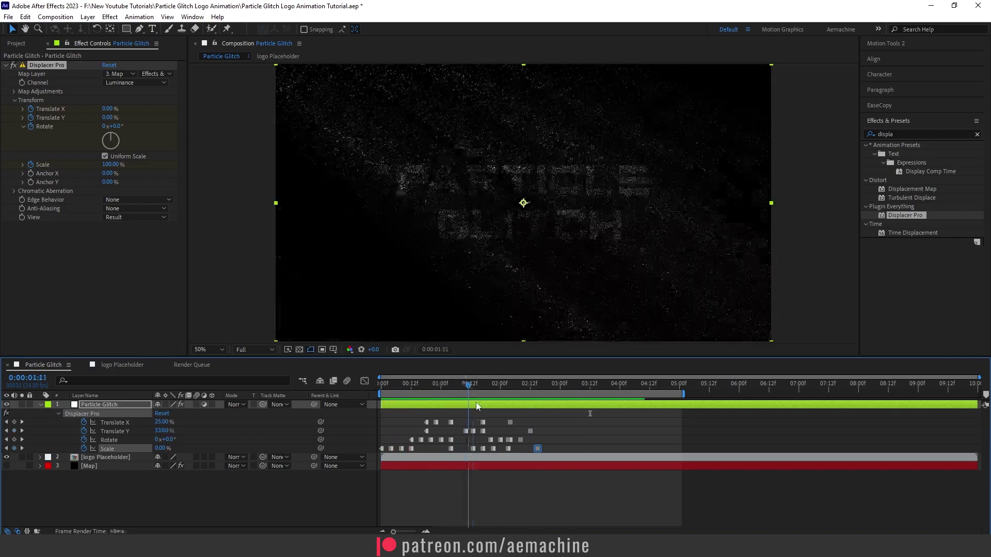
key(space)
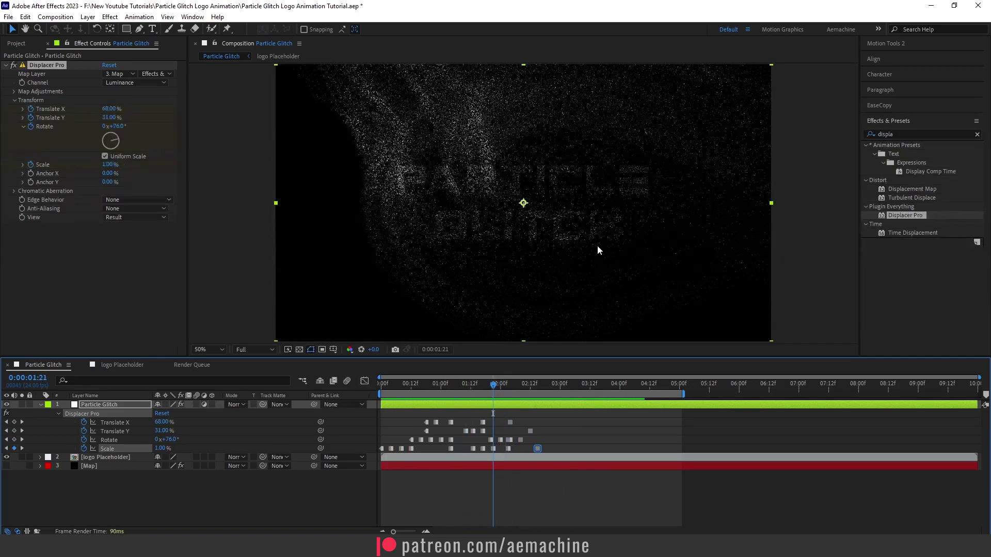
Set the Displacer Pro Chromatic Aberration multipliers to Red 1.50, Green 1.29 and Blue 1.60, and preview the coloured particles
click(14, 191)
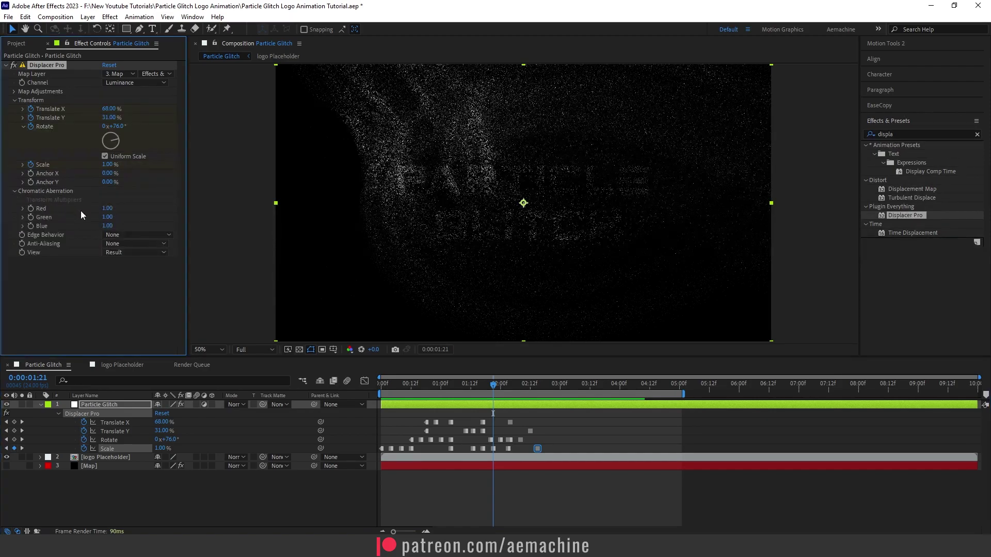
drag(107, 208, 140, 224)
mouse_move(493, 384)
mouse_down()
mouse_move(510, 386)
mouse_move(436, 394)
mouse_up()
key(space)
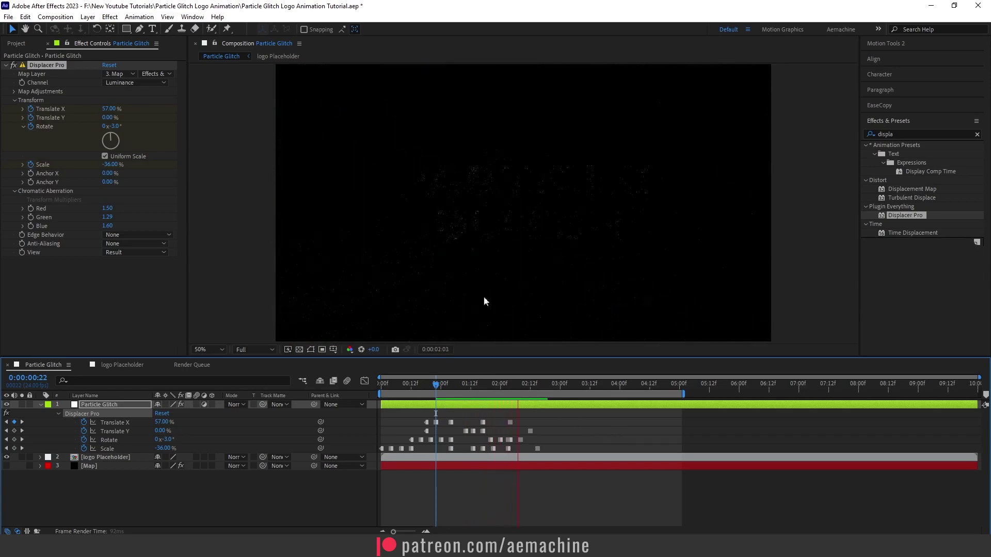
mouse_move(447, 391)
mouse_down()
mouse_move(475, 393)
mouse_move(464, 390)
mouse_up()
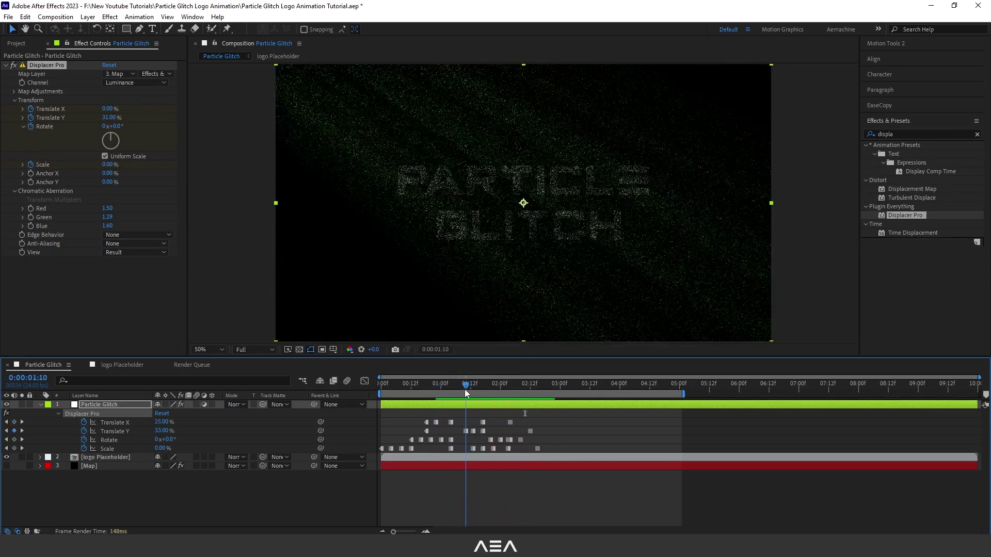
Collapse the Particle Glitch layer's properties and add a new adjustment layer named Tint above it
click(40, 405)
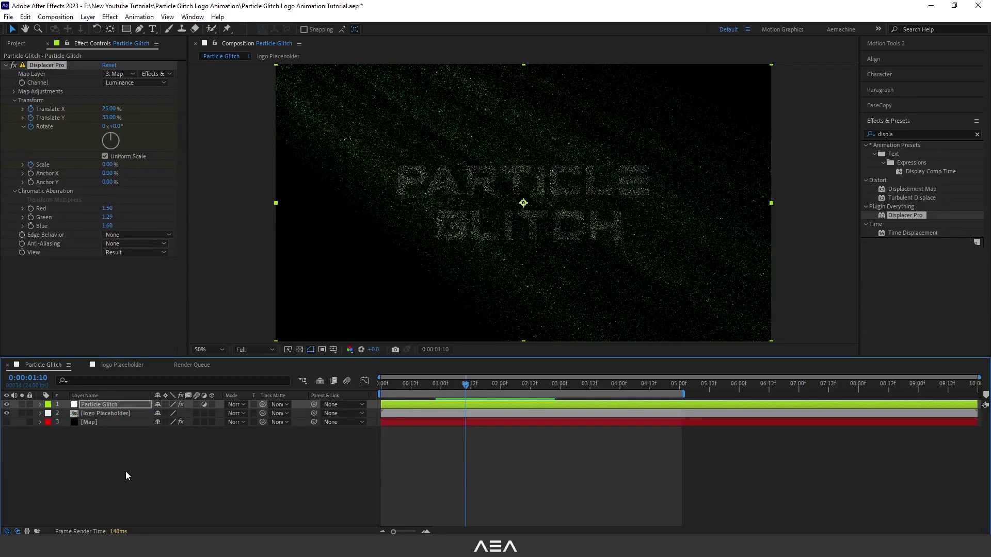
right_click(126, 472)
mouse_move(191, 351)
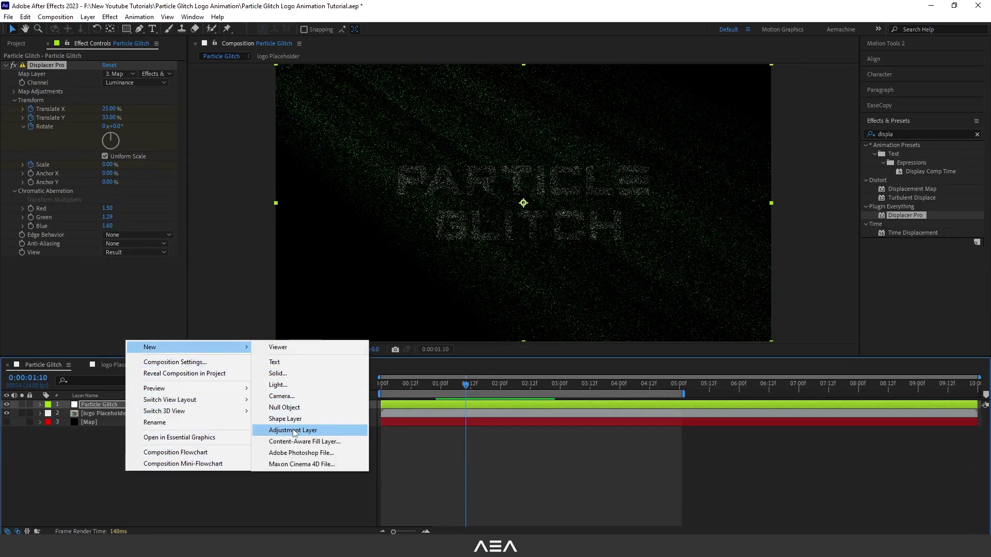
click(290, 430)
key(Return)
text(Tint)
key(Return)
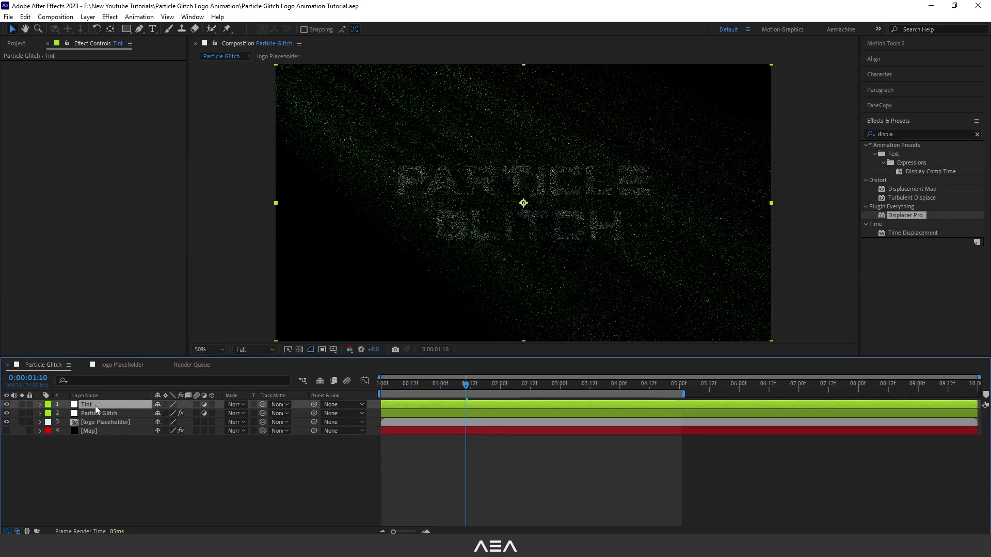
Apply the Tint effect to the Tint layer and trim the layer to a short clip around 0:00:01:10
click(915, 135)
text(tint)
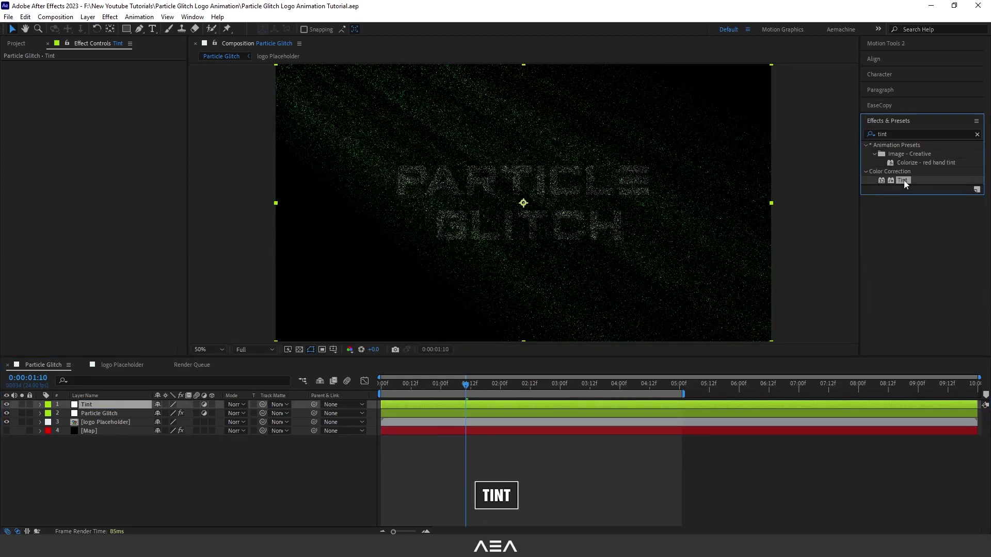
double_click(902, 180)
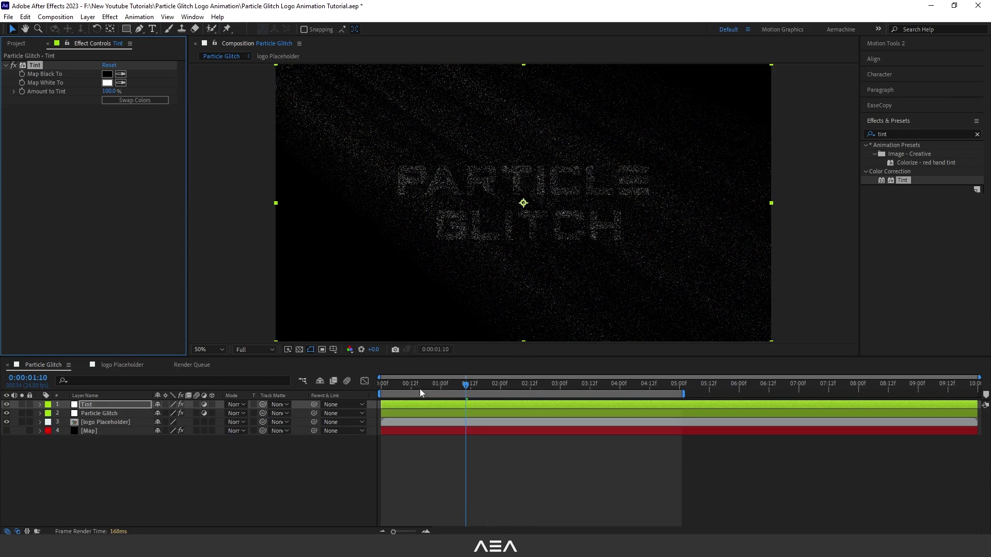
drag(381, 405, 453, 409)
drag(975, 406, 475, 429)
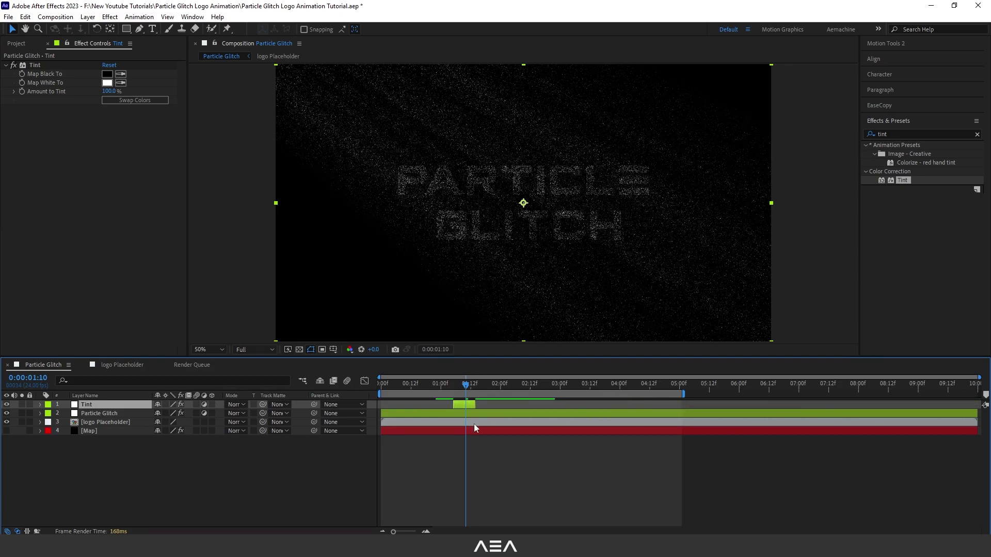
Duplicate the short Tint clip three times and place the copies at about 0.5, 2.4 and 3.1 seconds
drag(448, 387, 568, 417)
key(ctrl+d)
key(ctrl+d)
click(393, 386)
key(ctrl+d)
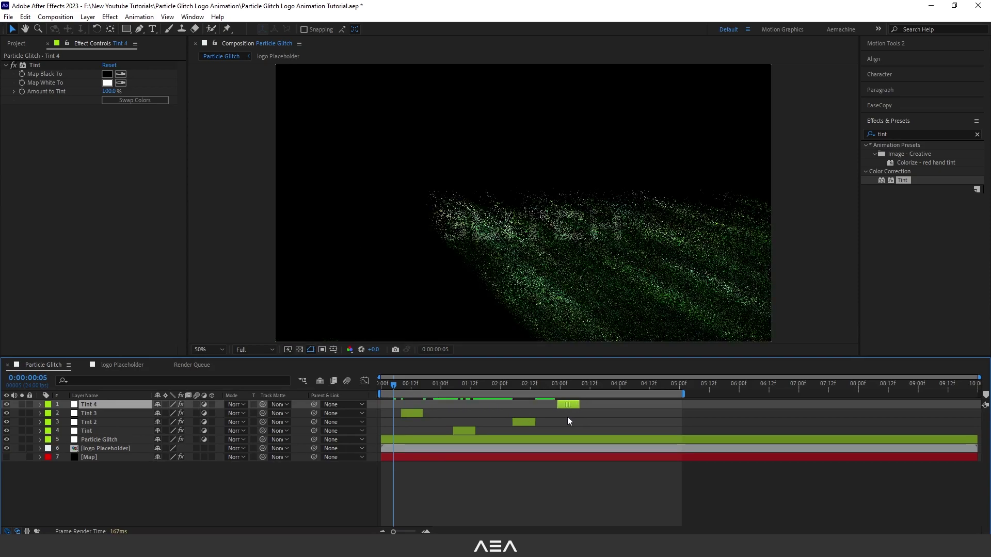
Play the animation from the start to check where the tint clips remove the colour
drag(429, 387, 370, 394)
key(space)
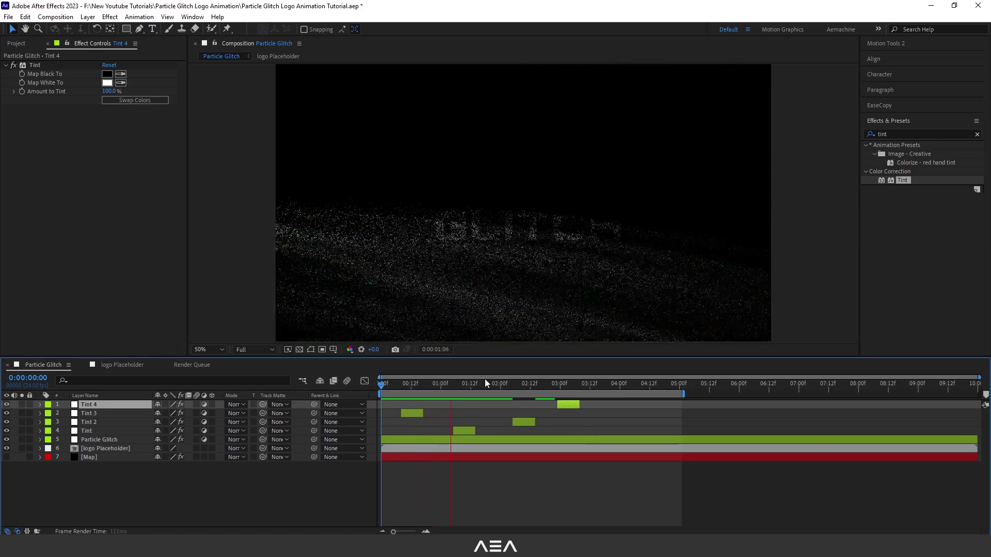
key(space)
mouse_move(413, 387)
mouse_down()
mouse_move(444, 389)
mouse_move(431, 390)
mouse_up()
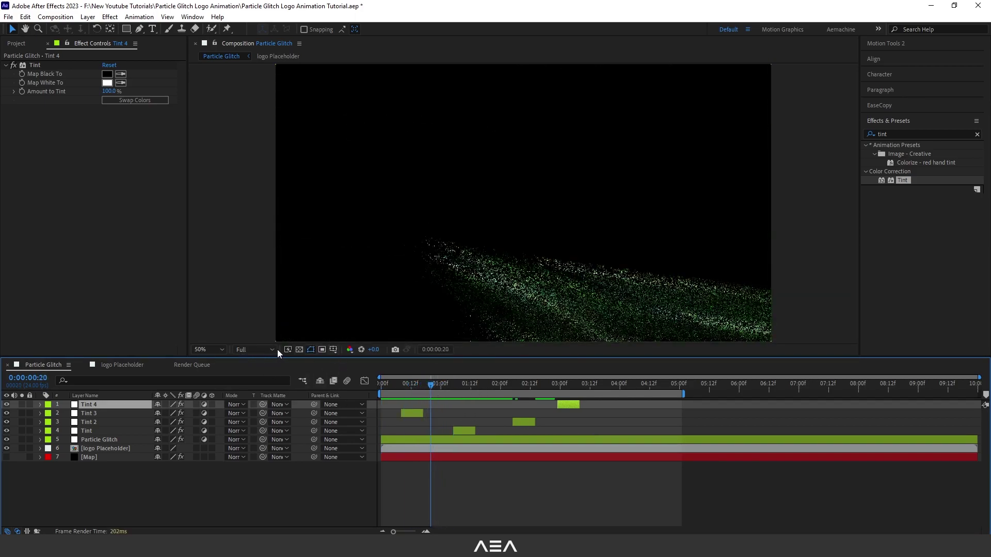
Test the preview at Half resolution, restore Full resolution, and play the animation from the start
click(265, 350)
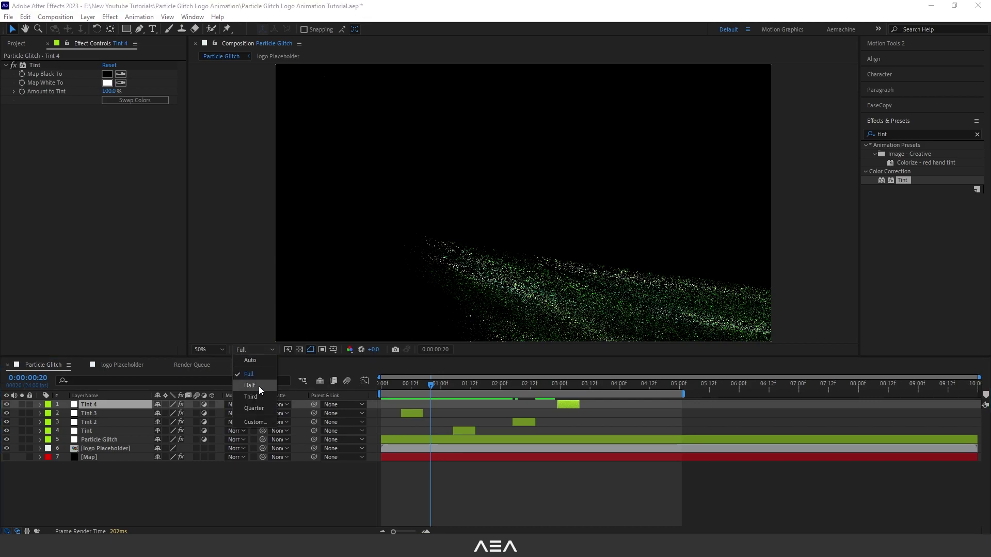
click(260, 389)
drag(426, 386, 380, 395)
click(244, 350)
click(250, 376)
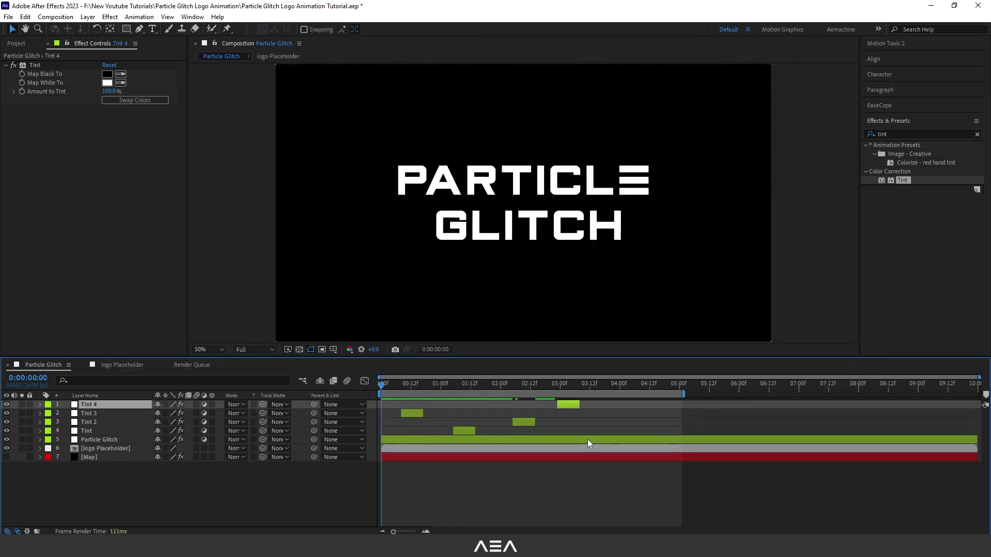
key(space)
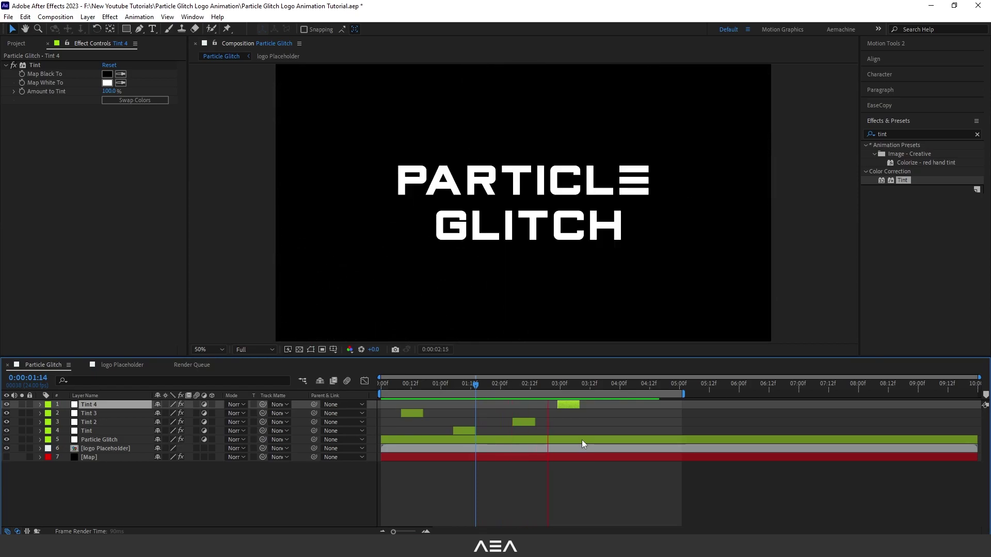
drag(470, 393, 414, 403)
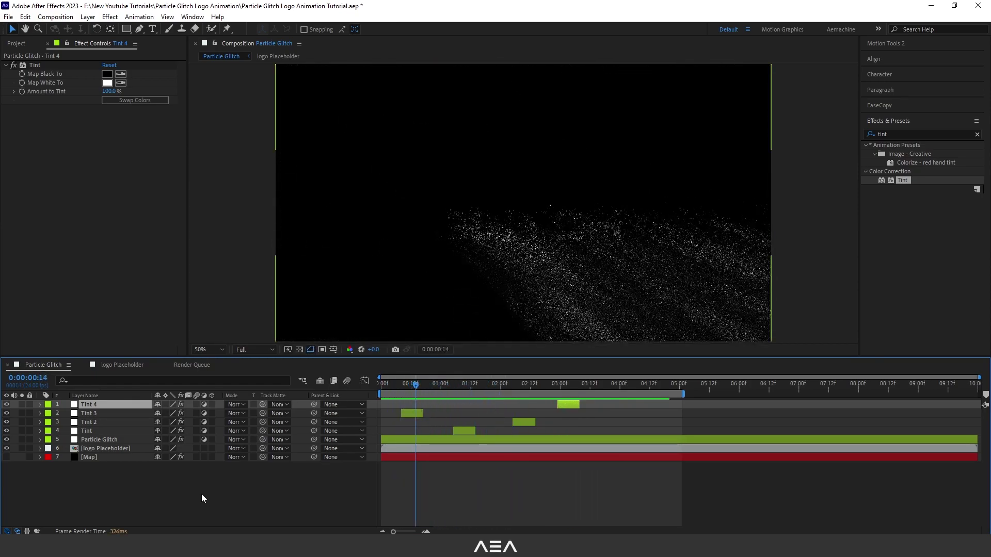
Add a new adjustment layer named Displace above the tint clips
right_click(105, 482)
mouse_move(159, 358)
click(271, 441)
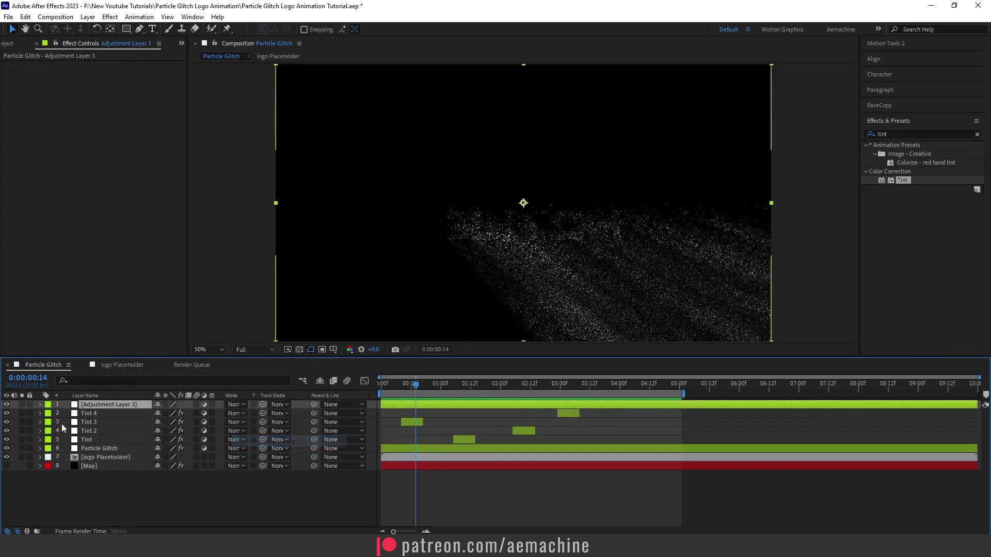
key(Return)
text(Displace)
key(Return)
Apply the Displacement Map effect to the Displace layer and preview the animation
double_click(909, 134)
text(displace)
double_click(918, 153)
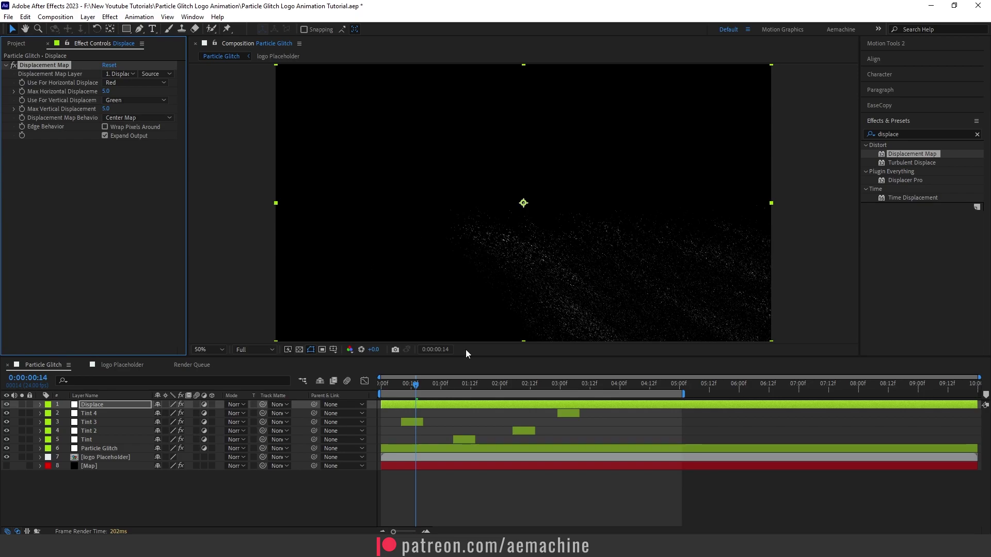
click(132, 406)
key(space)
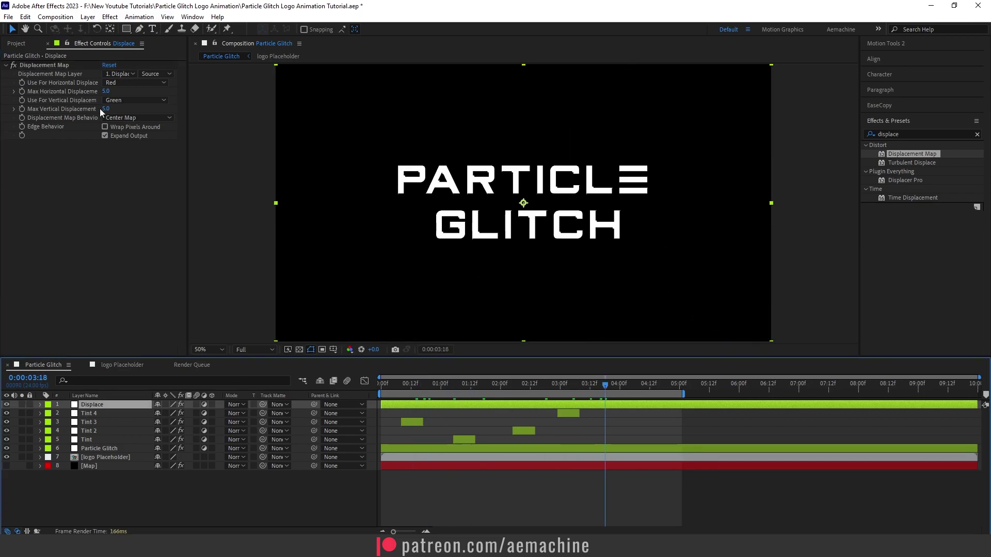
Set the Displacement Map to use the Map layer with Effects & Masks, and Luminance for both horizontal and vertical displacement
click(26, 67)
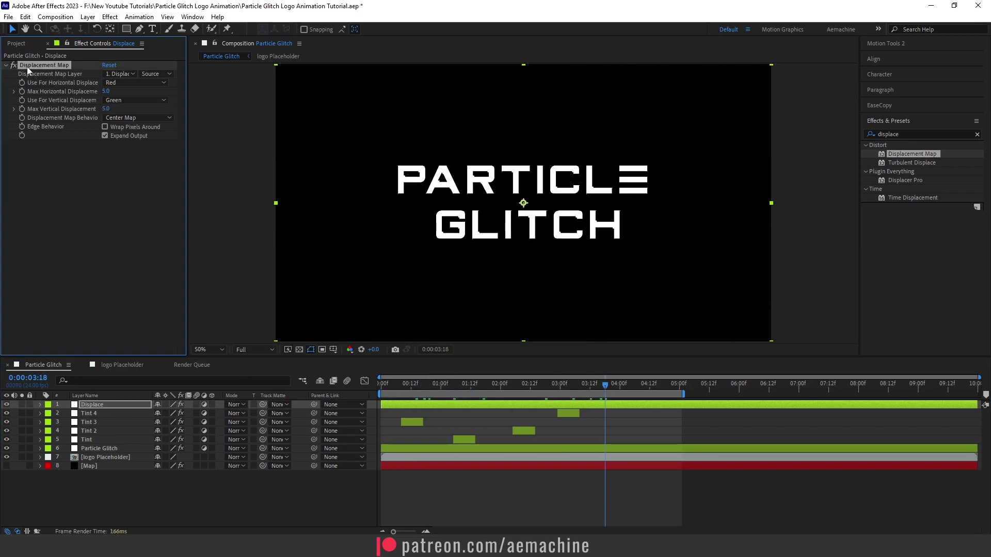
click(109, 75)
click(130, 184)
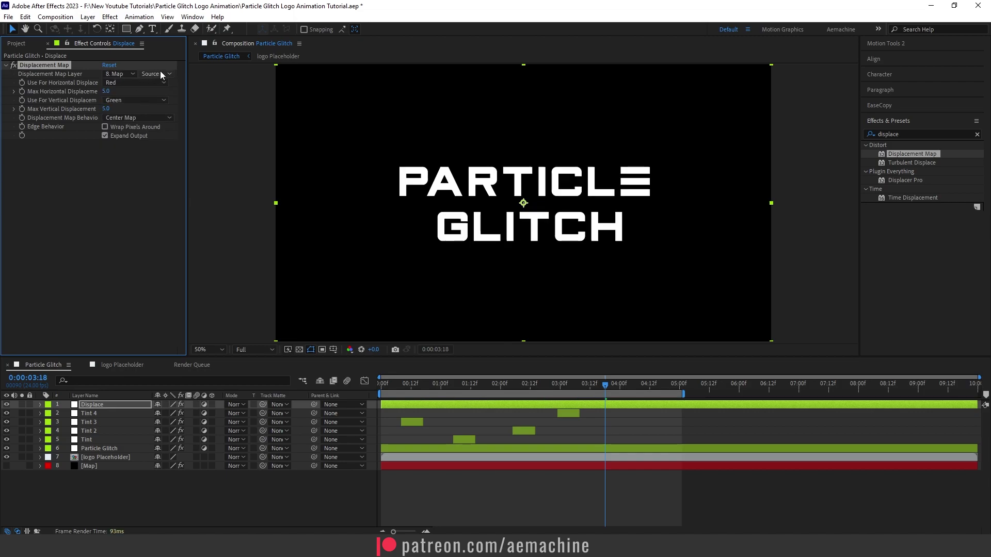
click(161, 73)
click(166, 109)
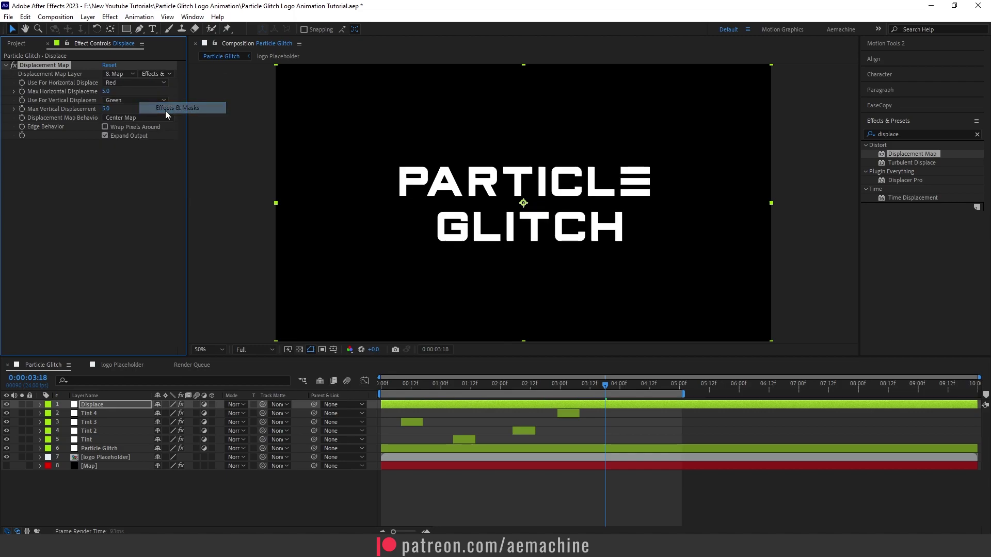
click(123, 84)
click(158, 140)
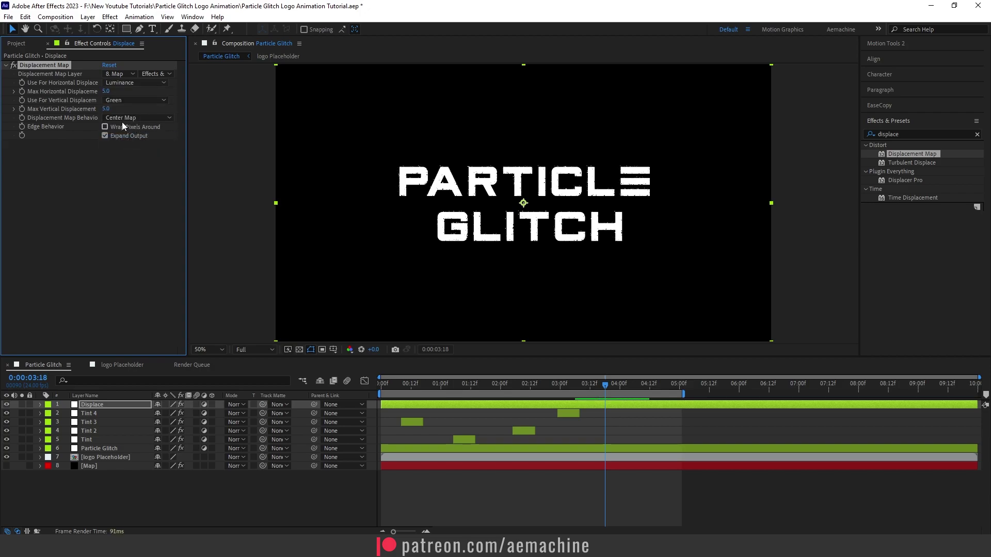
click(124, 101)
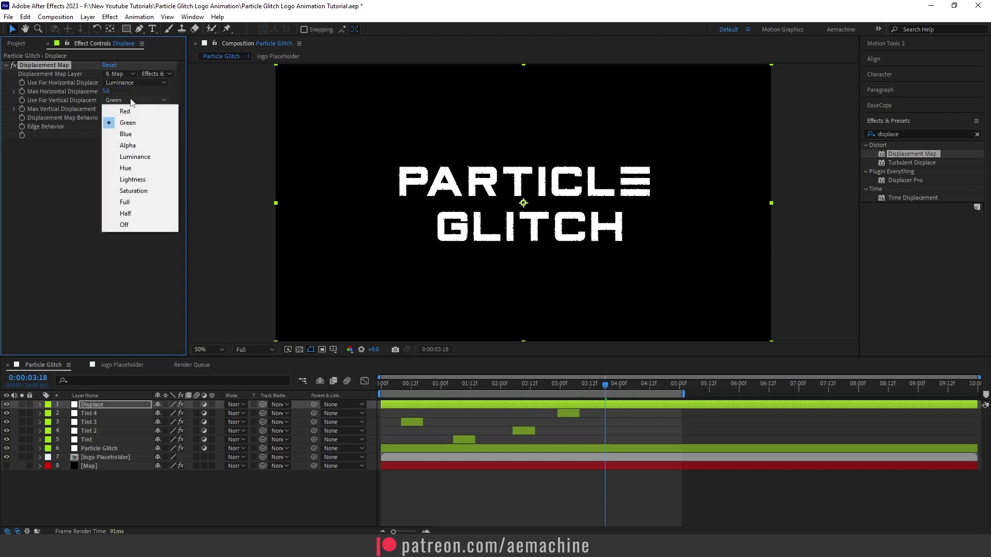
click(142, 161)
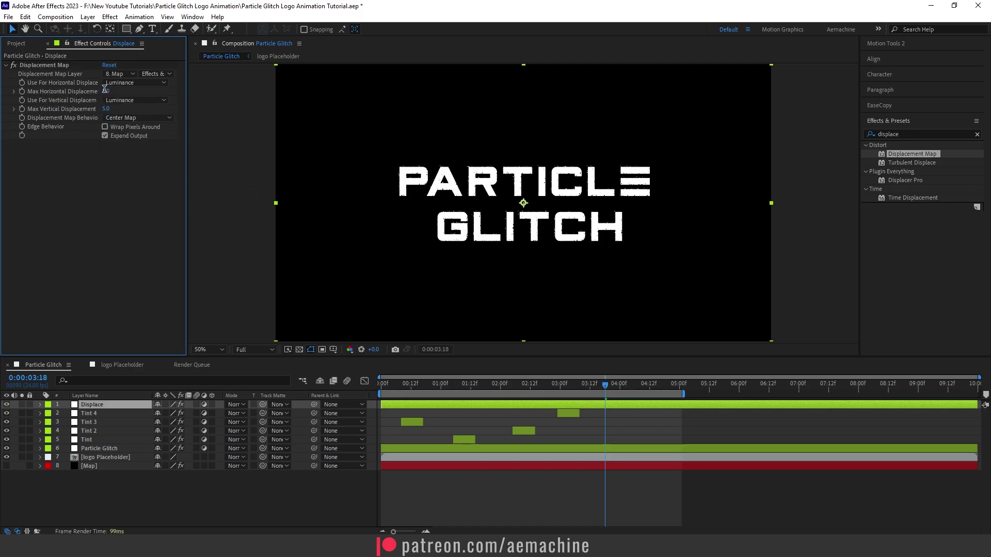
Set the Displace layer's Max Horizontal Displacement to -10 and Max Vertical Displacement to 10
text(-100)
key(Return)
click(105, 109)
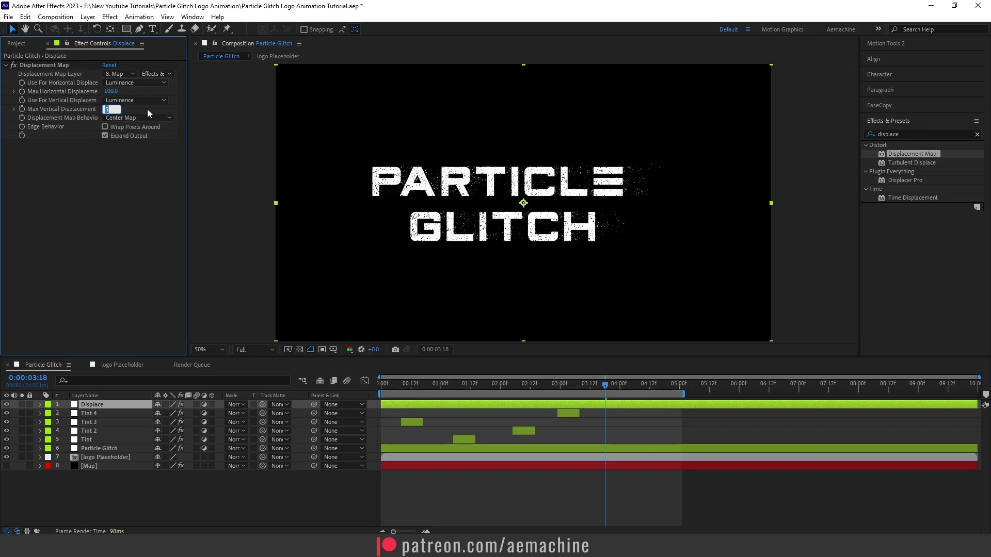
text(10)
click(112, 91)
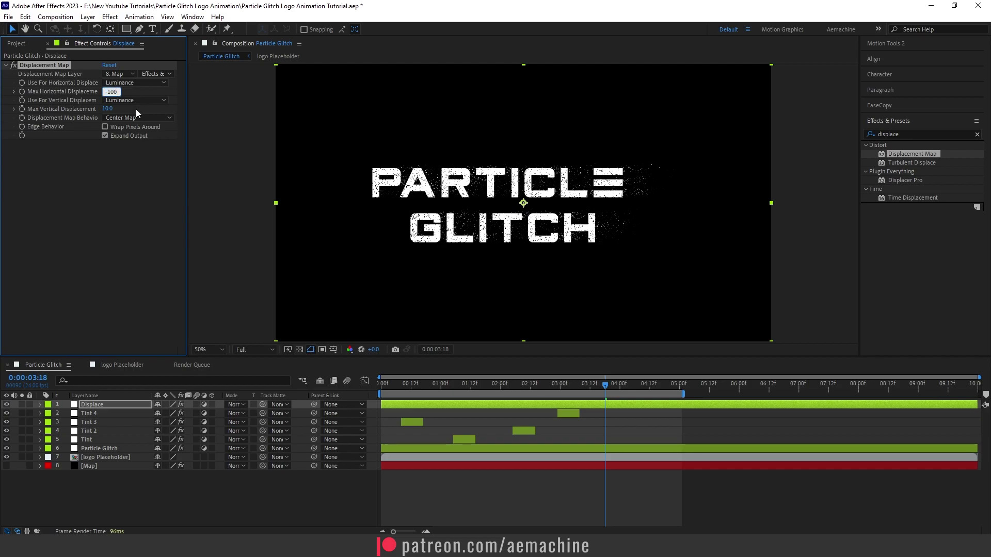
click(125, 174)
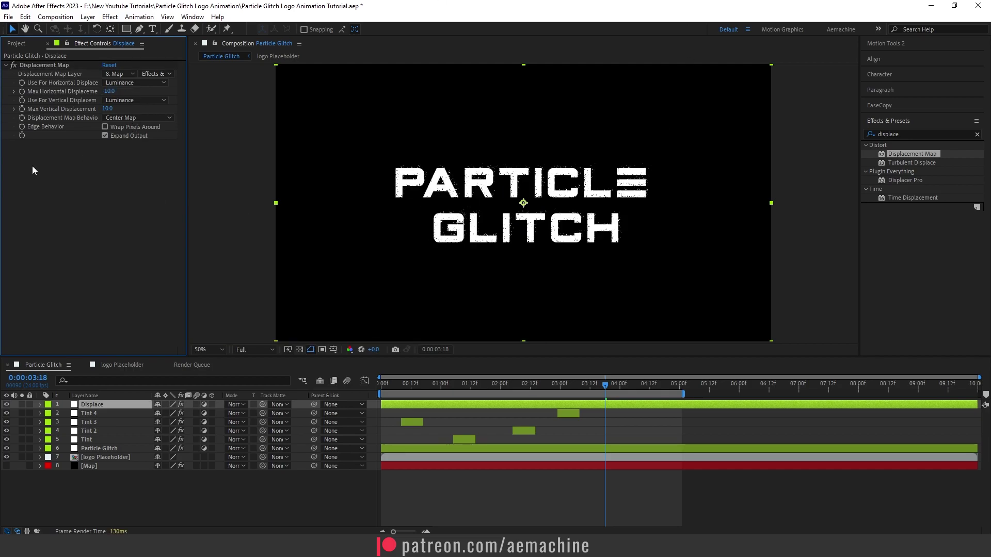
Duplicate the Displace layer and set the copy's Max Horizontal Displacement to -20 and Max Vertical Displacement to 20
click(95, 407)
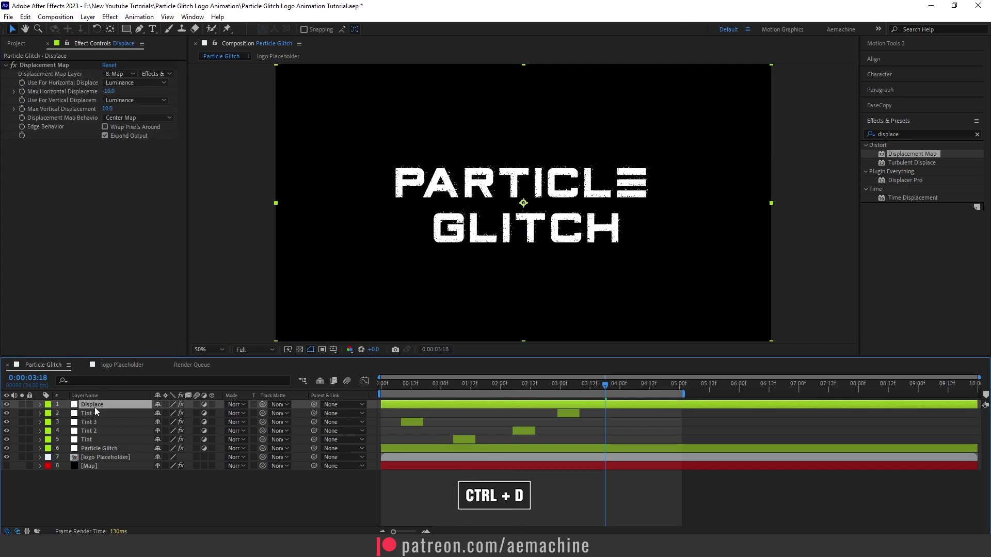
key(ctrl+d)
click(109, 91)
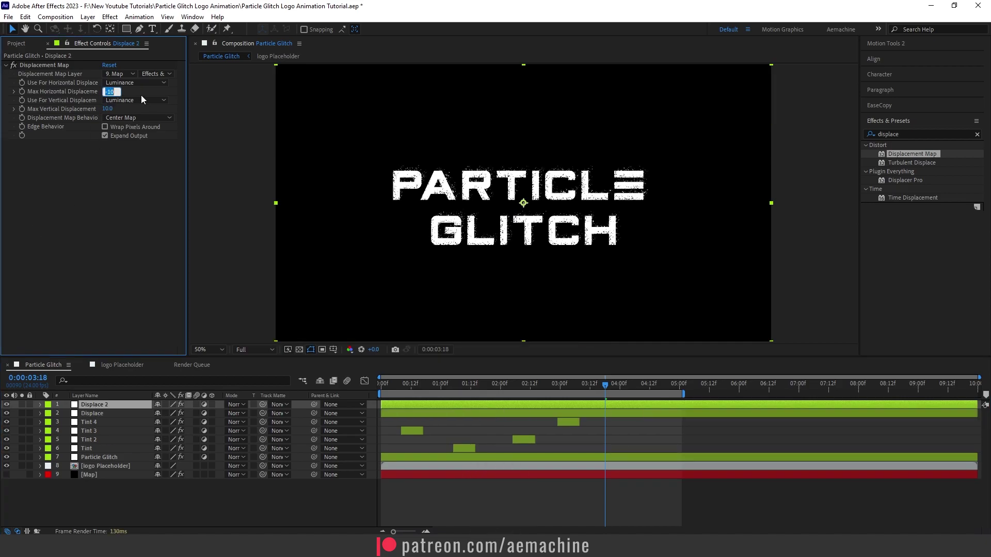
text(-20)
key(Return)
click(108, 109)
text(20)
key(Return)
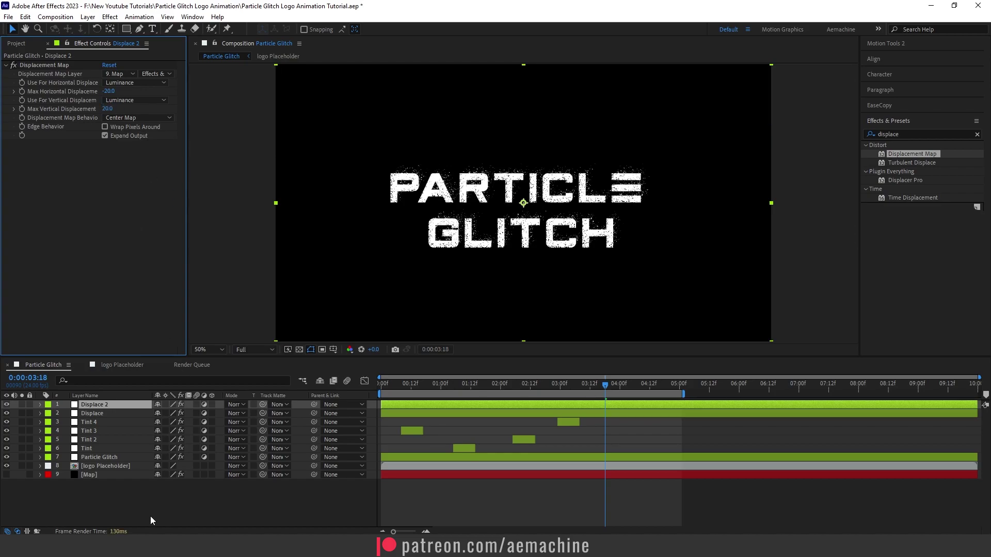
Duplicate the Displace 2 layer and set the copy's Max Horizontal Displacement to -30 and Max Vertical Displacement to 30
click(148, 515)
click(108, 408)
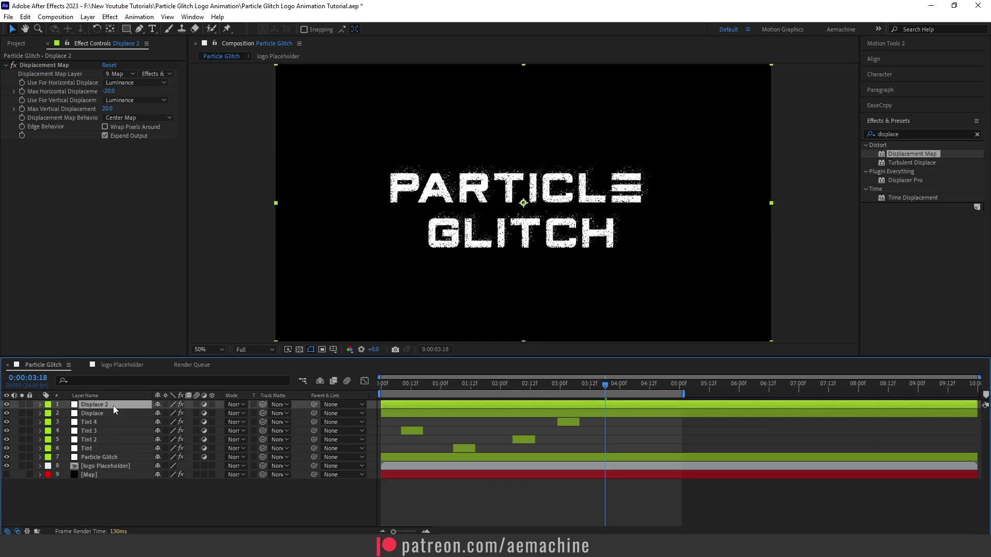
key(ctrl+d)
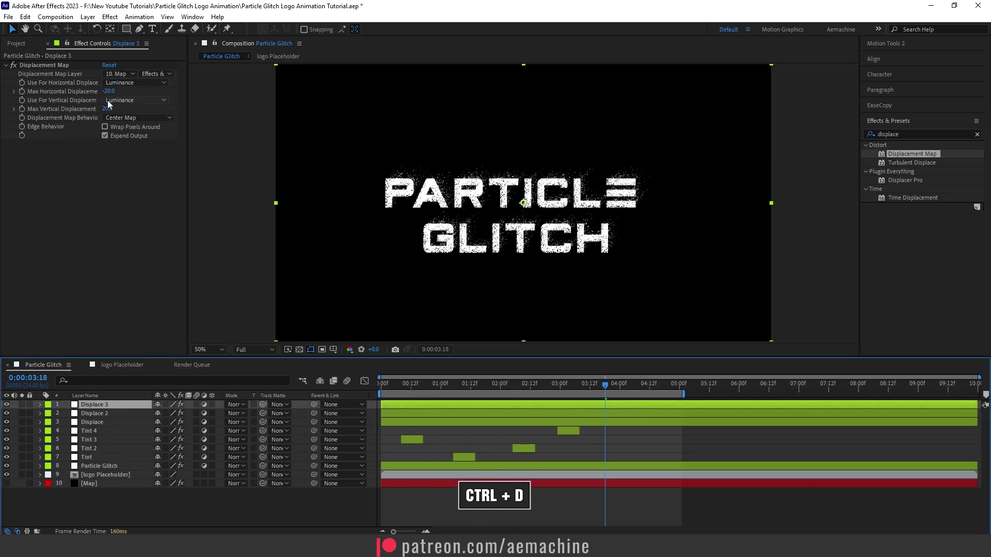
click(110, 91)
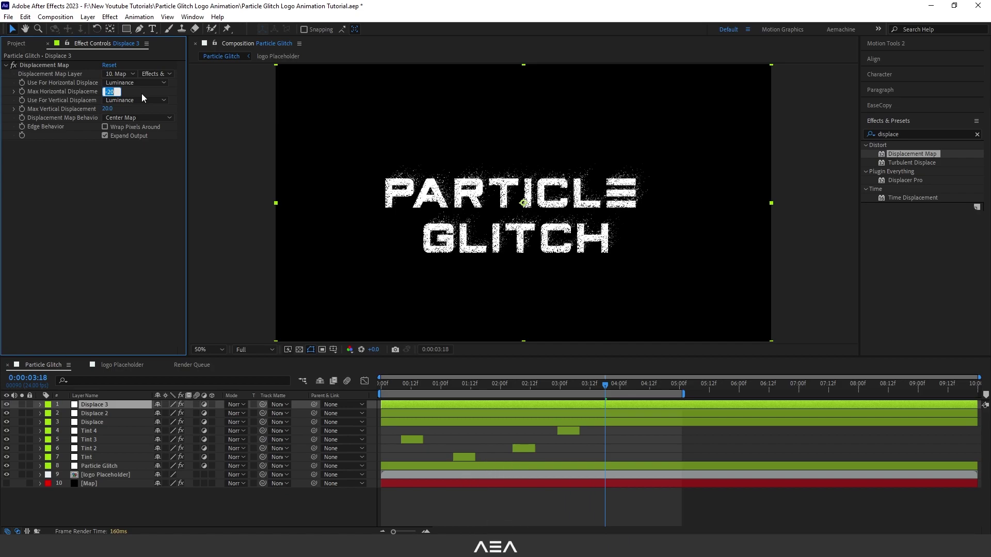
text(-30)
key(Return)
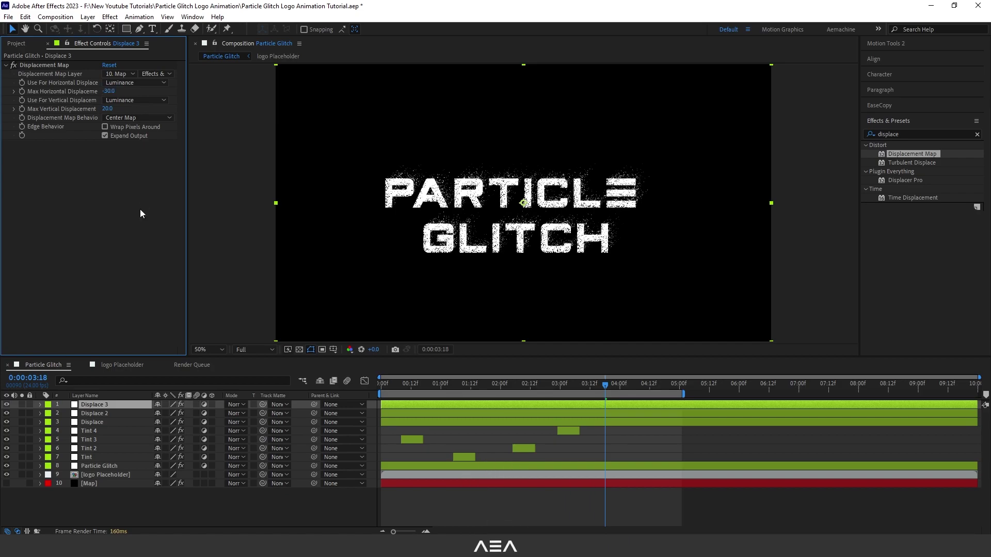
click(106, 110)
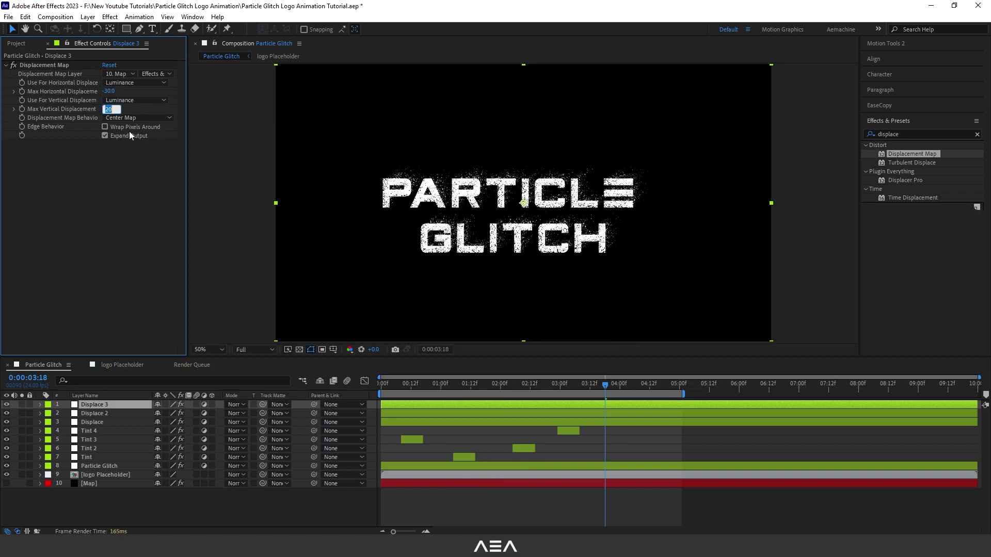
text(30)
key(Return)
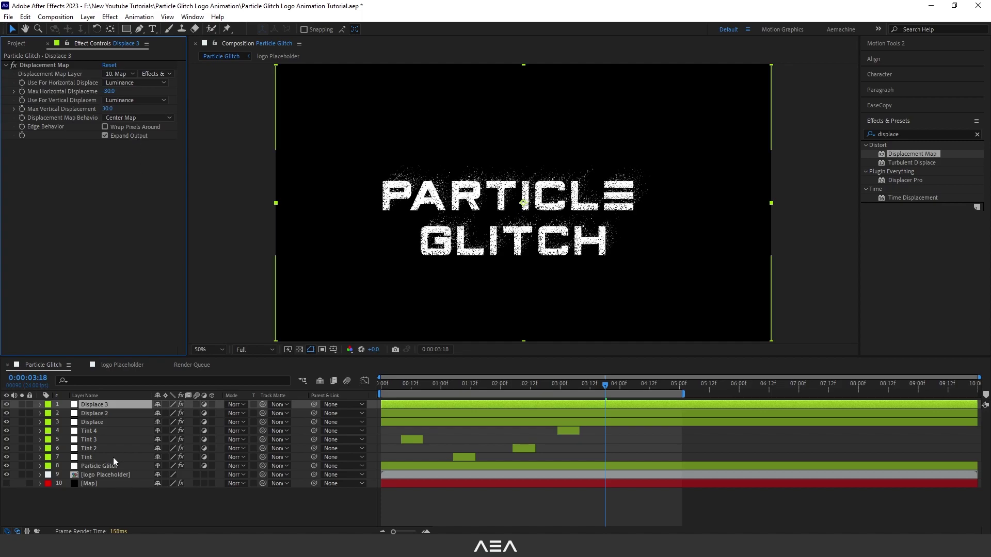
Duplicate the Displace 3 layer and set the copy's Max Horizontal Displacement to -40 and Max Vertical Displacement to 40
click(110, 407)
key(ctrl+d)
click(108, 91)
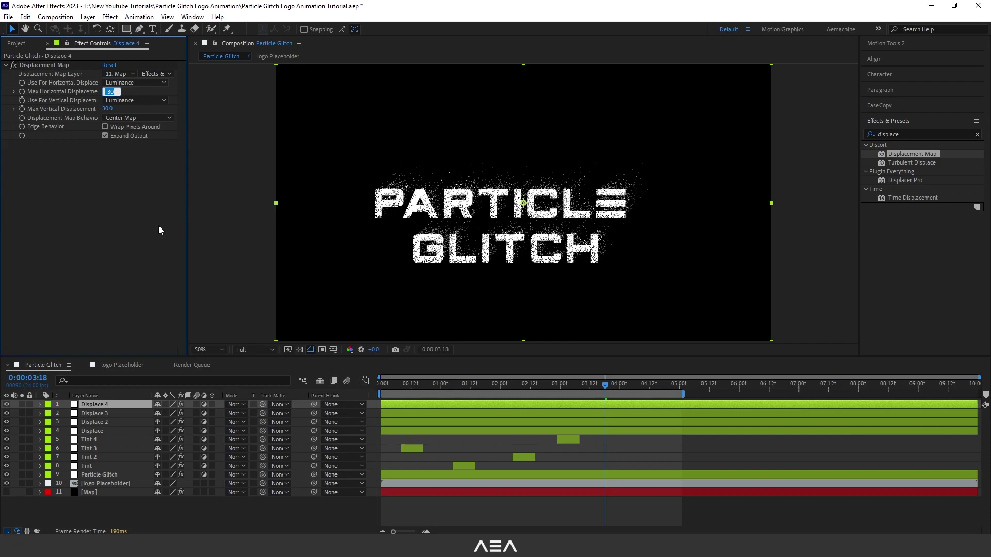
text(-40)
key(Tab)
text(40)
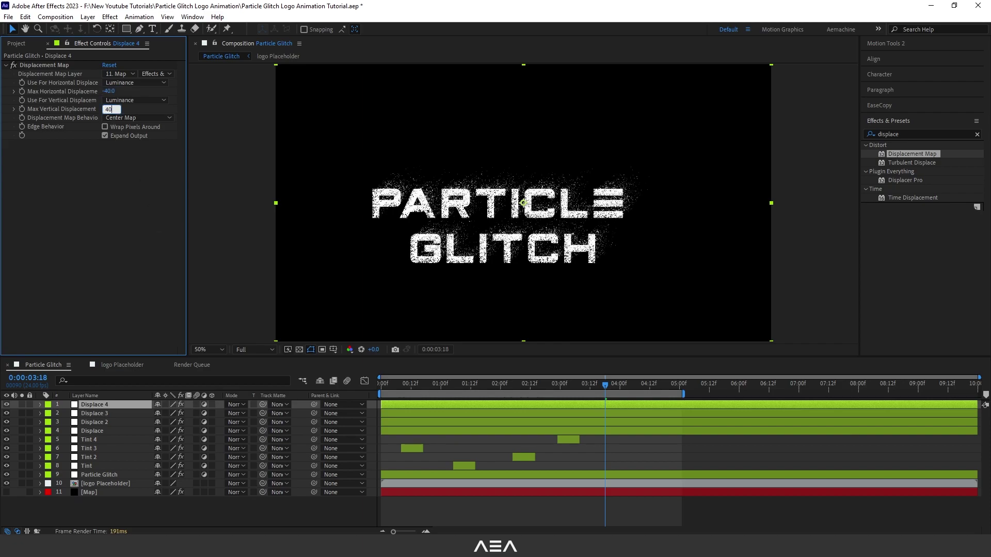
click(128, 247)
Trim all four Displace layers together to clips about one second long, starting at about 3:09
mouse_move(606, 383)
mouse_down()
mouse_move(627, 383)
mouse_move(605, 383)
mouse_up()
shift+click(511, 430)
drag(382, 415, 582, 416)
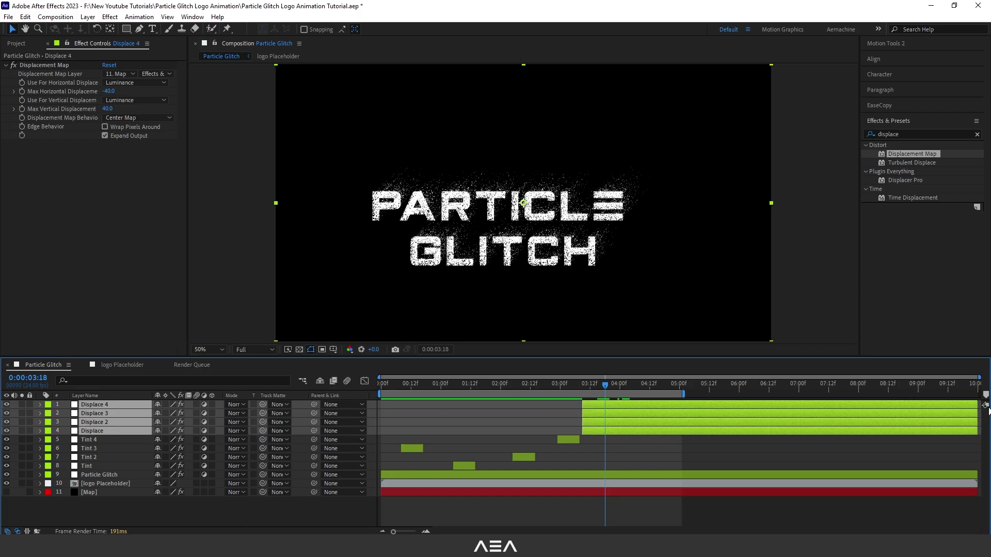
drag(977, 416, 642, 416)
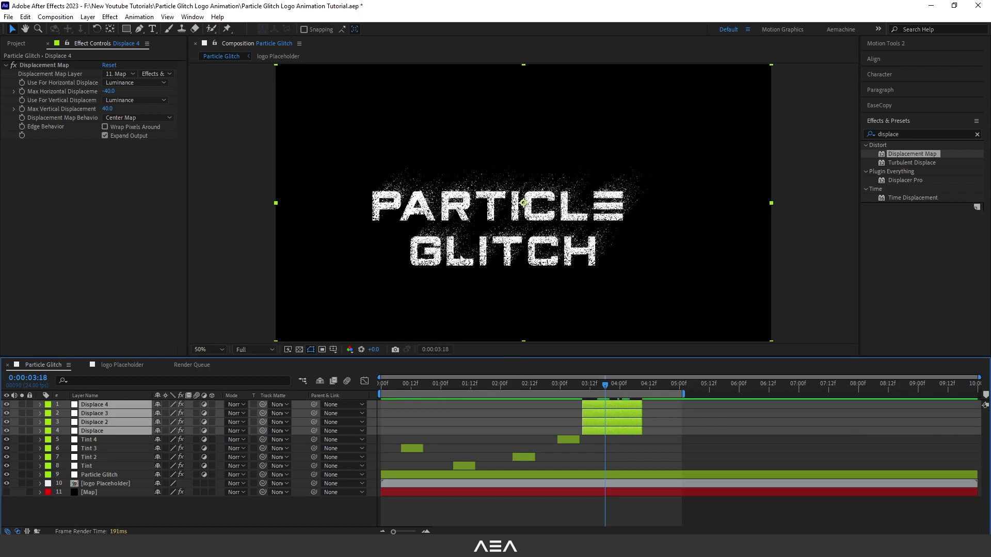
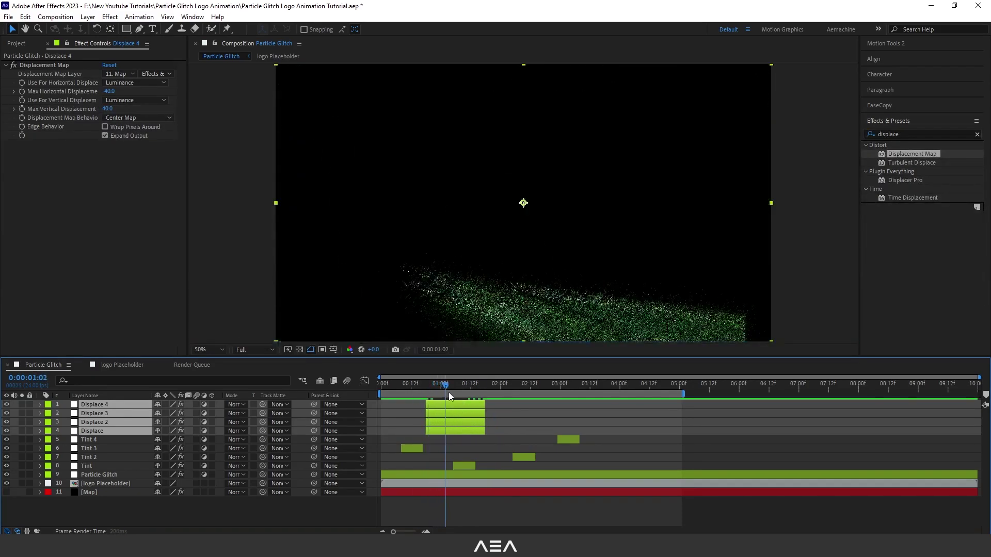
Move the four Displace clips to start at about 2:17 and trim their ends to make them about half a second long
drag(469, 411, 581, 415)
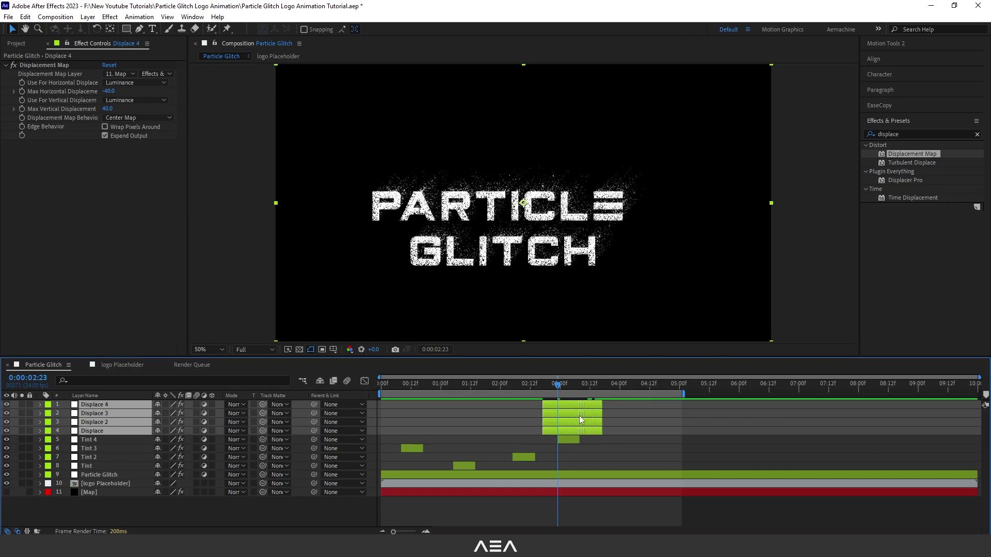
click(539, 388)
key(alt+bracketright)
drag(539, 389, 443, 407)
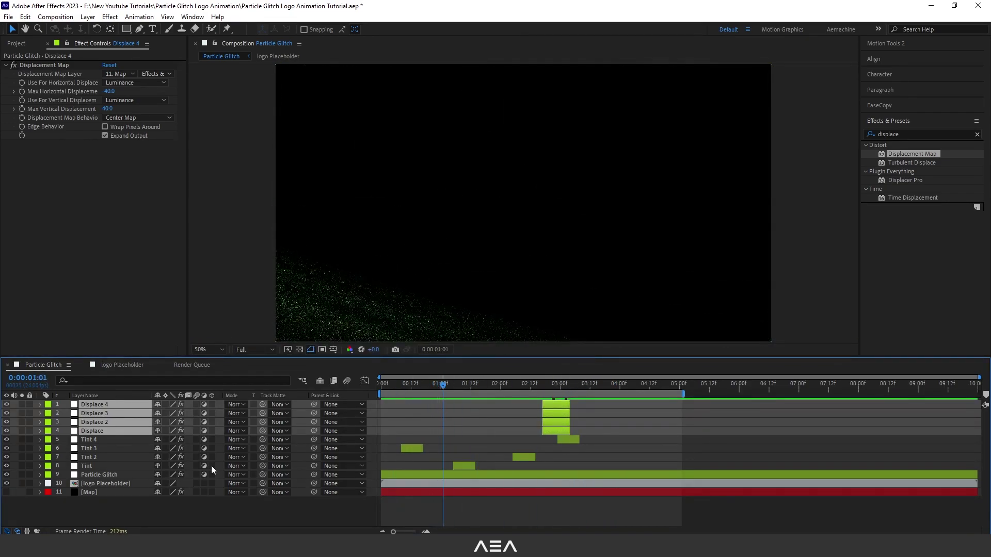
Reveal the Particle Glitch layer's keyframes and shift all those after about 1:04 roughly seven frames later
click(108, 476)
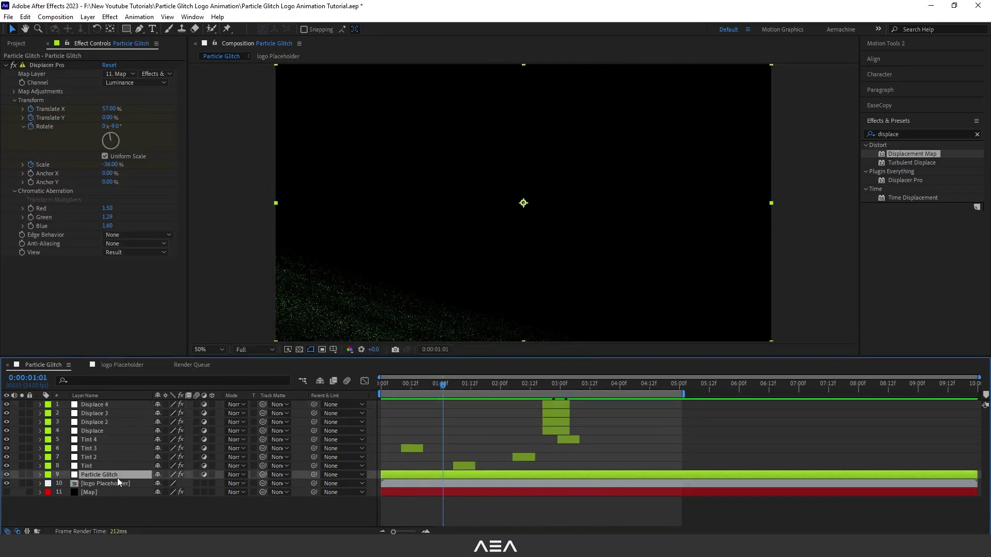
key(u)
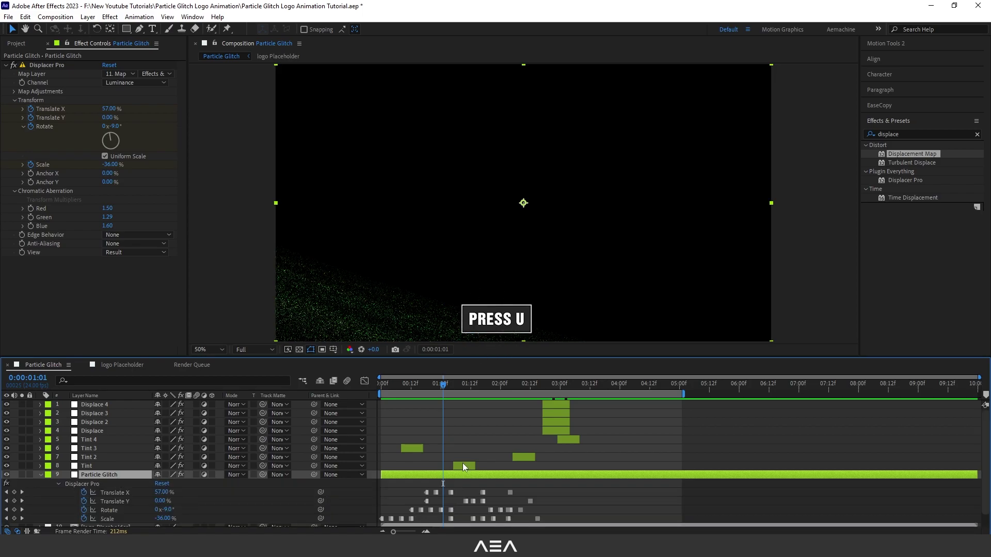
scroll(426, 465, down, 1)
drag(402, 389, 456, 404)
drag(559, 475, 486, 486)
Keyframe the Particle Glitch layer's Scale at 100% at 1:08 and its Translate X at 0% at 1:11
click(459, 385)
click(139, 511)
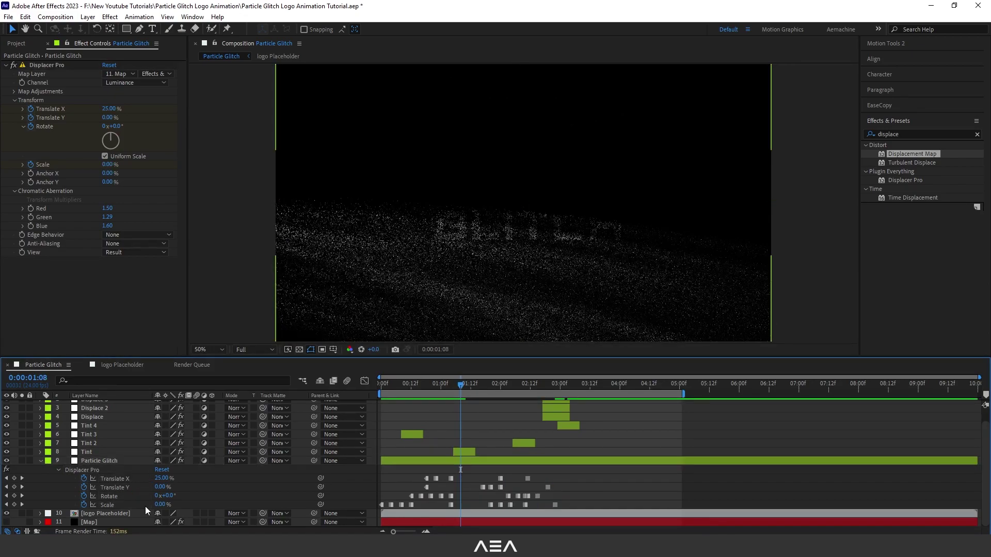
click(162, 504)
text(100)
key(Return)
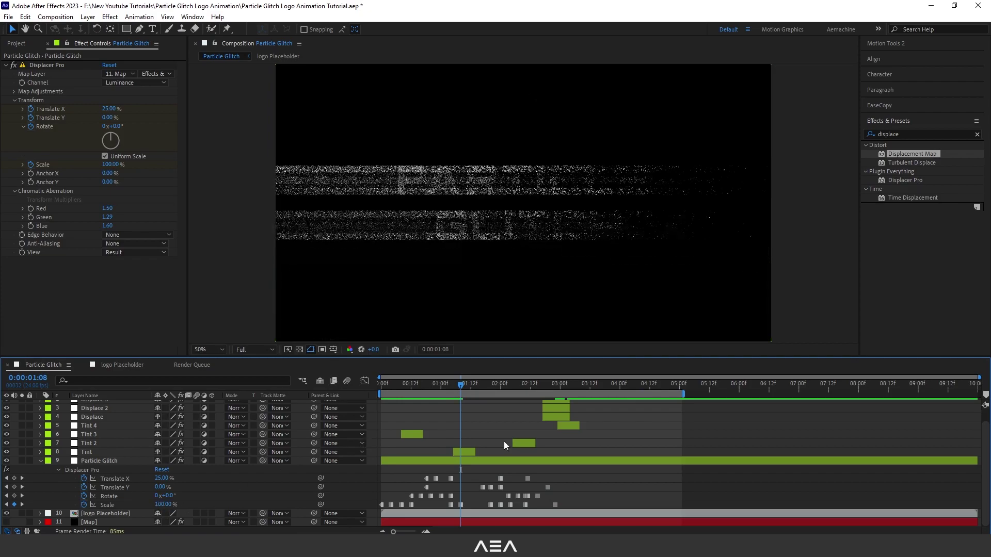
drag(462, 385, 468, 385)
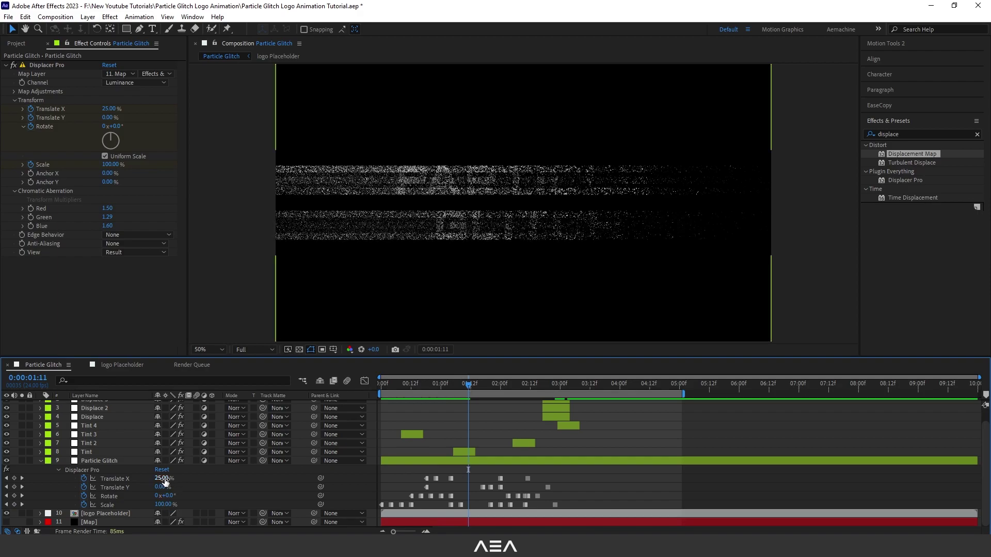
text(0)
key(Return)
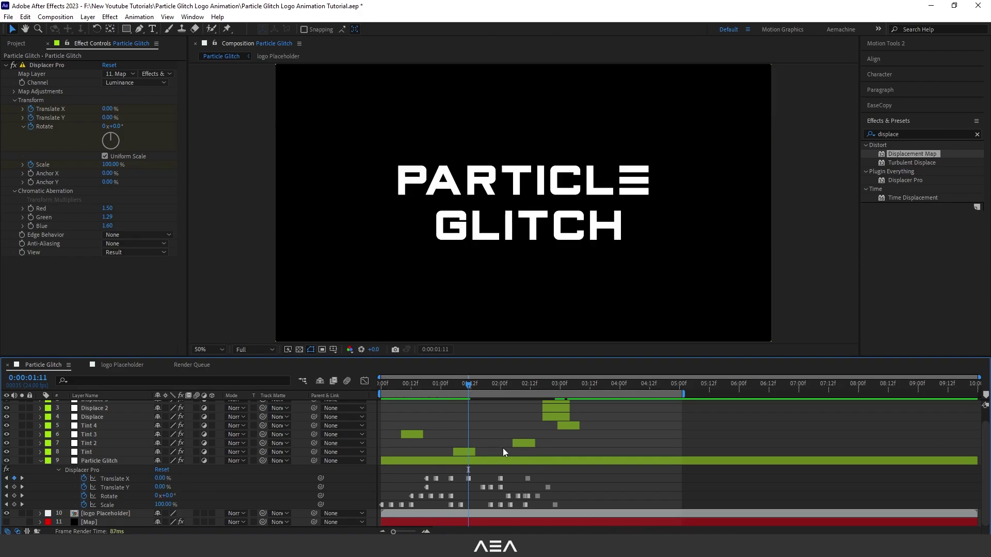
Move the four Displace clips together so they start at 1:11
scroll(588, 416, up, 1)
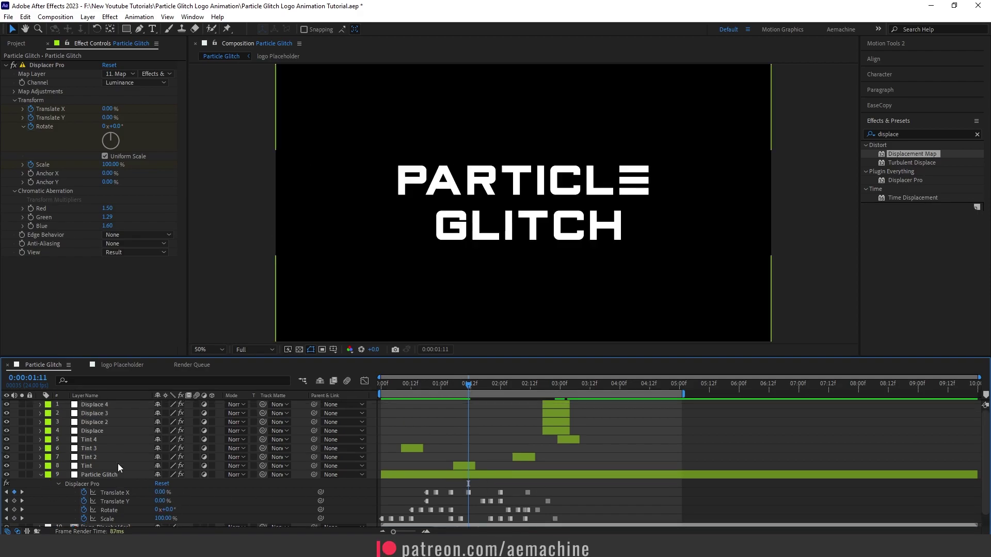
click(92, 406)
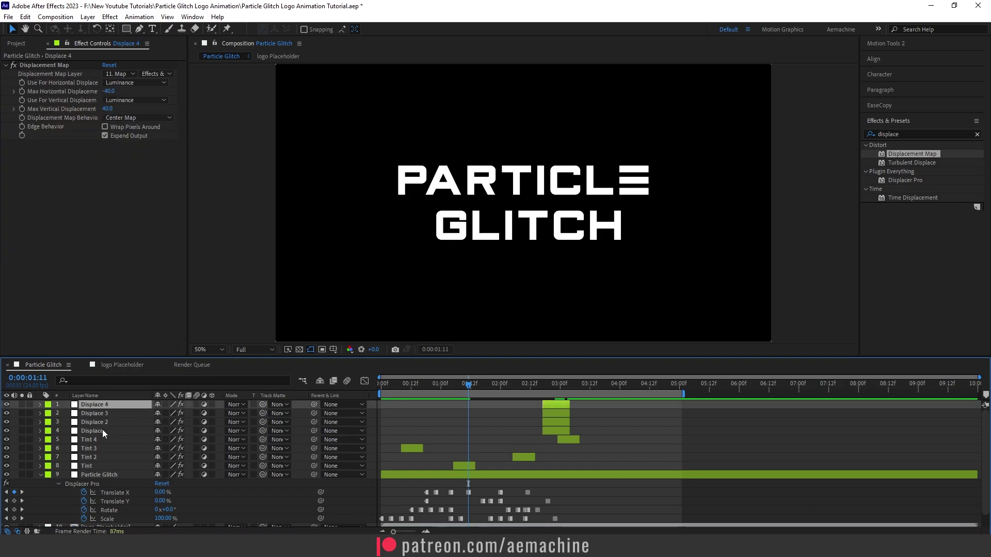
shift+click(101, 430)
drag(561, 432, 488, 435)
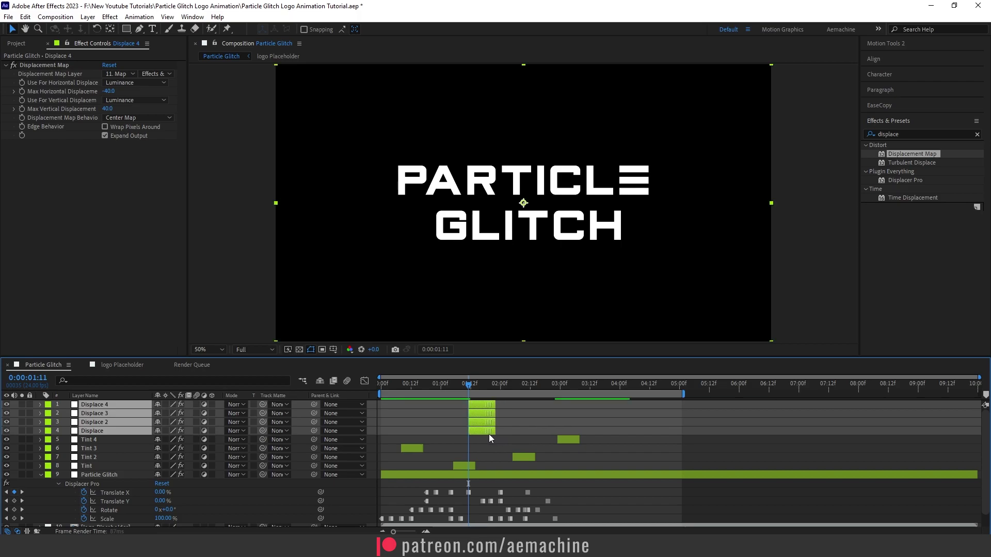
Preview the animation from the start and again from 0:20, collapsing the Particle Glitch layer's properties in between
drag(470, 388, 380, 405)
key(space)
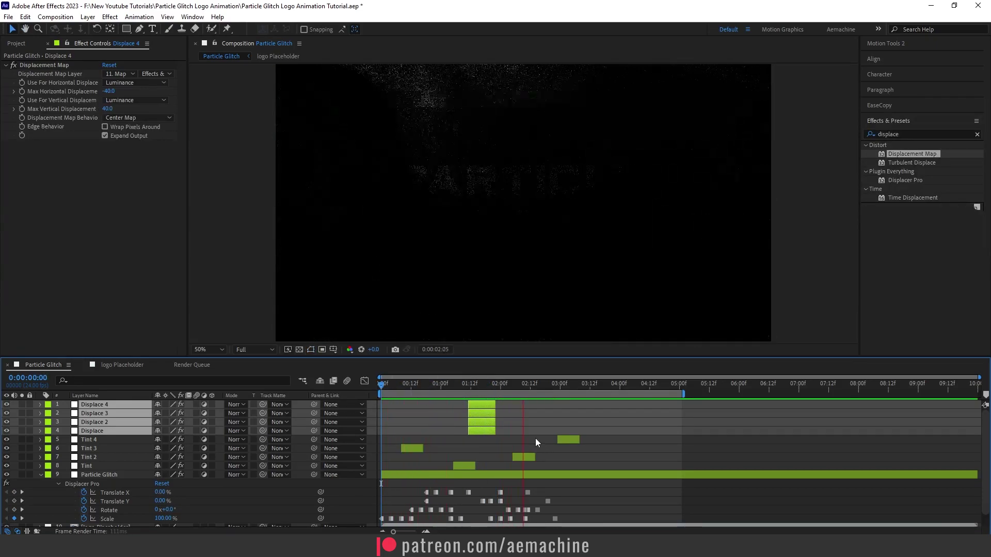
key(space)
click(40, 474)
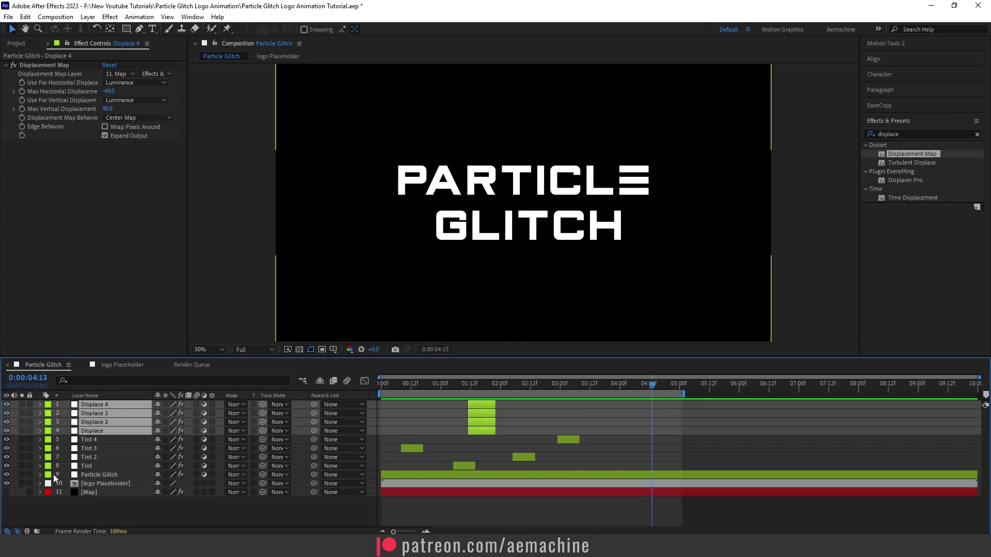
click(106, 506)
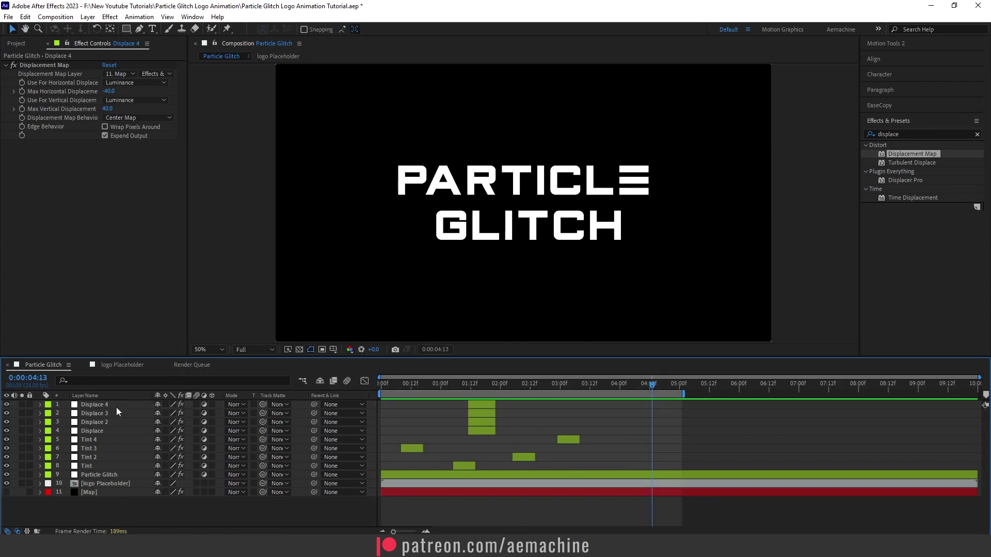
click(430, 385)
key(space)
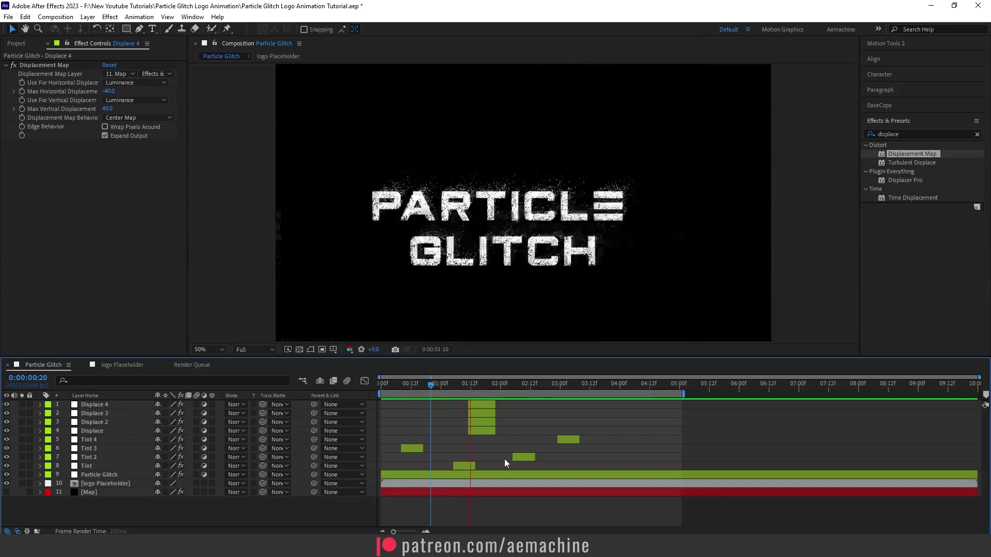
key(space)
At 2:04, create a new adjustment layer above the others and name it Hue
mouse_move(507, 384)
mouse_down()
mouse_move(523, 389)
mouse_move(511, 393)
mouse_up()
right_click(108, 515)
mouse_move(166, 393)
click(287, 474)
key(Return)
text(Hue)
key(Return)
Apply the Hue/Saturation effect to the Hue layer and set Master Hue to 90°
click(109, 407)
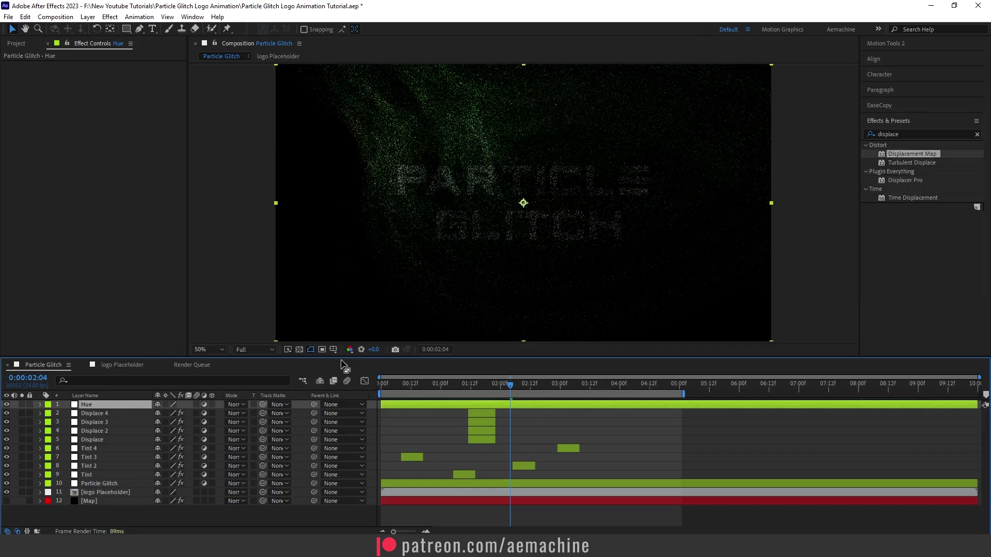
double_click(900, 136)
text(hue)
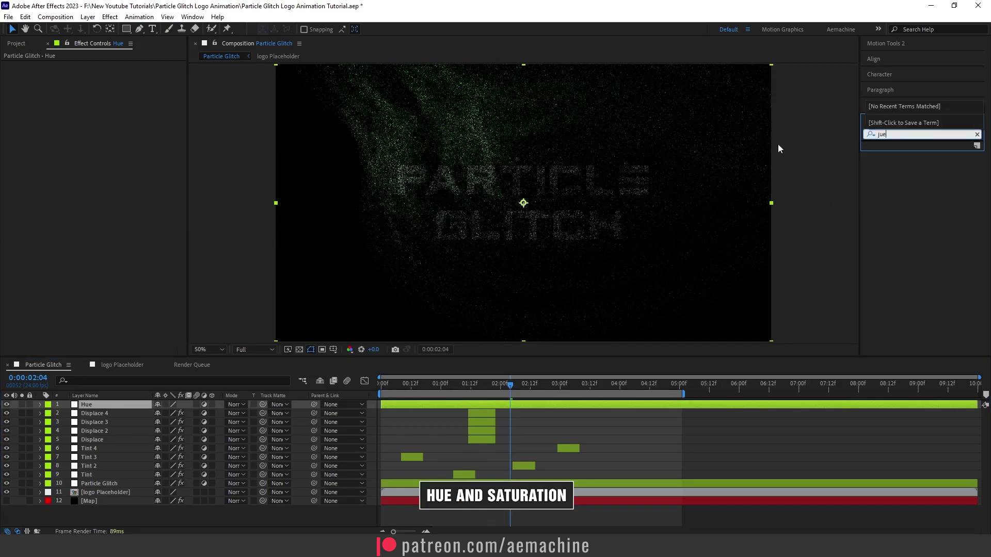
double_click(910, 191)
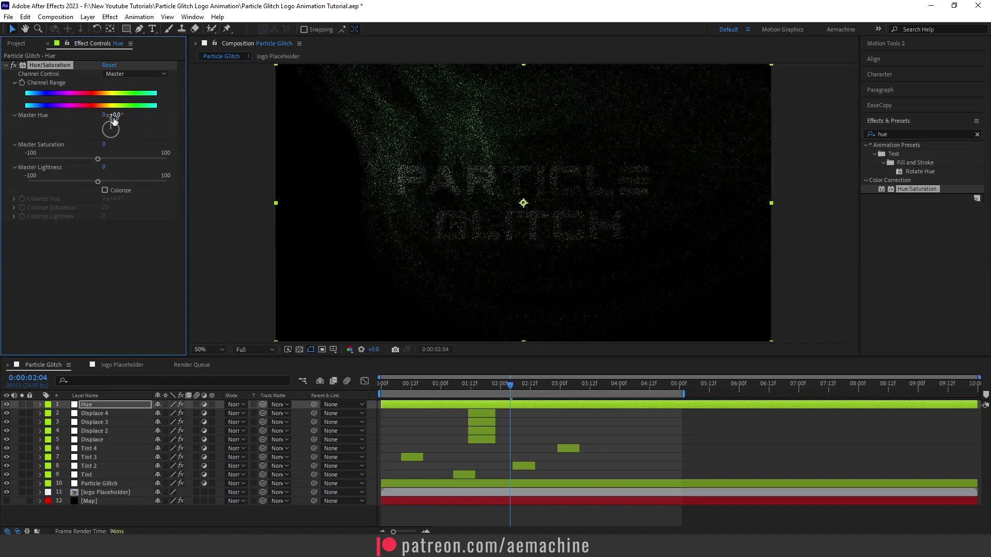
drag(121, 118, 163, 116)
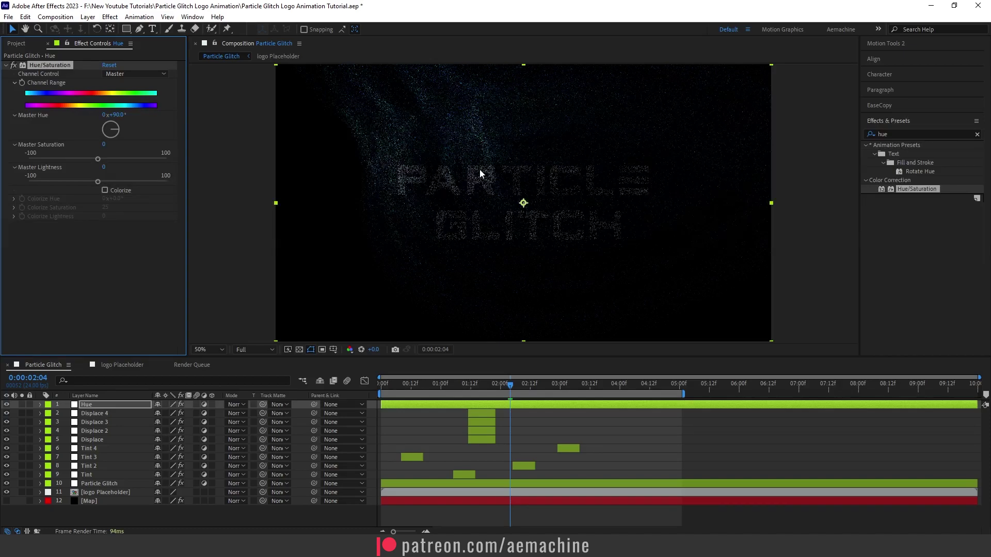
Apply the Levels effect to the Particle Glitch layer, lower Input White to about three quarters of its range, and collapse the layer's effects
click(101, 487)
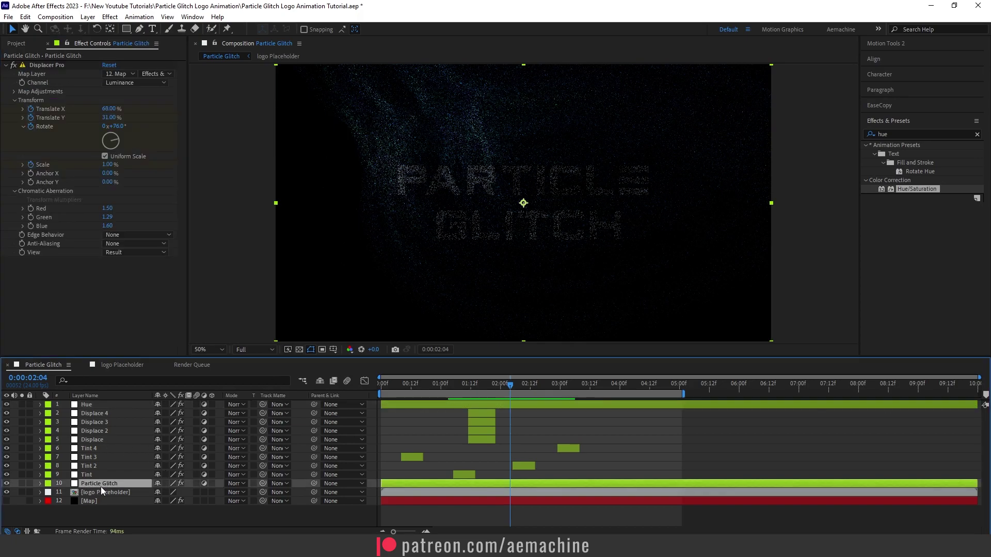
click(909, 134)
text(leve)
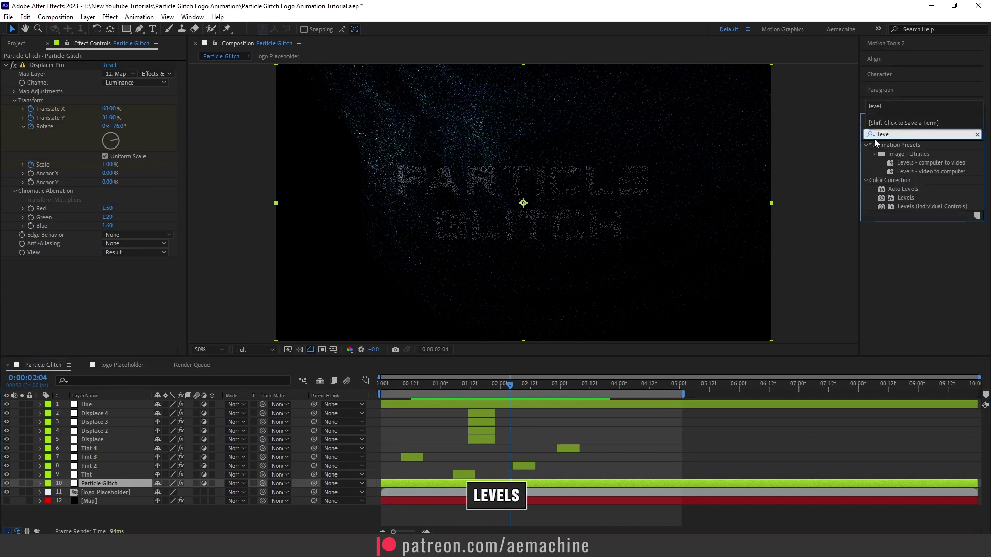
double_click(909, 197)
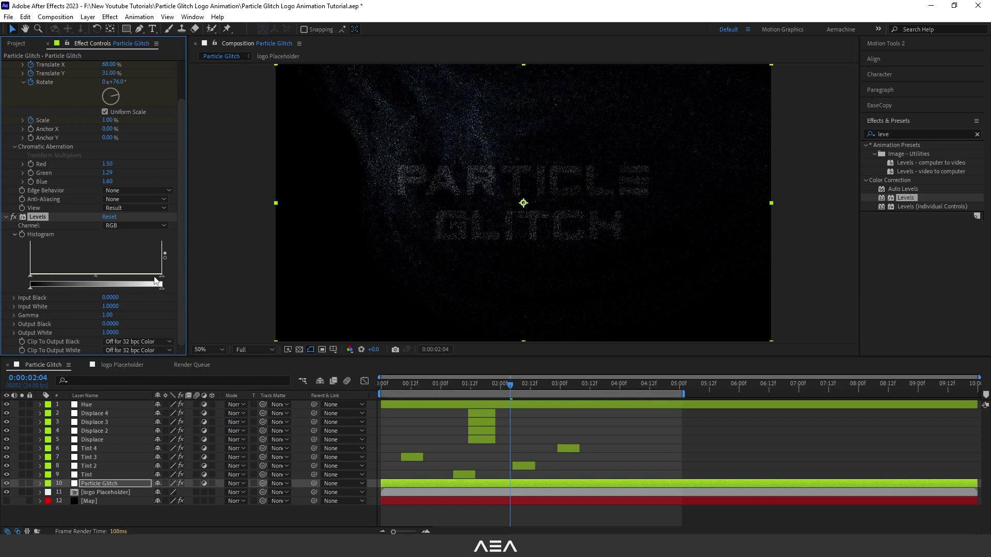
drag(161, 280, 131, 281)
click(6, 218)
click(5, 65)
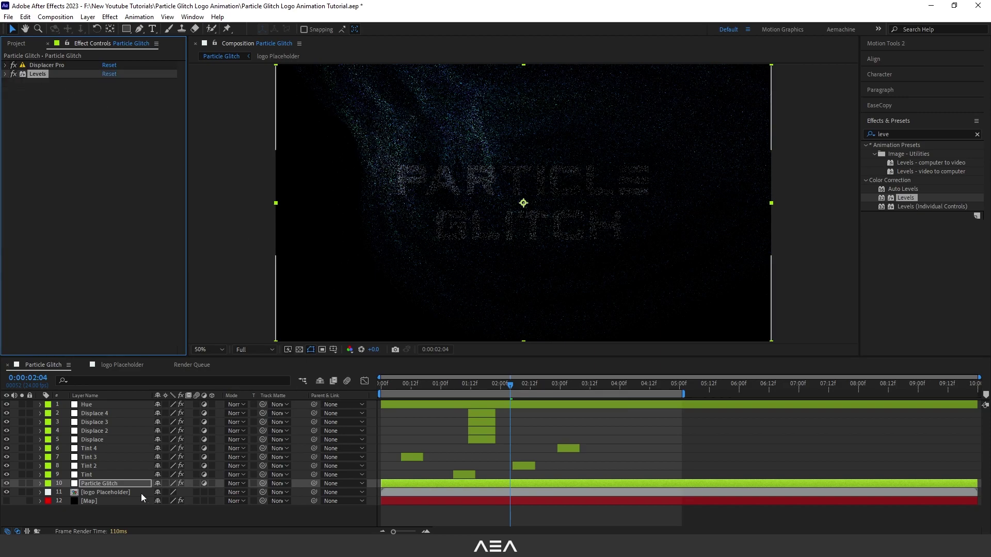
click(115, 518)
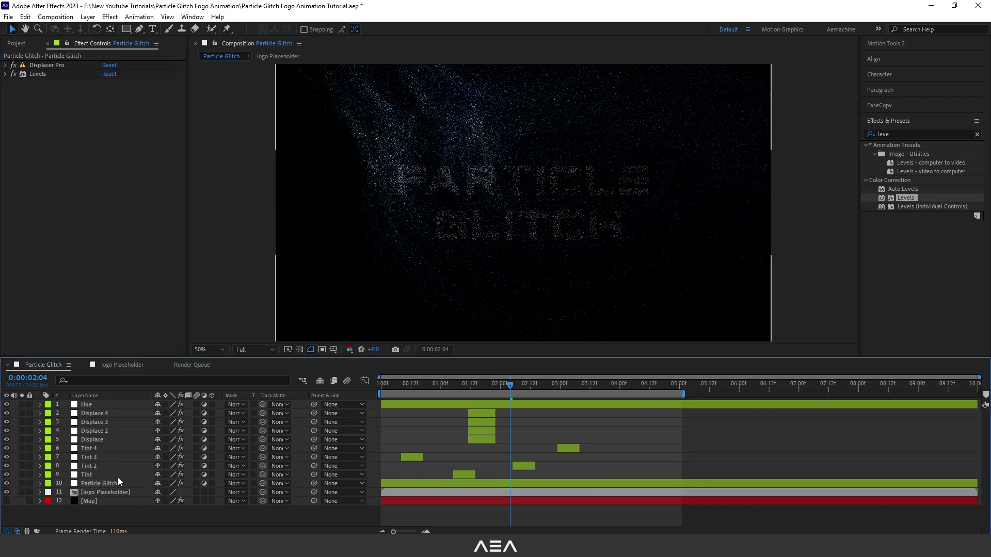
Create a 1920x1080, 24 fps, 10-second composition named Final and add the Particle Glitch composition to it
click(13, 44)
click(120, 256)
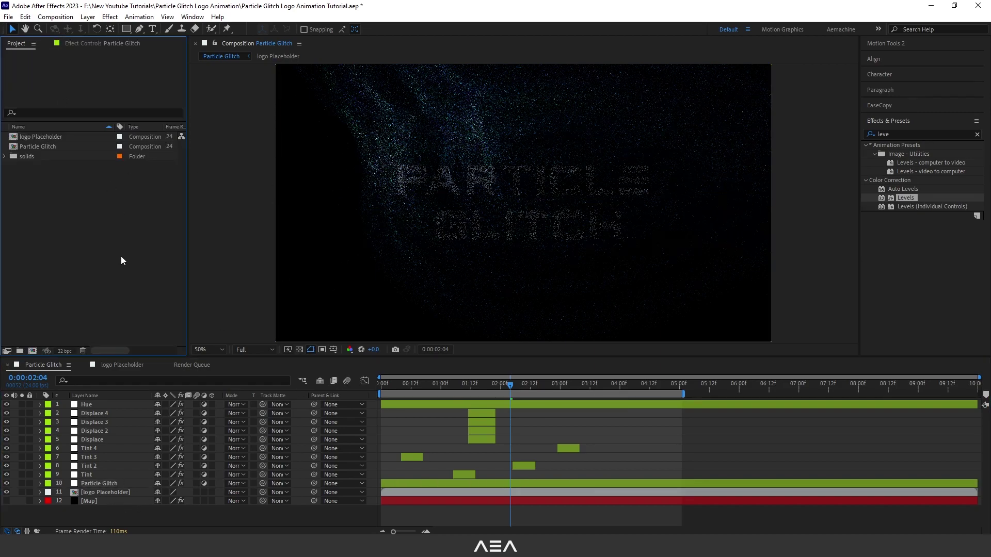
click(32, 351)
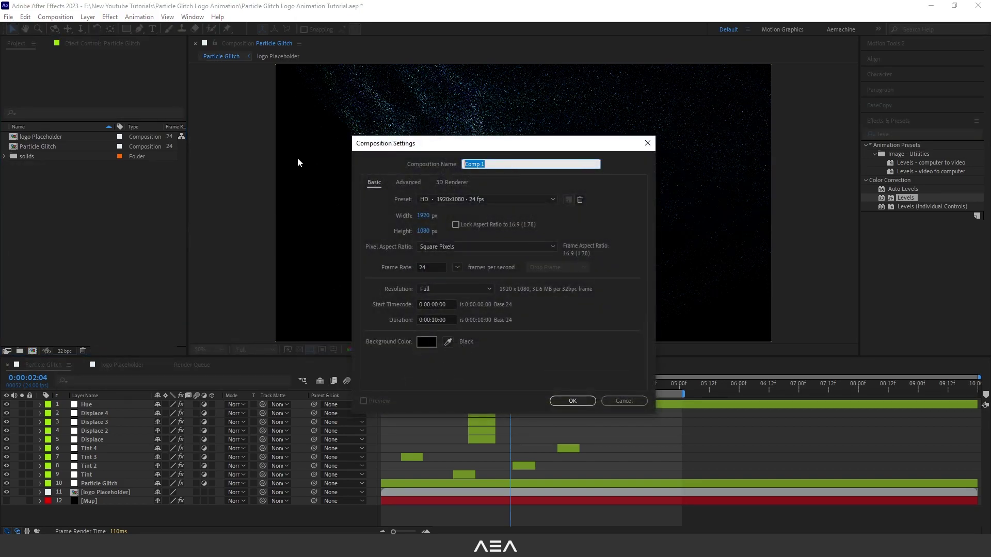
text(Final)
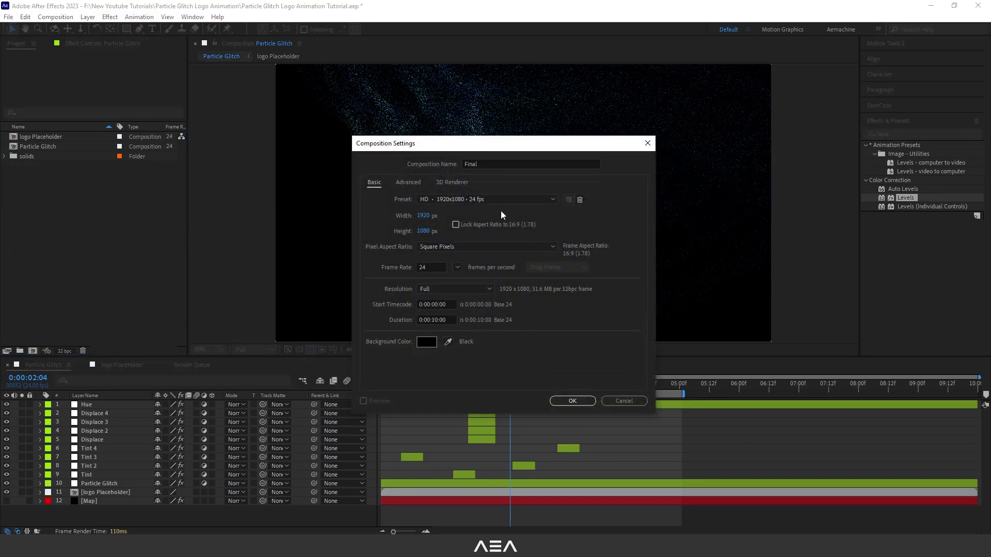
click(572, 401)
drag(262, 373, 33, 360)
click(56, 221)
drag(39, 156, 141, 427)
End the Final composition's work area at 0:00:05:00
drag(570, 390, 678, 392)
key(shift+period)
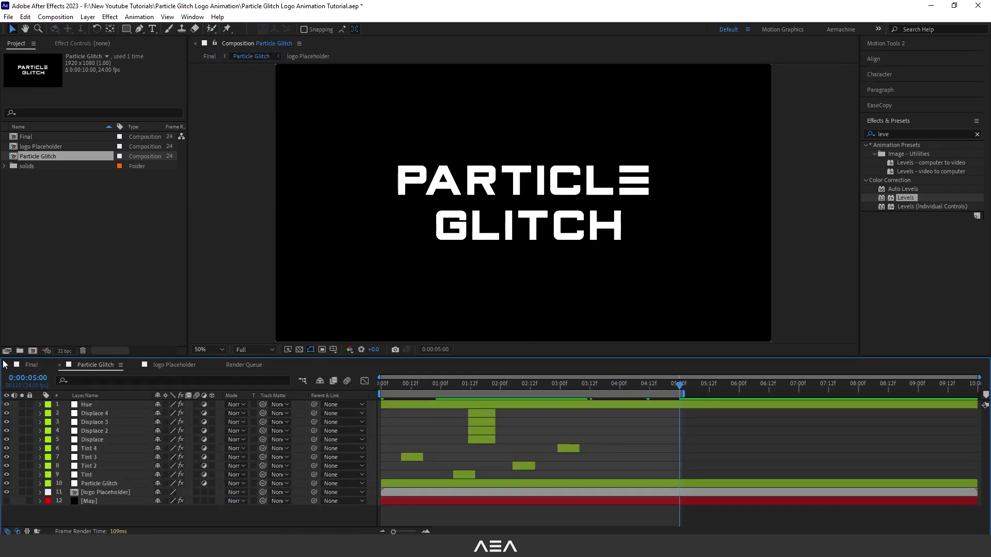
click(34, 367)
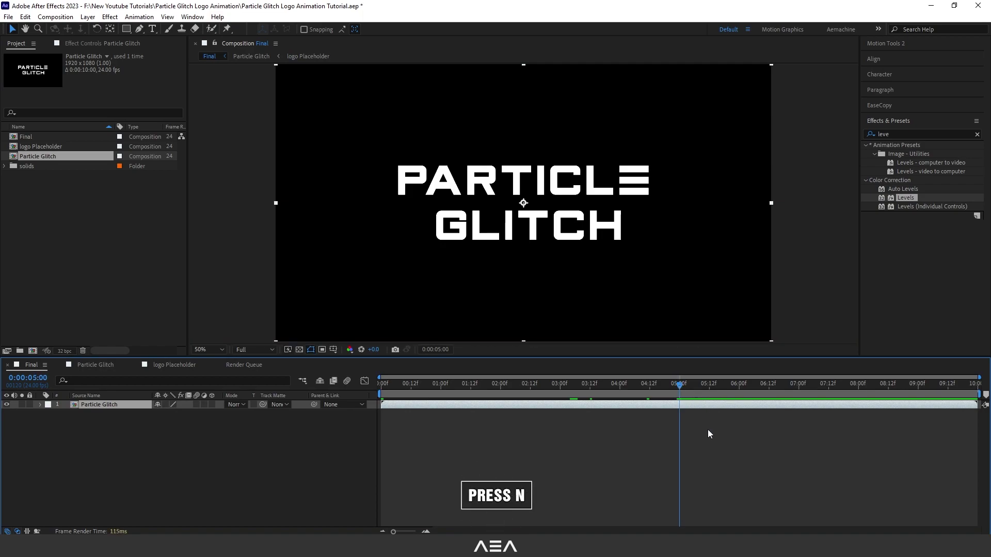
key(n)
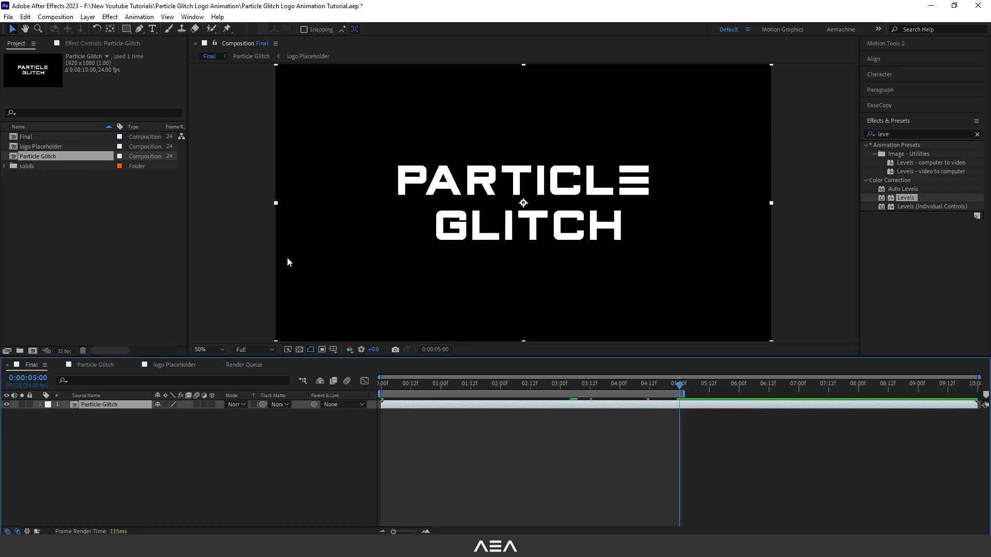
drag(462, 384, 405, 400)
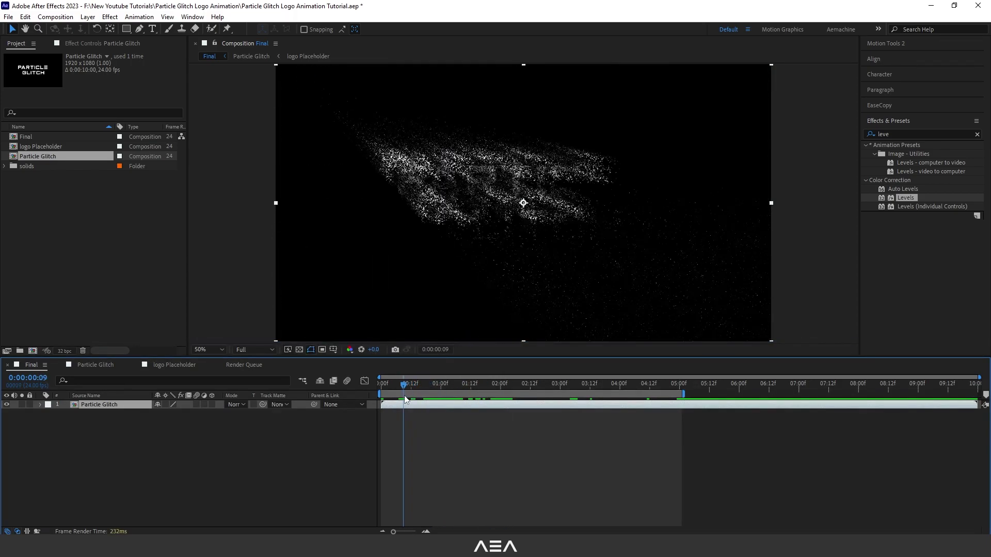
In the Particle Glitch composition, keyframe the logo Placeholder layer's Scale at 20% at 0:00 and make it a hold keyframe
click(95, 364)
key(Home)
click(88, 493)
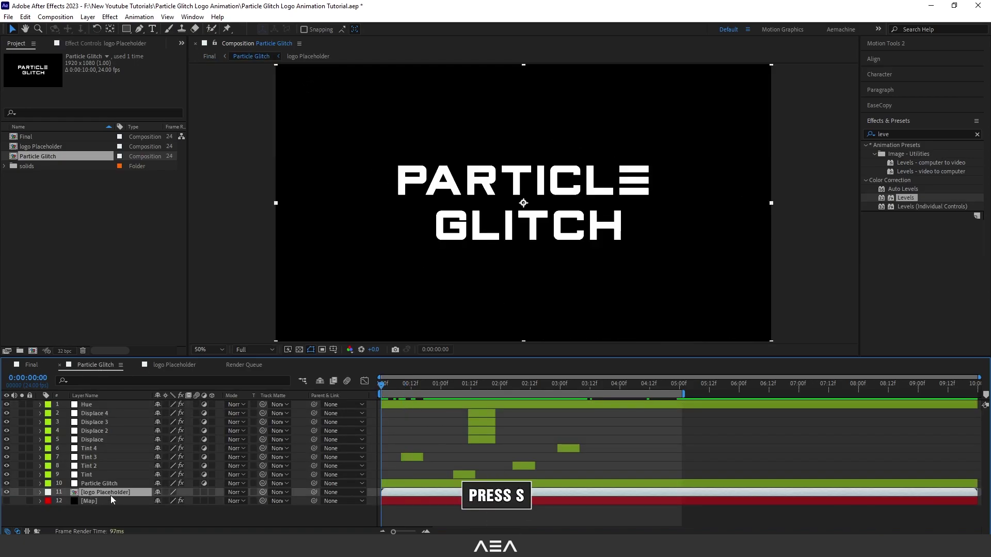
key(s)
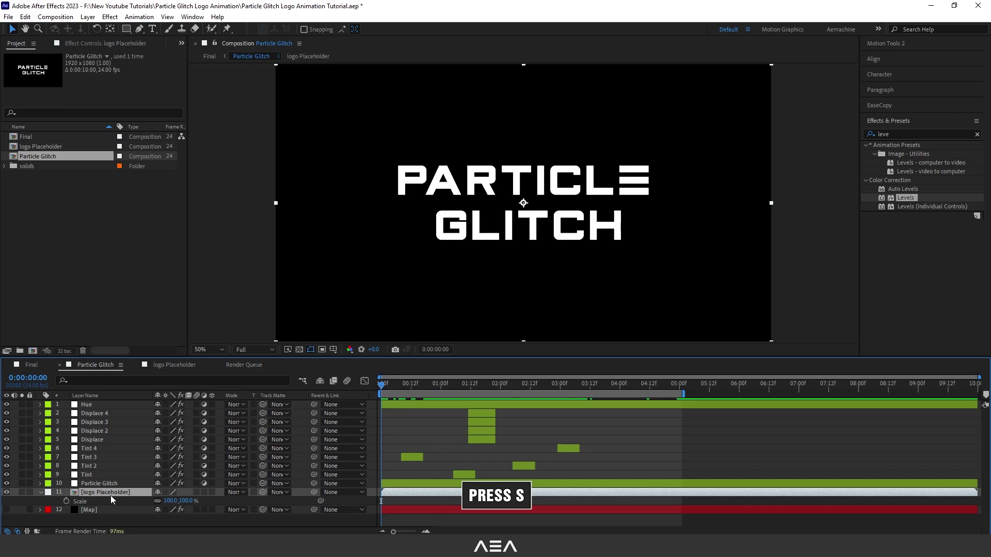
click(66, 501)
drag(184, 501, 161, 507)
click(181, 503)
text(20)
click(397, 504)
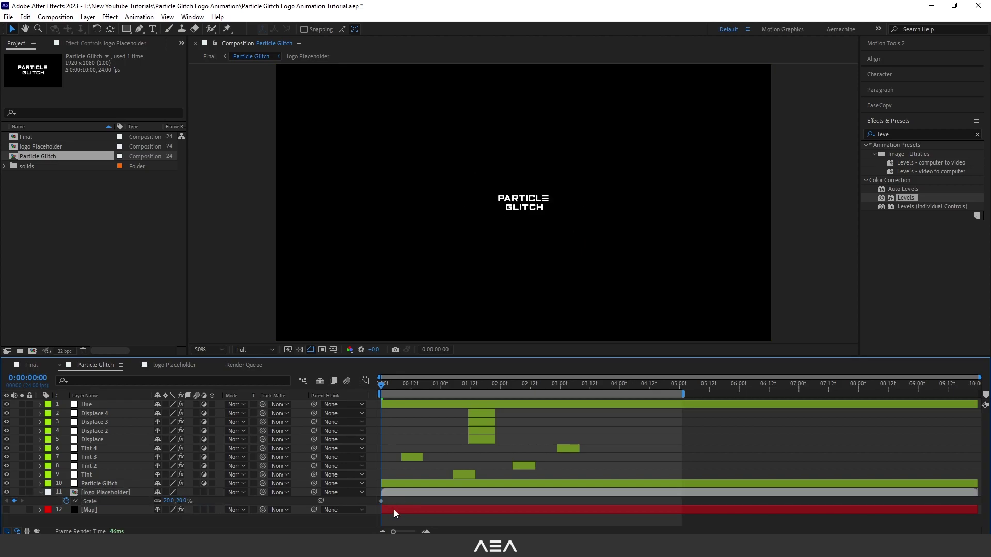
ctrl+alt+click(382, 502)
click(382, 502)
Add logo Placeholder Scale keyframes of 40% a few frames after the start, 70% at 0:07 and 100% at 0:13
drag(385, 386, 391, 386)
click(182, 501)
text(40)
key(Return)
drag(388, 386, 399, 385)
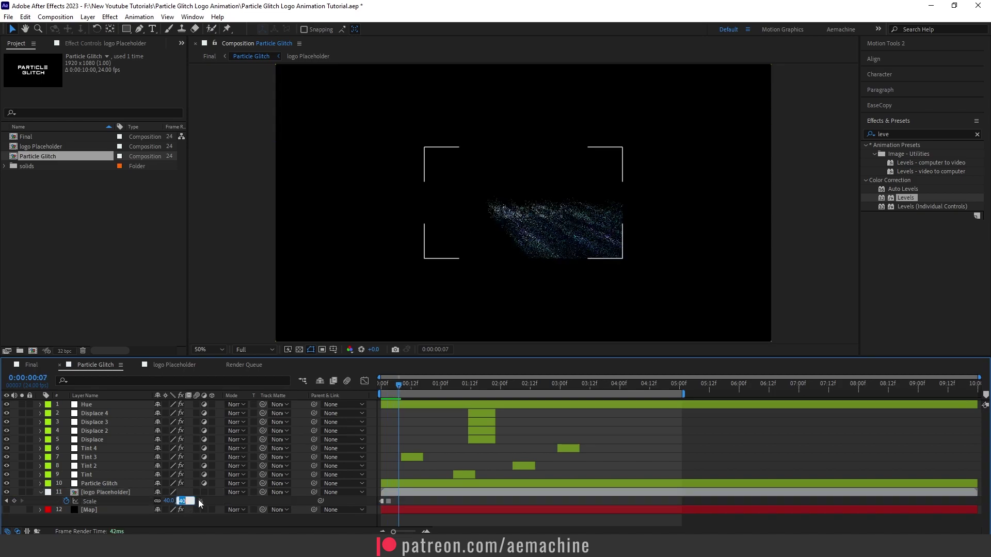
text(70)
key(Return)
drag(399, 385, 417, 392)
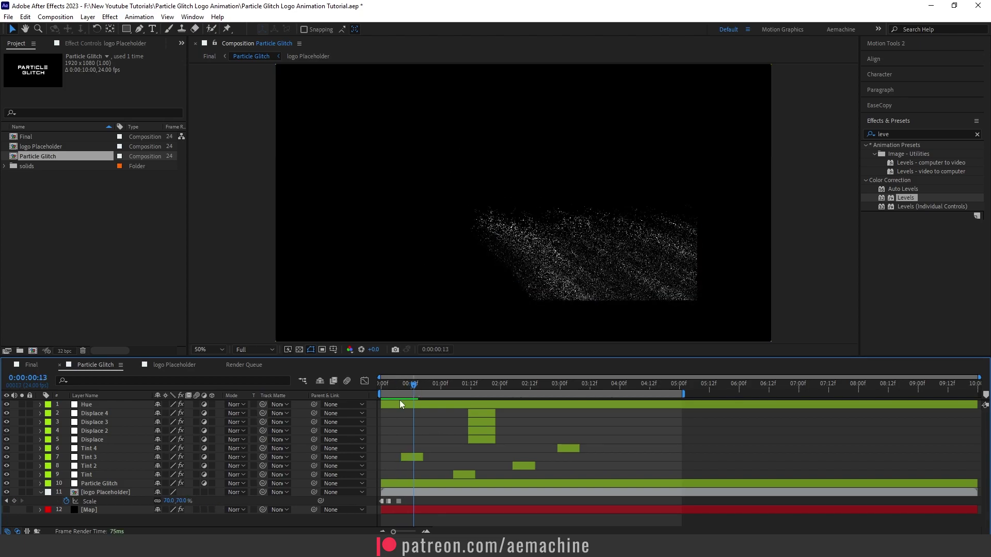
key(Return)
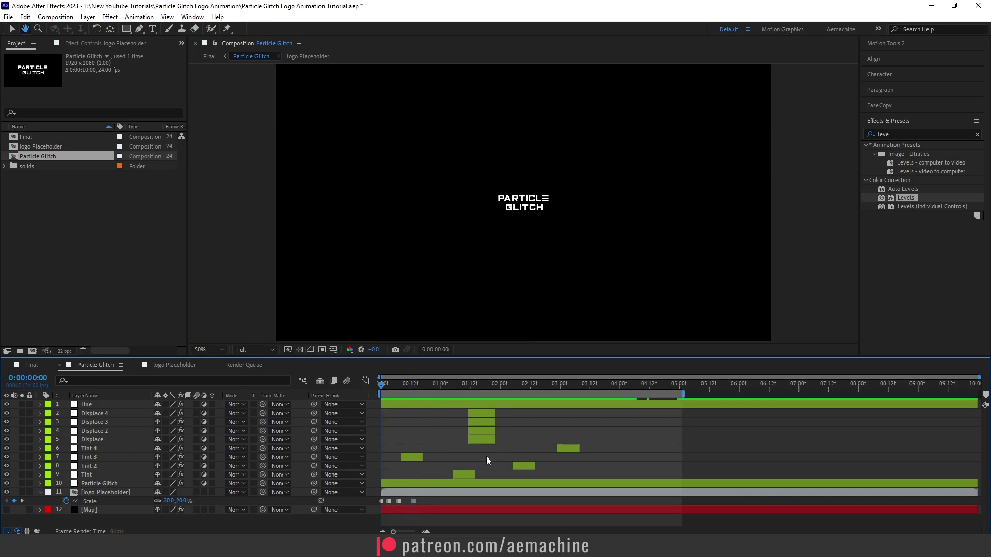
key(Home)
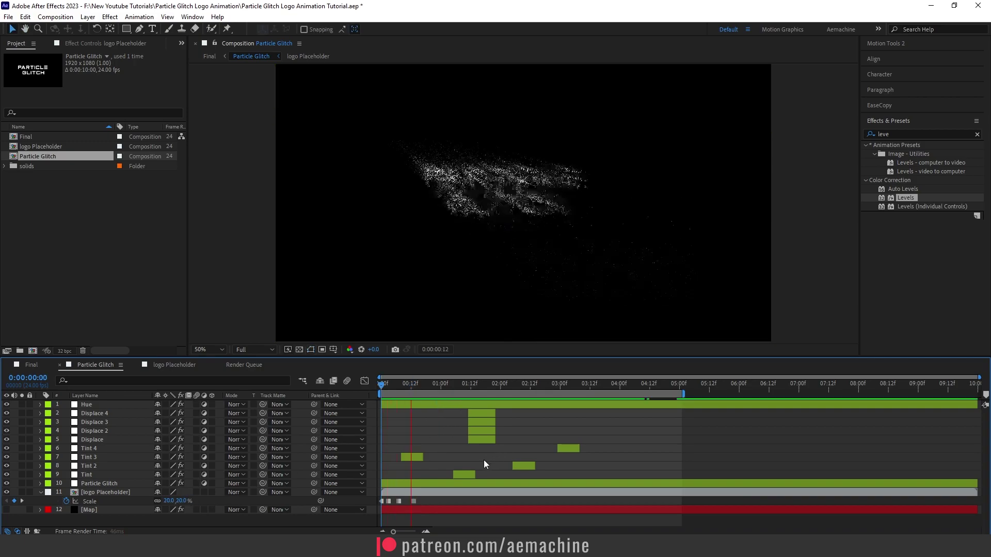
On the Particle Glitch layer, keyframe Displacer Pro's Translate X from 2:23, with -20% at 3:01 and 0% a few frames further on
mouse_move(555, 387)
mouse_down()
mouse_move(578, 389)
mouse_move(558, 391)
mouse_up()
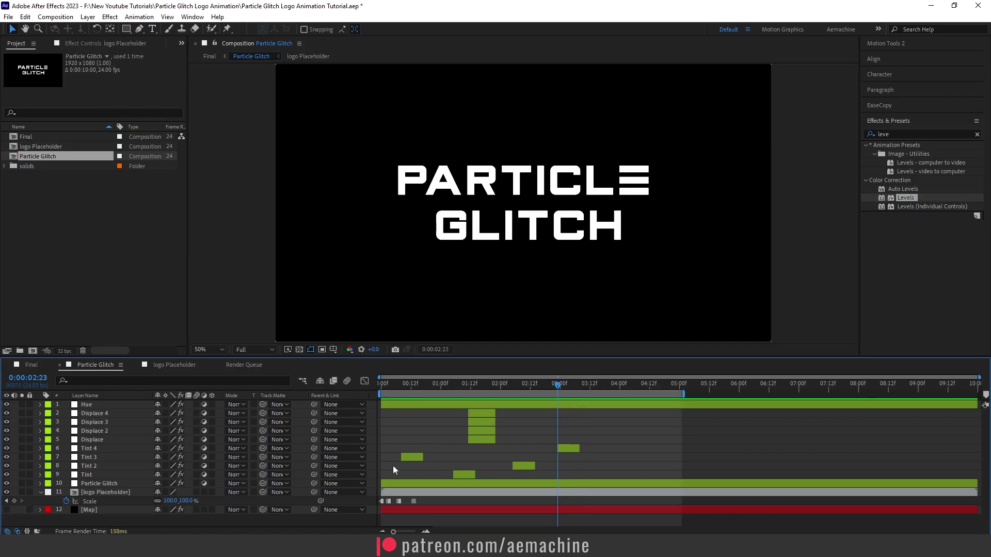
click(104, 485)
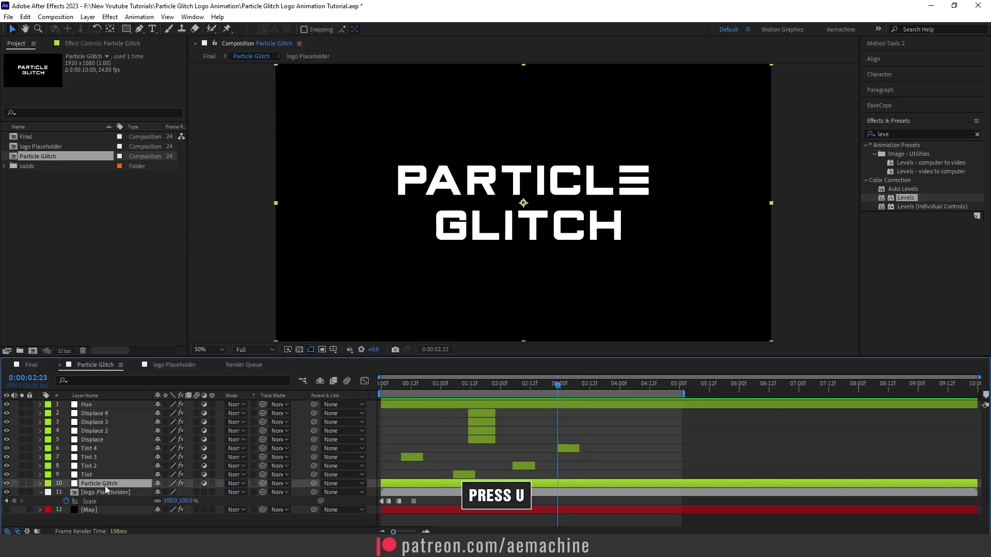
key(u)
scroll(552, 429, down, 2)
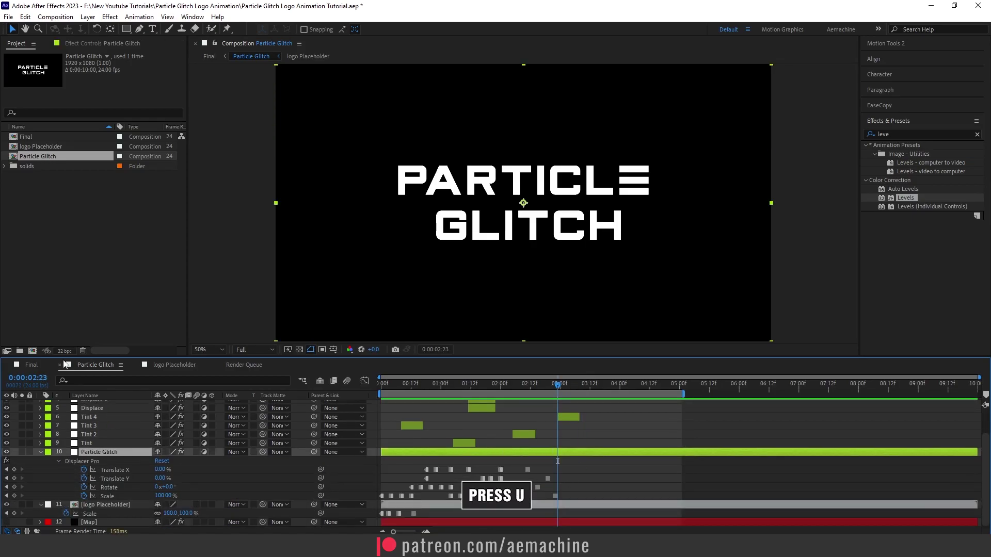
click(107, 45)
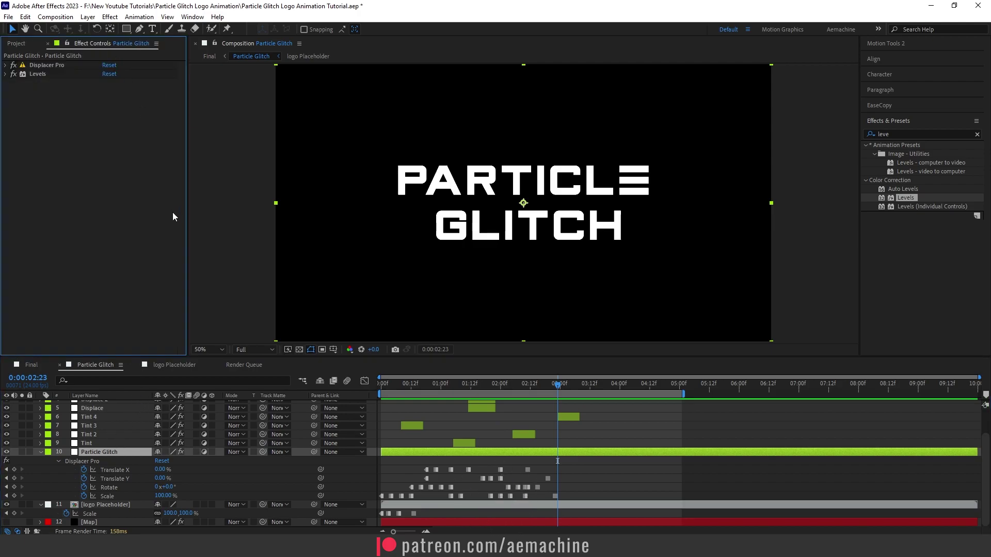
click(6, 66)
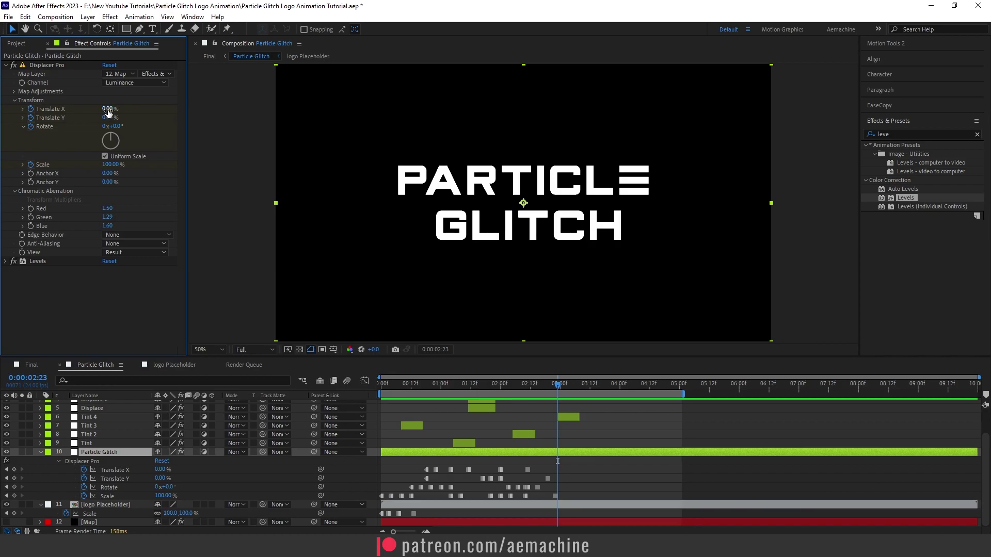
drag(113, 110, 155, 109)
key(Page_Down)
key(Page_Down)
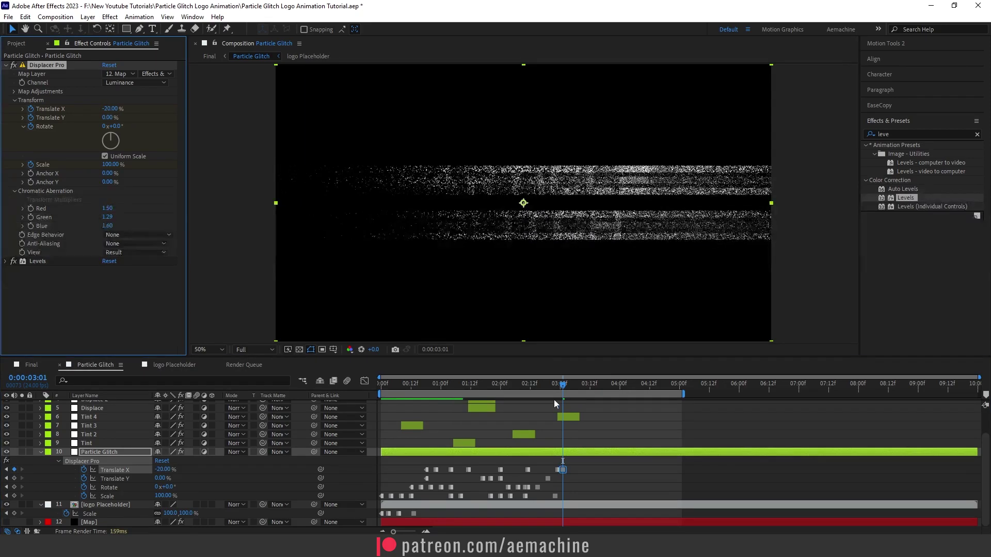
click(574, 387)
mouse_move(557, 388)
mouse_down()
mouse_move(578, 390)
mouse_move(540, 385)
mouse_up()
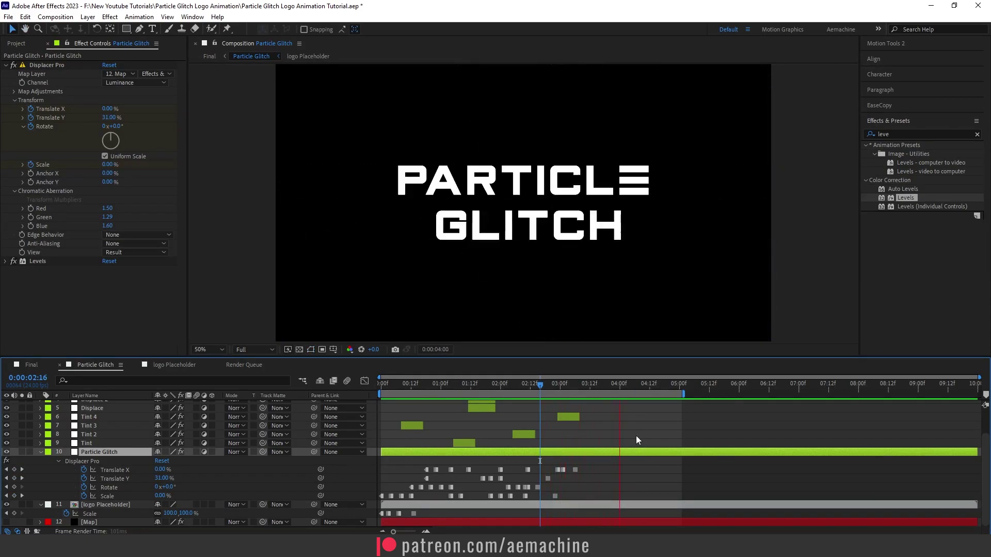
key(space)
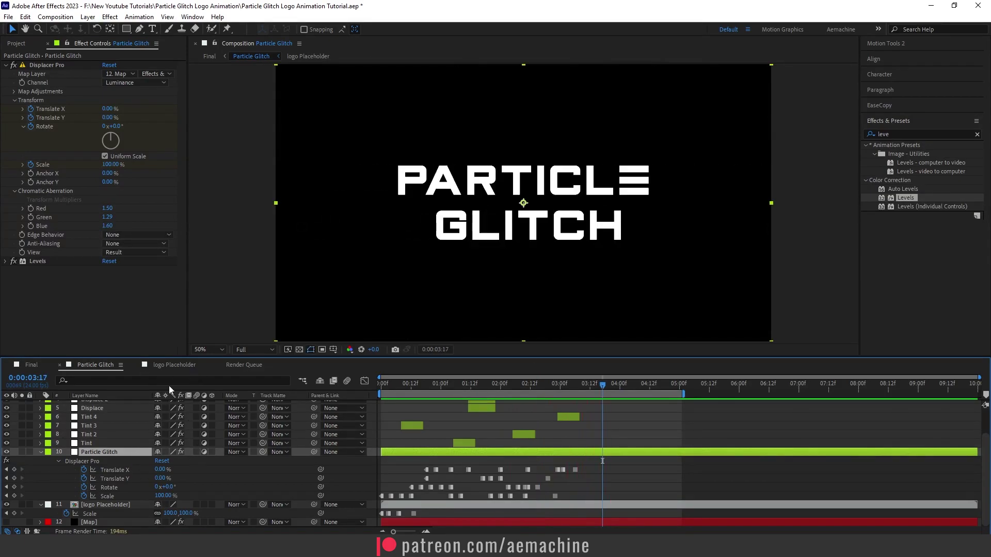
Open the logo Placeholder composition and examine its text layer, which serves as the slot for a custom logo
click(136, 472)
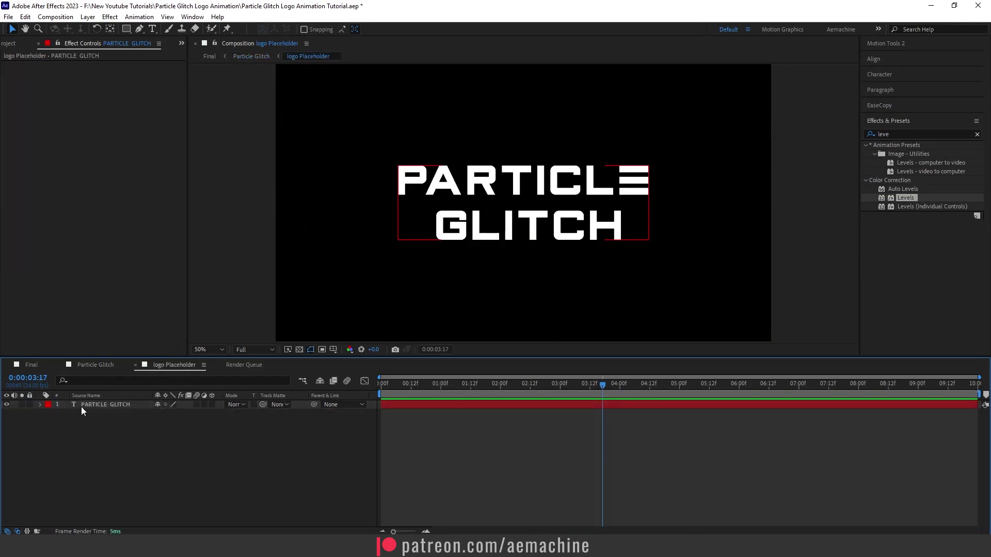
click(85, 406)
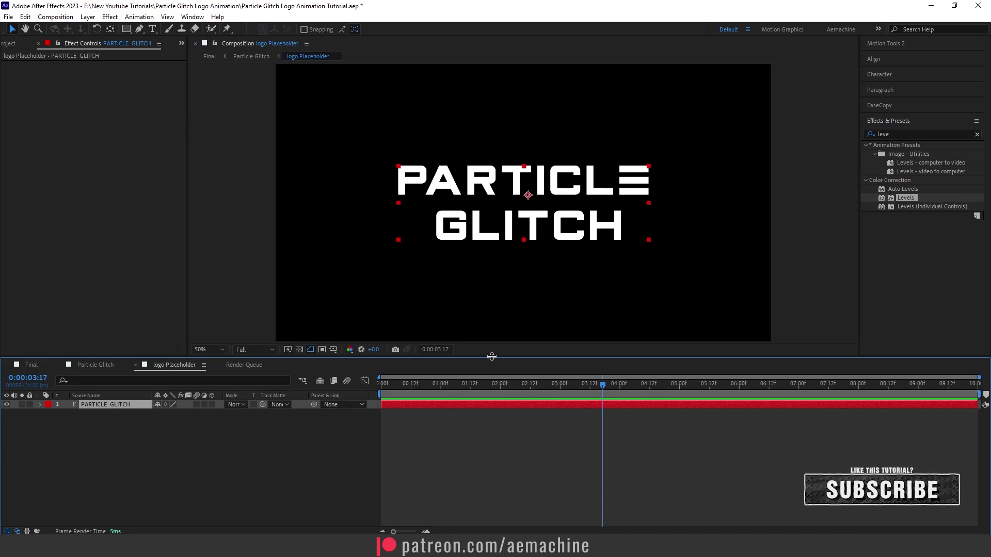
click(13, 46)
click(47, 321)
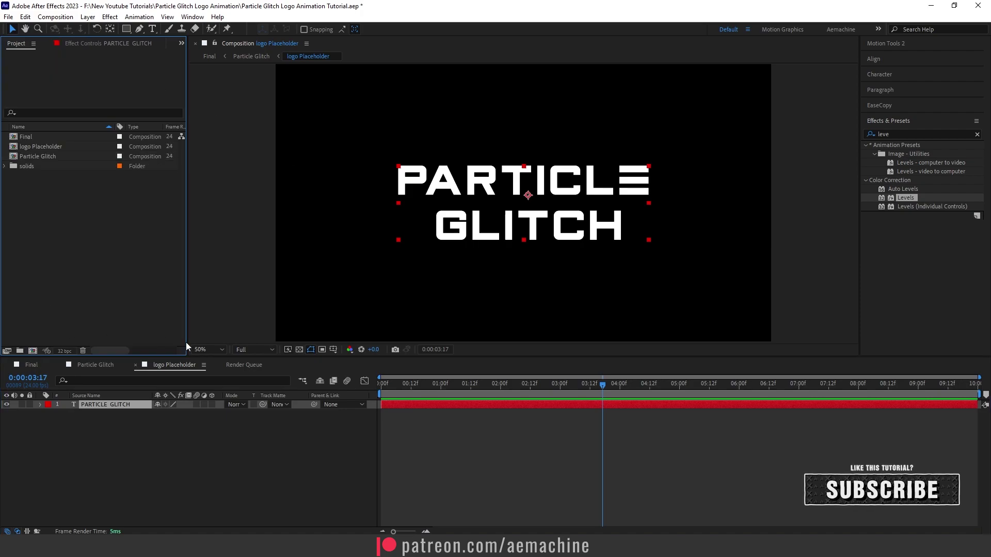
click(159, 439)
click(15, 407)
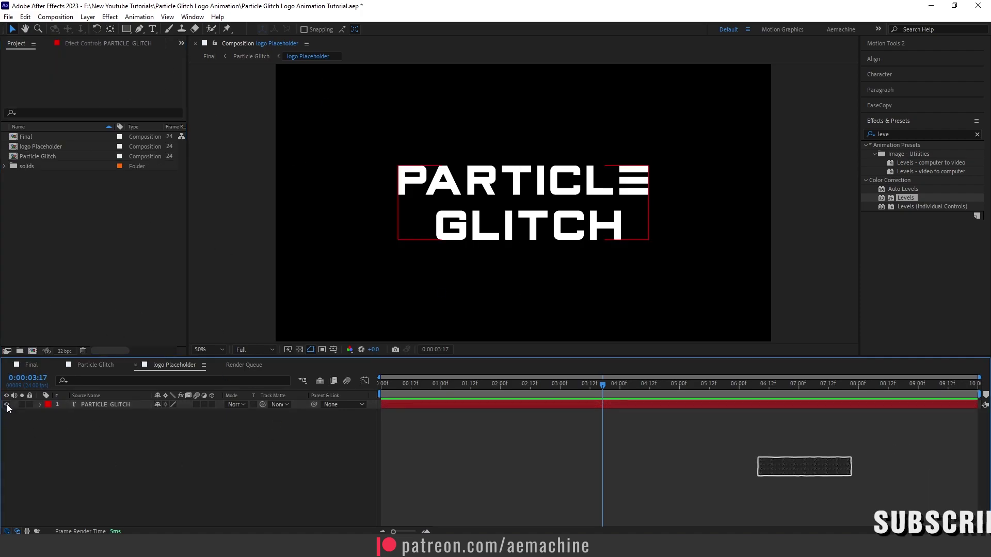
key(Home)
key(space)
key(space)
click(306, 295)
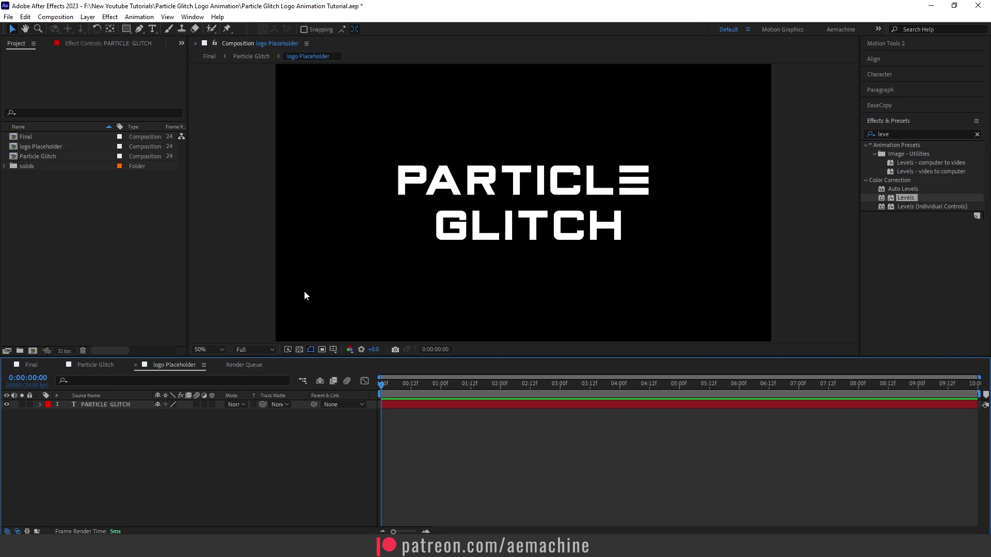
In the Final composition, create an adjustment layer above Particle Glitch and name it Lens Distort
click(34, 367)
click(405, 385)
drag(417, 385, 480, 409)
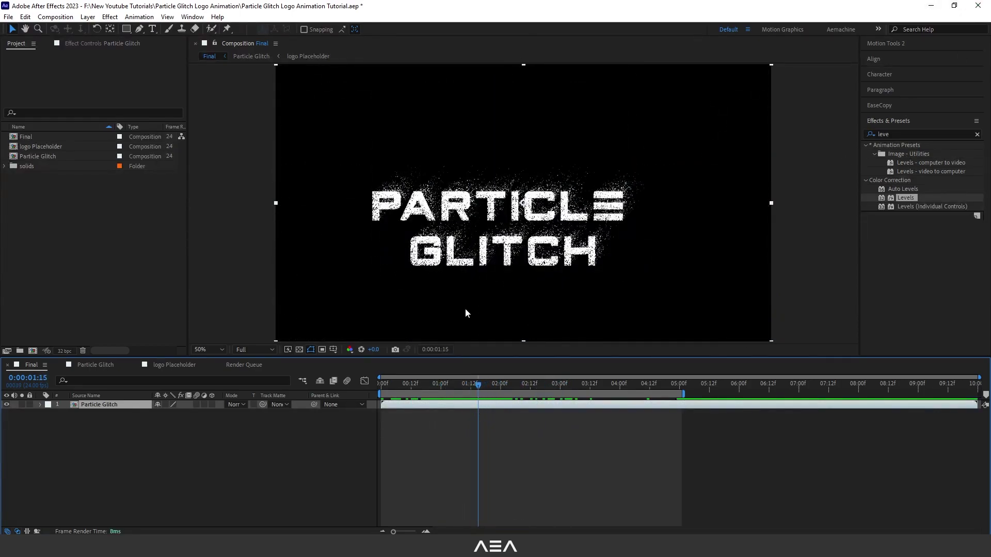
right_click(64, 454)
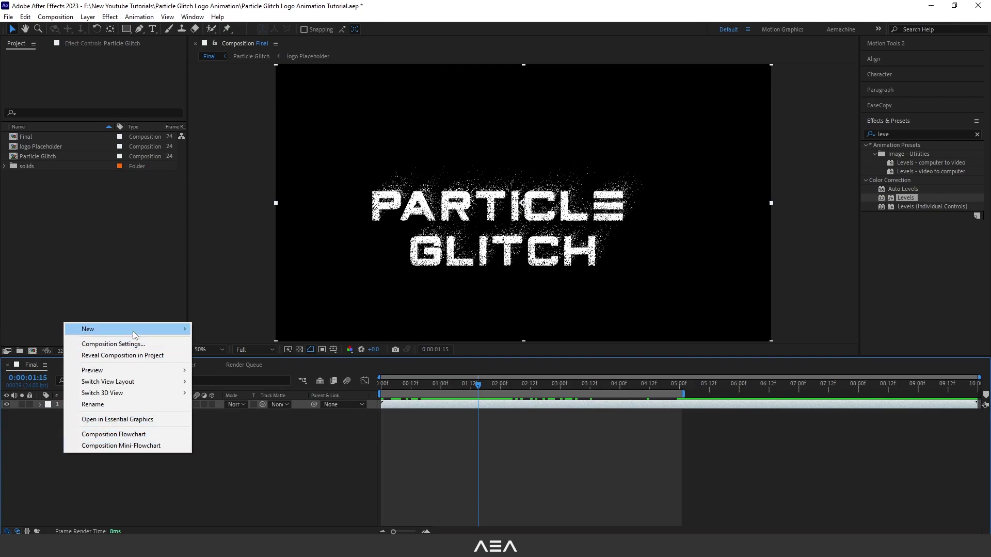
mouse_move(129, 329)
click(231, 412)
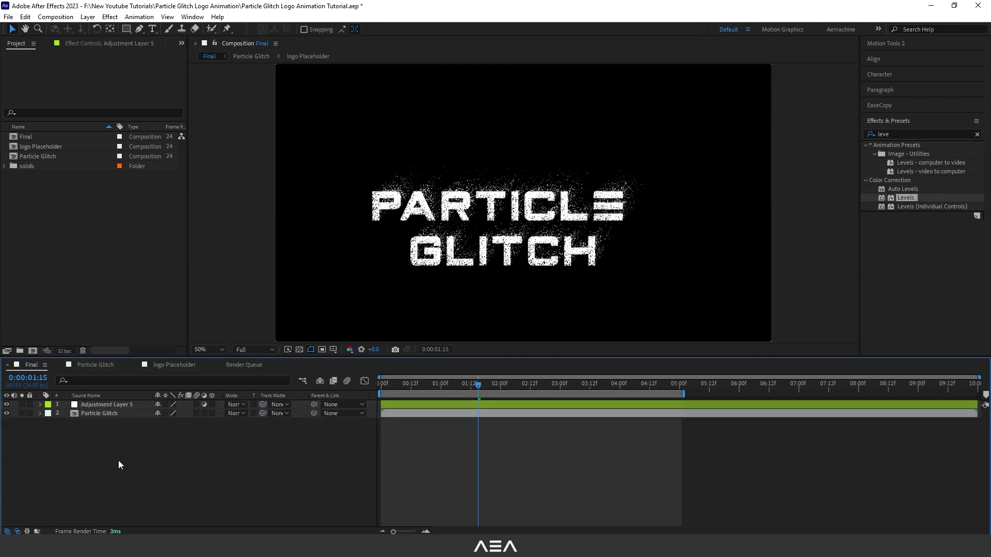
key(Return)
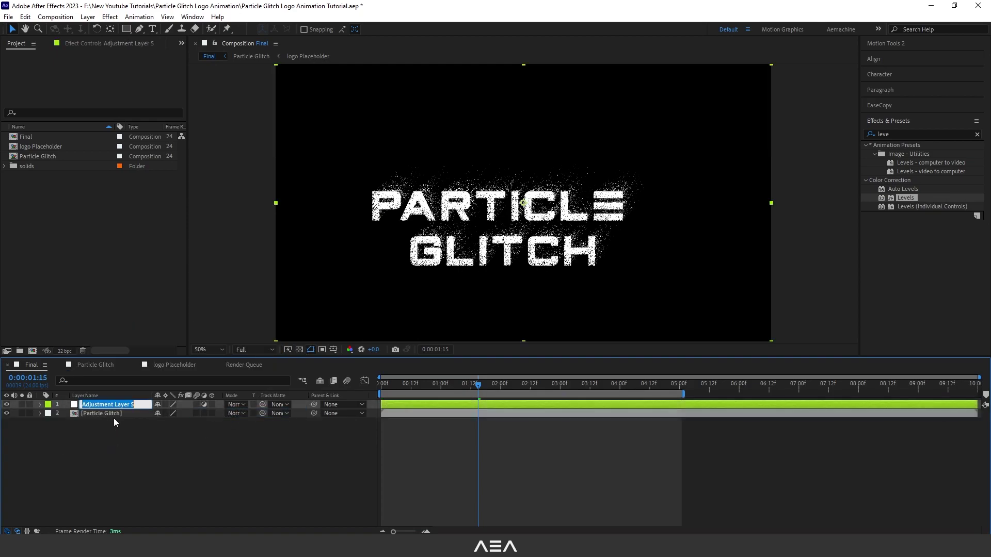
text(Lens Distort)
key(Return)
Apply Optics Compensation to the Lens Distort layer, enable Reverse Lens Distortion and set Field Of View to 54.2
click(106, 404)
click(908, 134)
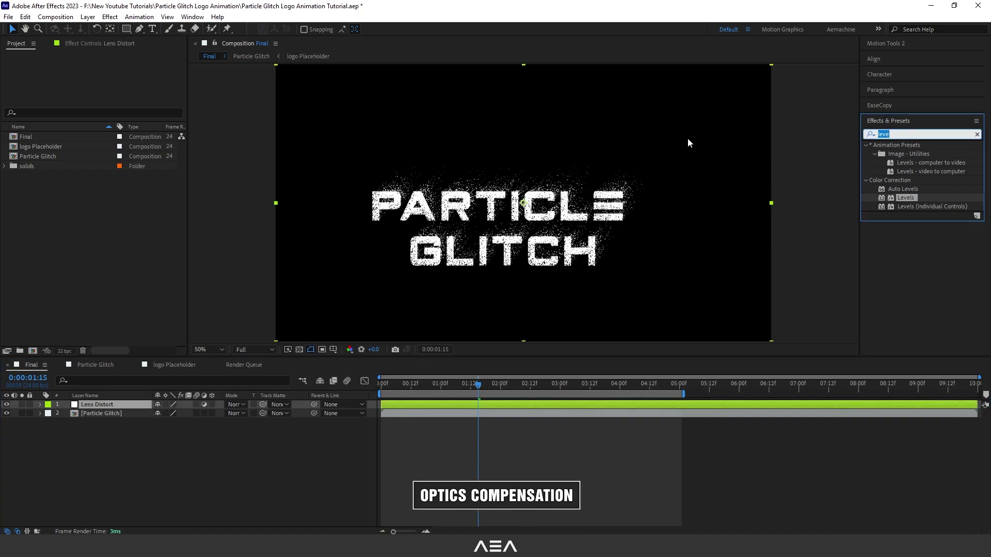
text(optic)
double_click(914, 155)
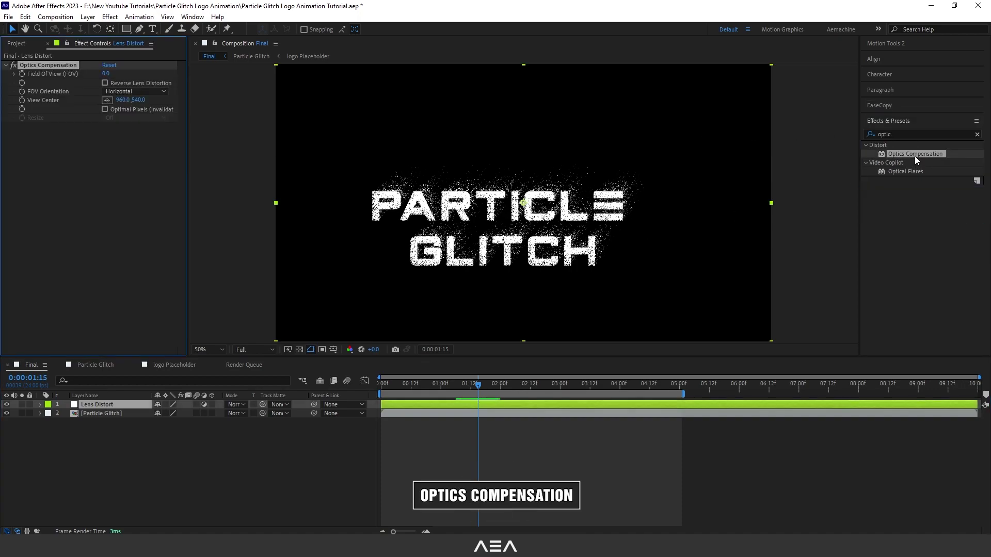
click(136, 84)
drag(105, 74, 166, 73)
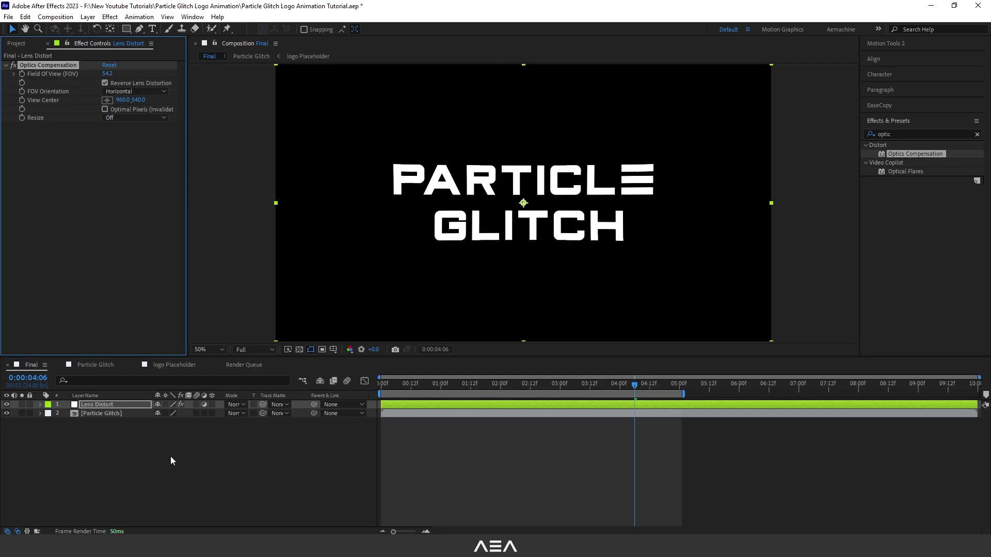
Create a black 1920 x 1080 solid named BG in the Final composition and place it beneath the Particle Glitch layer
right_click(107, 451)
mouse_move(151, 329)
click(265, 353)
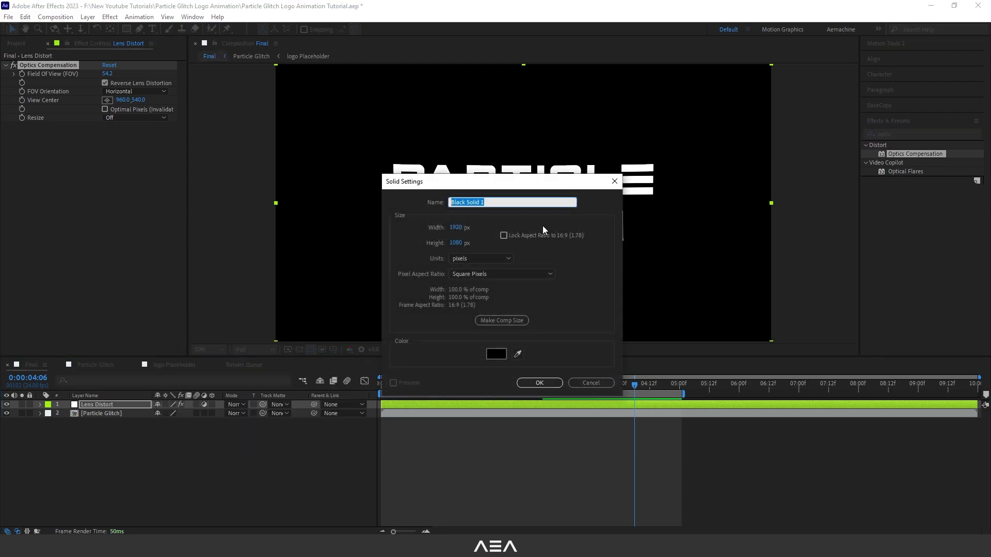
text(BG)
click(496, 354)
key(Return)
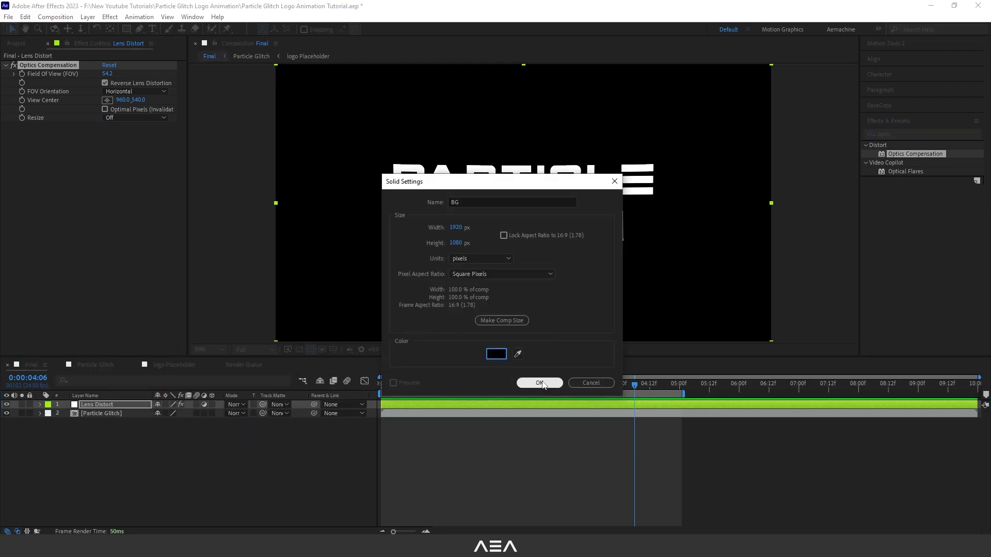
click(540, 383)
drag(108, 407, 116, 481)
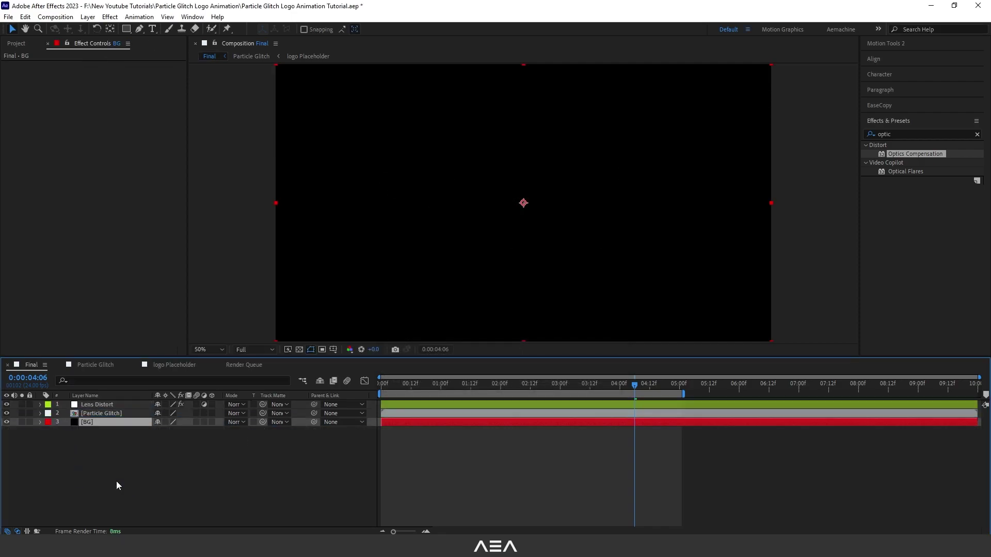
Apply the Noise HLS Auto effect to the BG layer and set its noise type to Squared
click(906, 133)
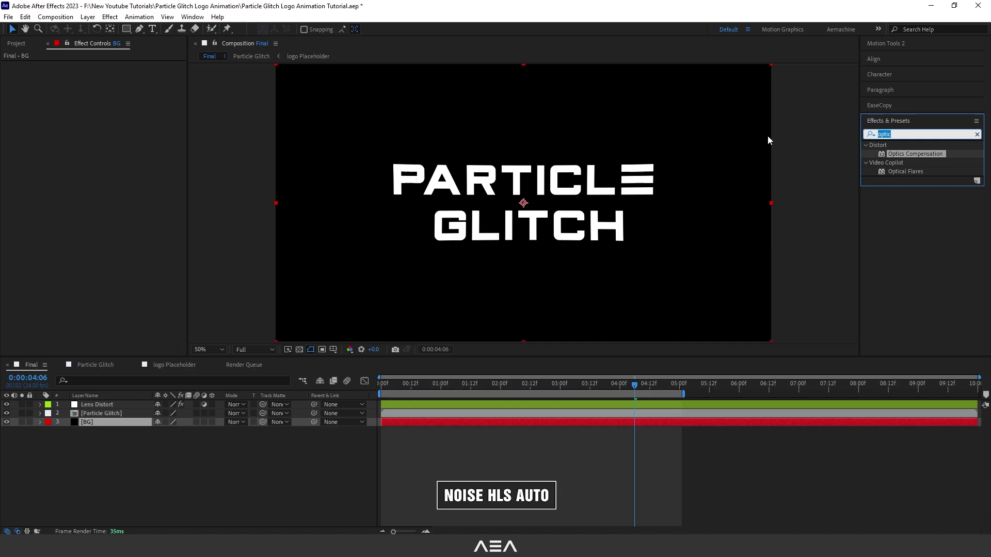
text(noise h)
click(903, 163)
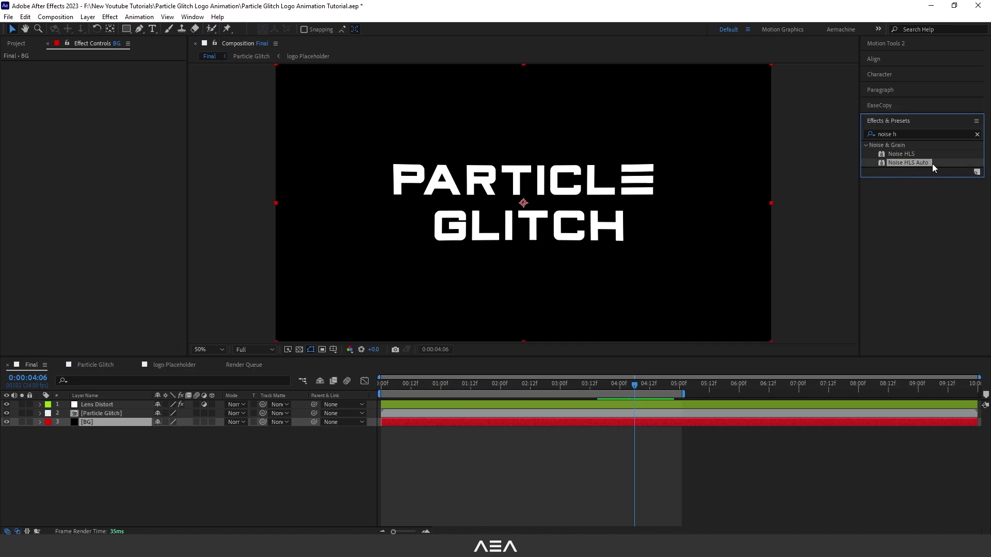
double_click(919, 163)
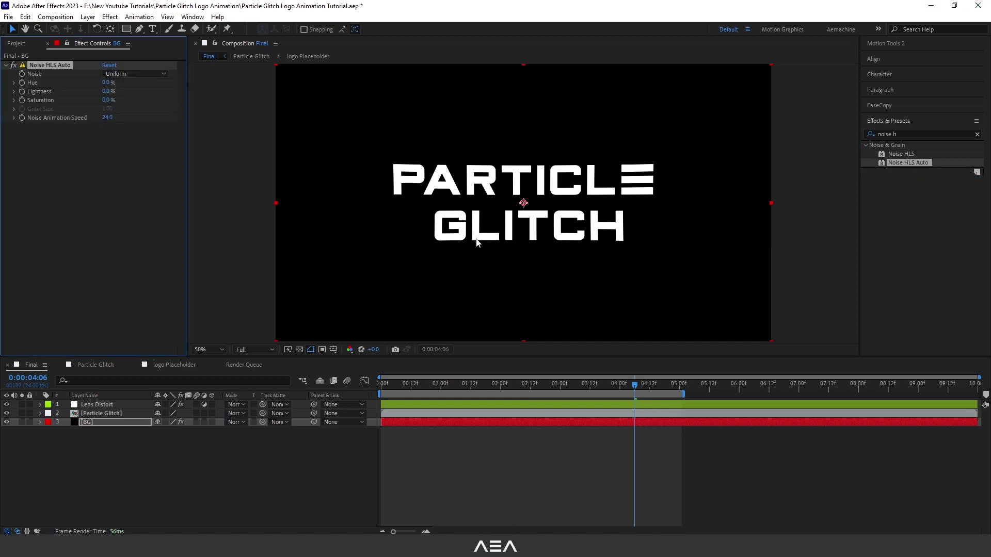
click(138, 73)
click(131, 97)
Set the Lightness of the BG layer's Noise HLS Auto effect to 25%
drag(106, 92, 110, 91)
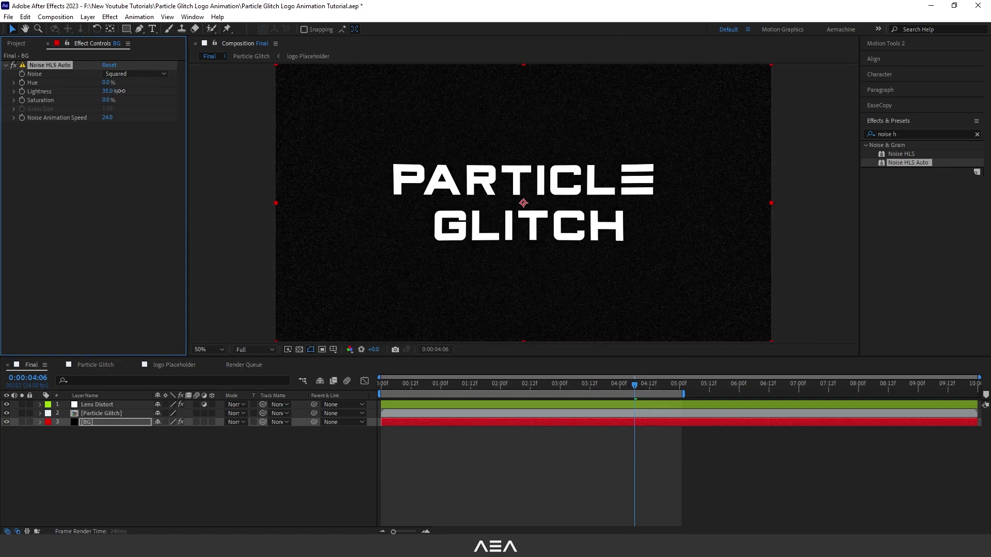
drag(118, 91, 116, 91)
click(108, 91)
text(25)
click(156, 154)
Preview the Final composition from its first frame to check the logo animation over the noise background
key(Home)
key(space)
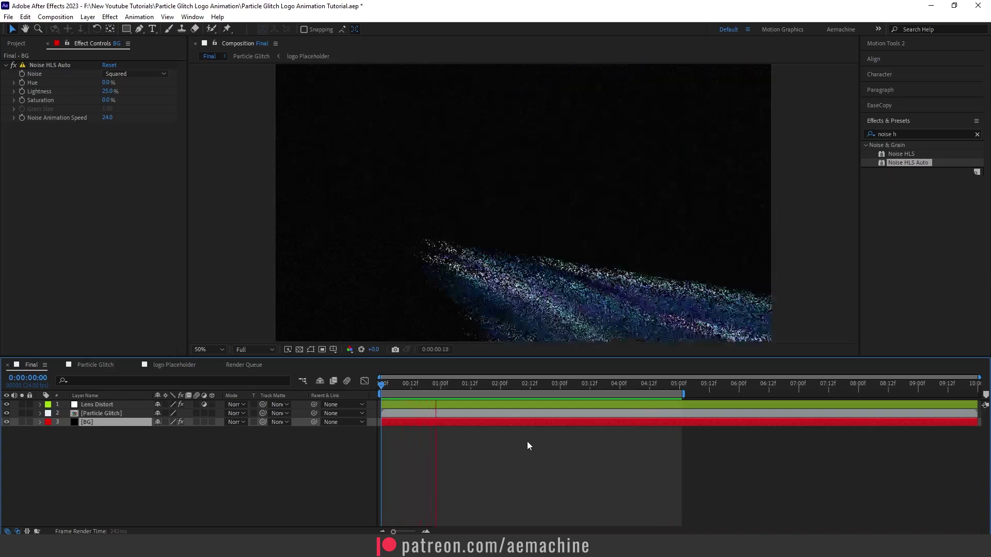
click(18, 44)
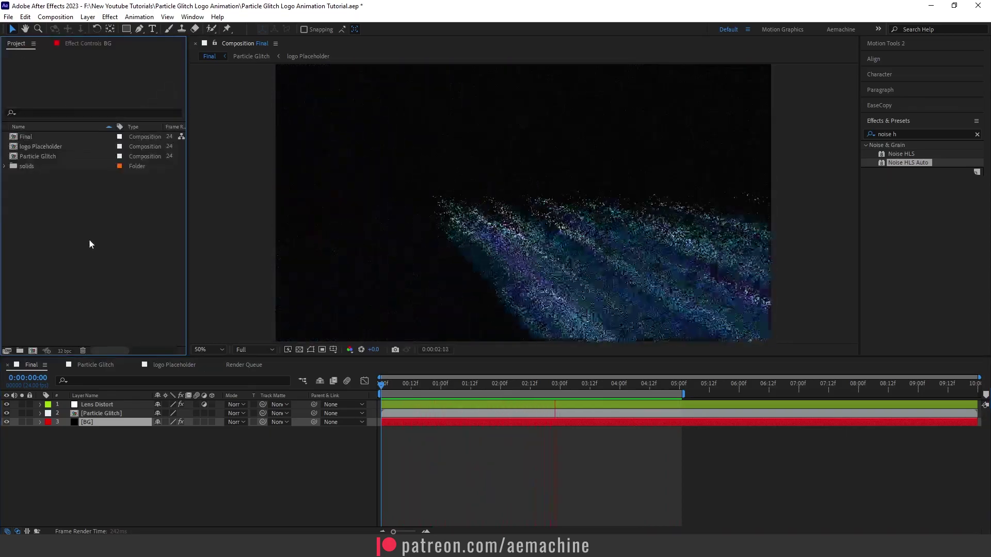
click(179, 450)
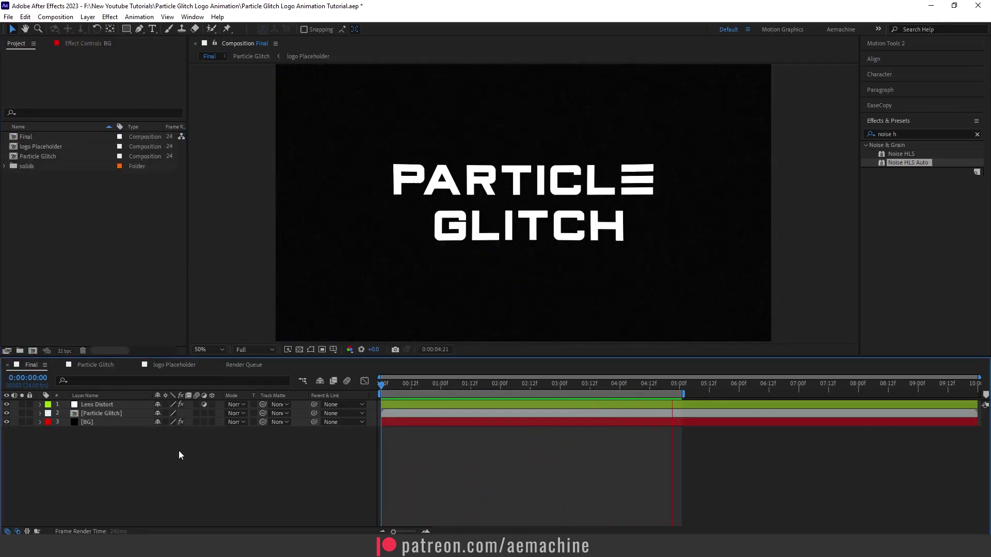